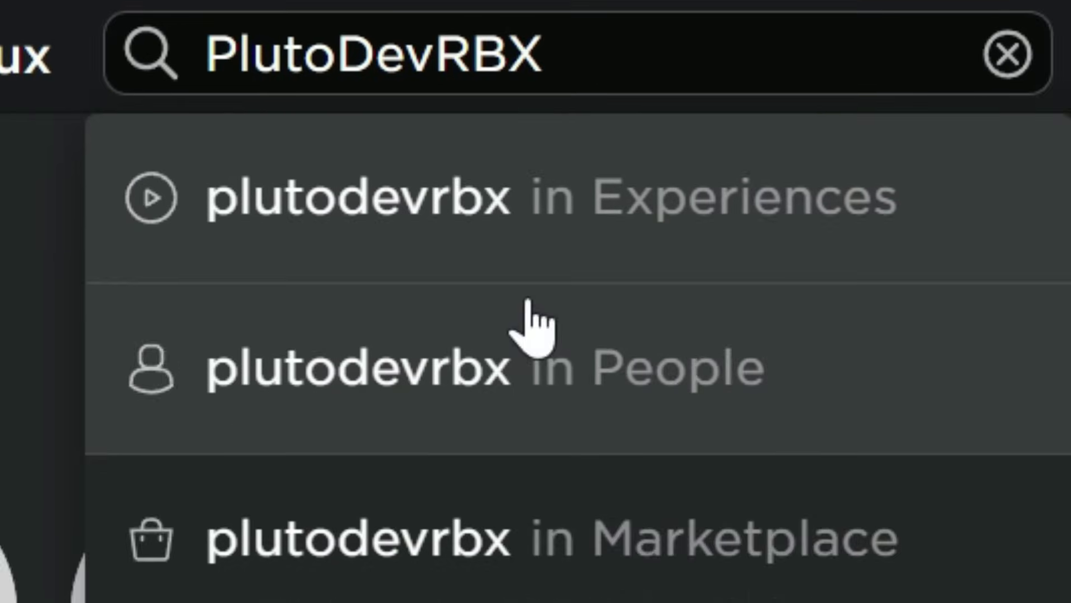
Step: Find your own account through a People search, open its profile, and show its Creations tab
{"action": "left_click", "coordinate": [614, 352]}
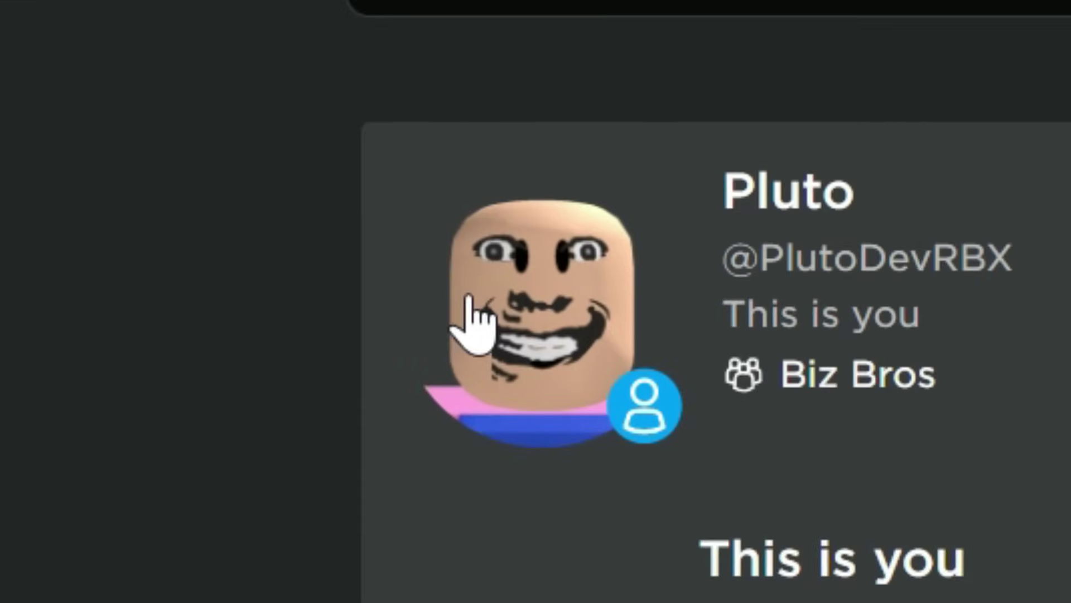
{"action": "left_click", "coordinate": [117, 340]}
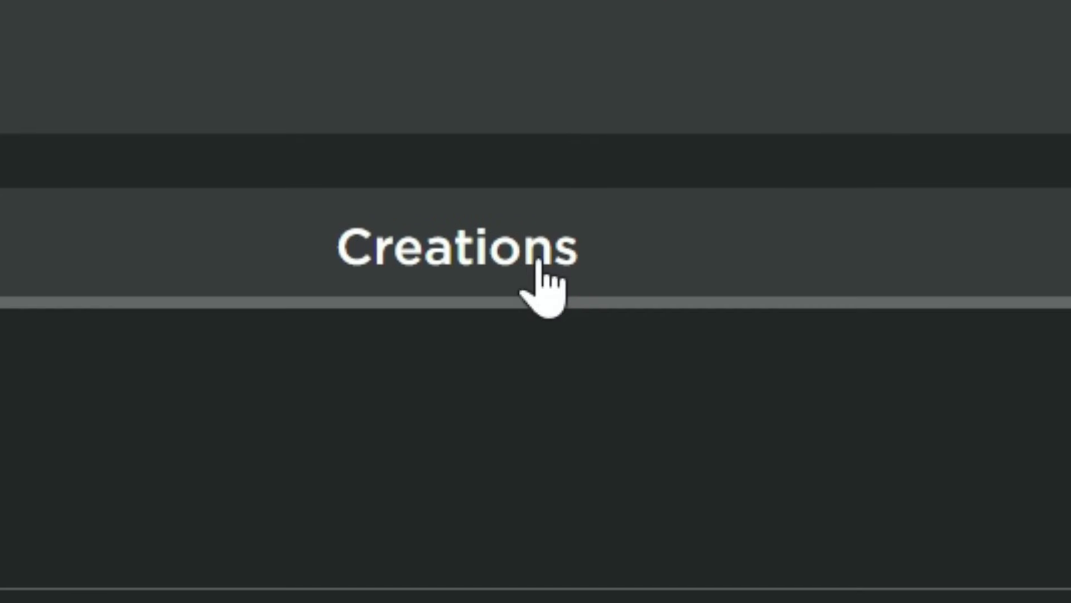
{"action": "left_click", "coordinate": [539, 263]}
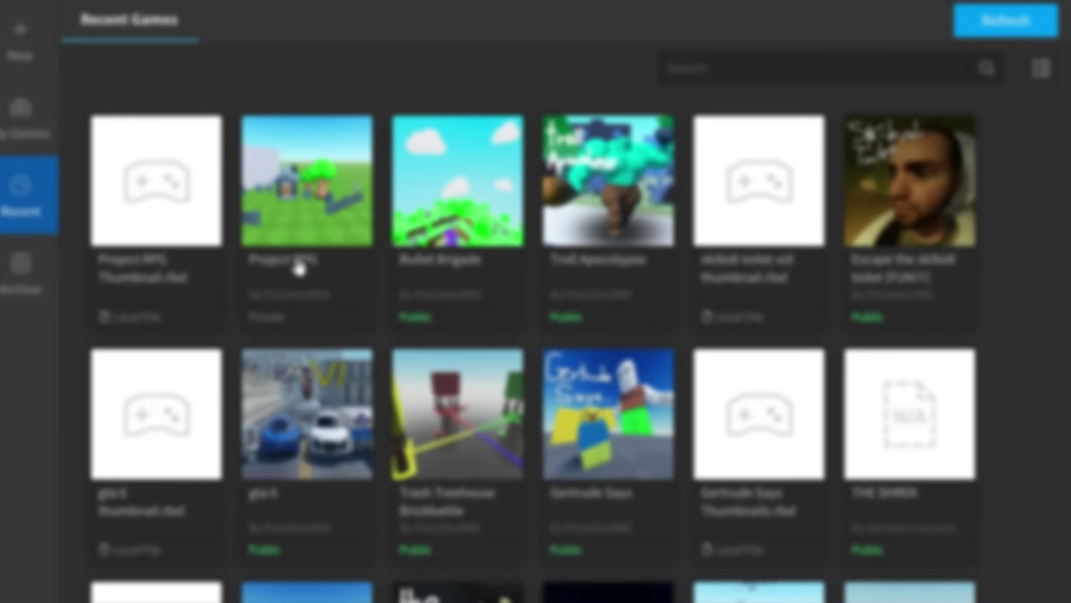
Step: Scroll down through the Recent Games grid in Roblox Studio
{"action": "scroll", "coordinate": [986, 400], "scroll_direction": "down", "scroll_amount": 5}
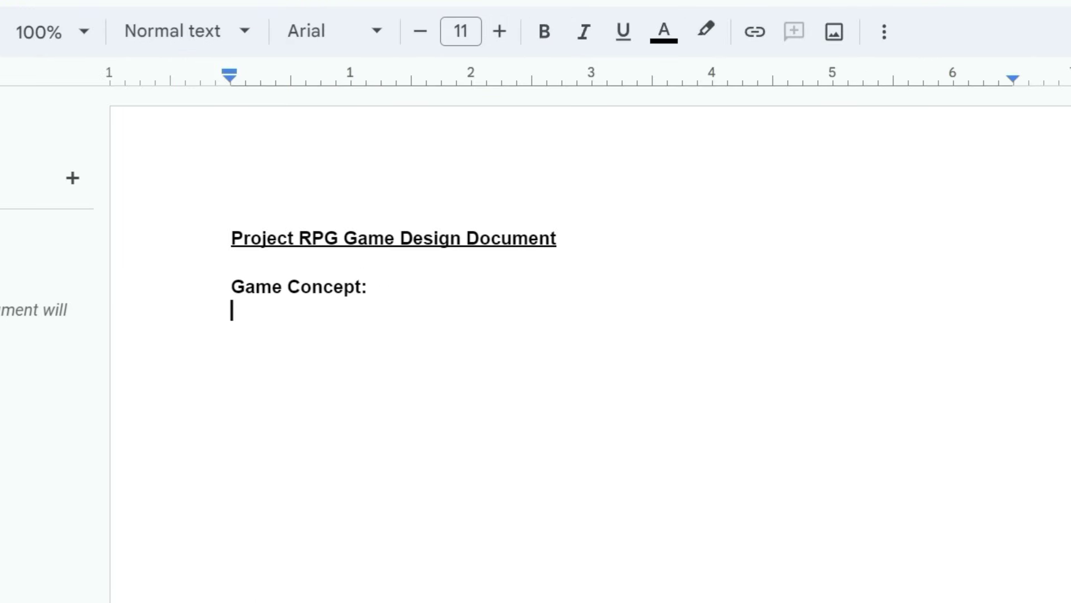
Step: Select all the design doc text, then place the cursor on the empty line below 'Game Concept:'
{"action": "key", "text": "ctrl+a"}
{"action": "left_click", "coordinate": [233, 310]}
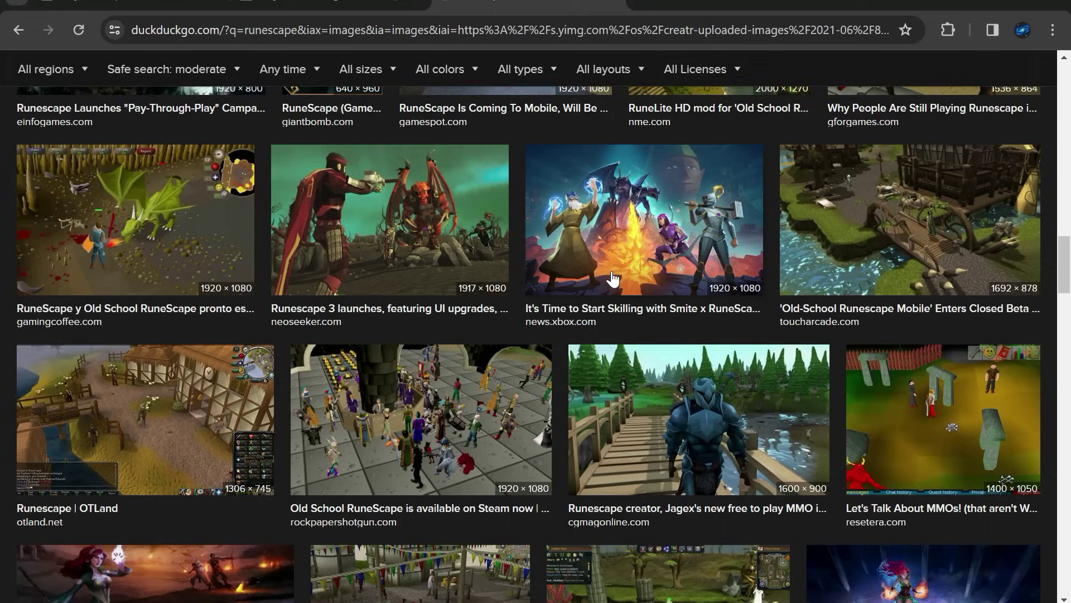
Step: Browse the RuneScape and Wizard101 image results and copy the Wizard101 on Steam image
{"action": "scroll", "coordinate": [623, 260], "scroll_direction": "down", "scroll_amount": 15}
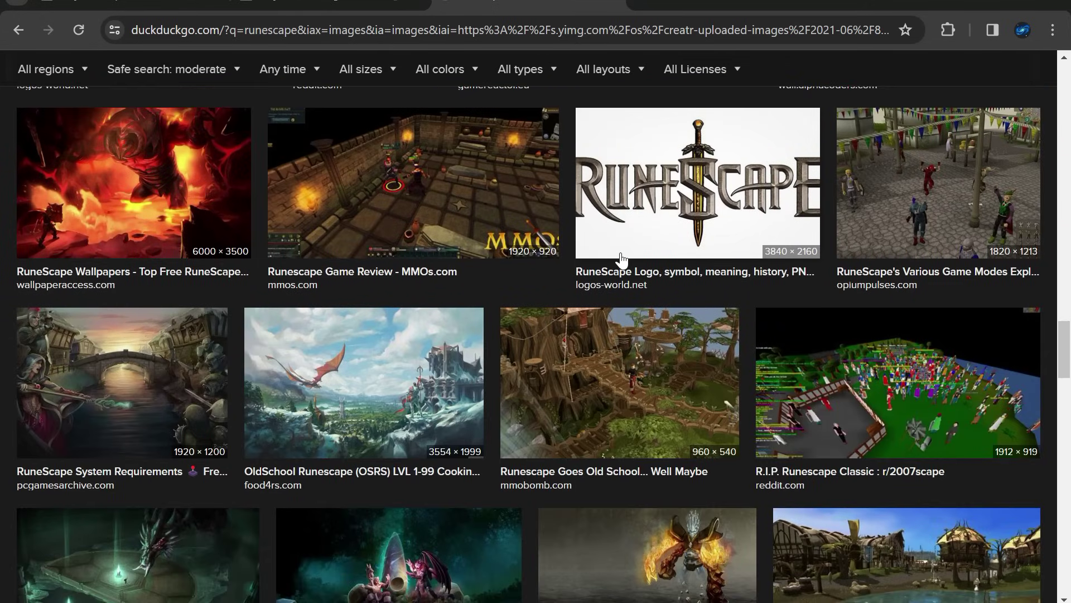
{"action": "scroll", "coordinate": [622, 259], "scroll_direction": "down", "scroll_amount": 10}
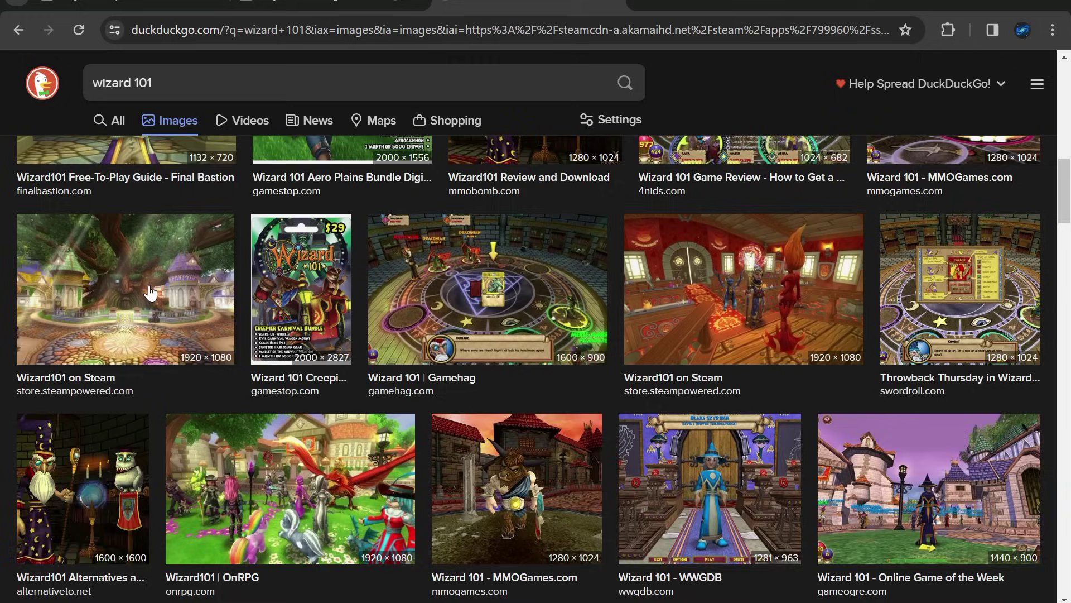
{"action": "left_click", "coordinate": [119, 282]}
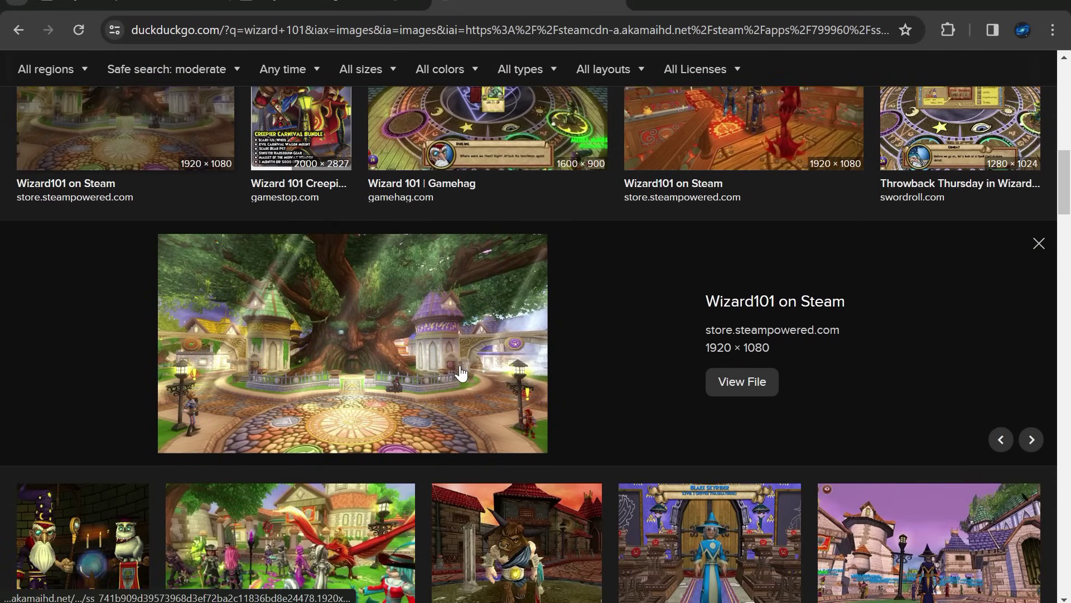
{"action": "right_click", "coordinate": [455, 367]}
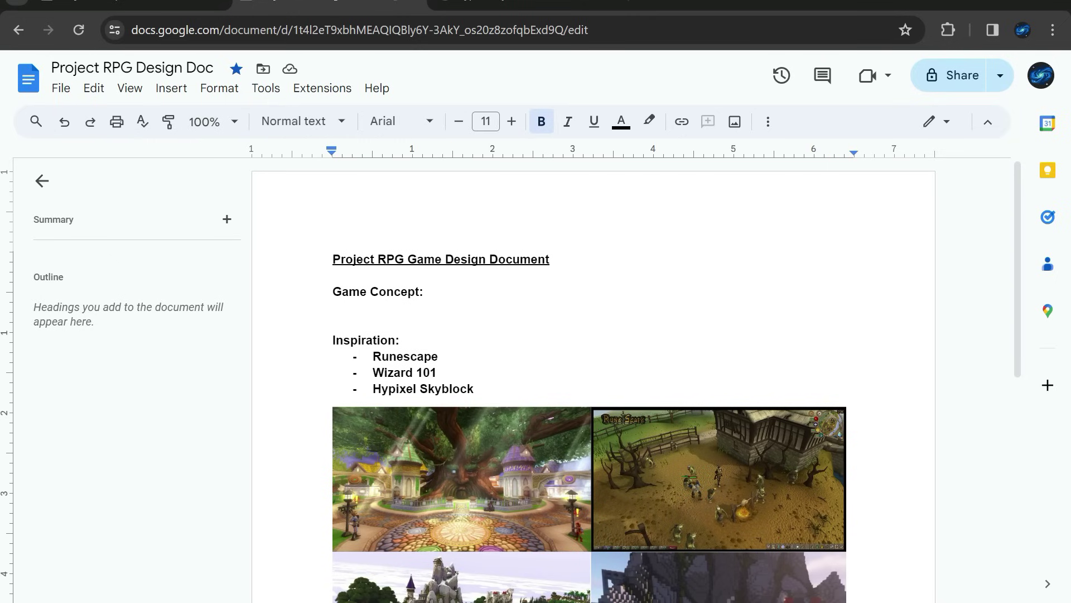
Step: Select a block of the design doc's Game Concept text, then clear the selection
{"action": "scroll", "coordinate": [558, 391], "scroll_direction": "down", "scroll_amount": 2}
{"action": "left_click_drag", "start_coordinate": [334, 192], "coordinate": [437, 373]}
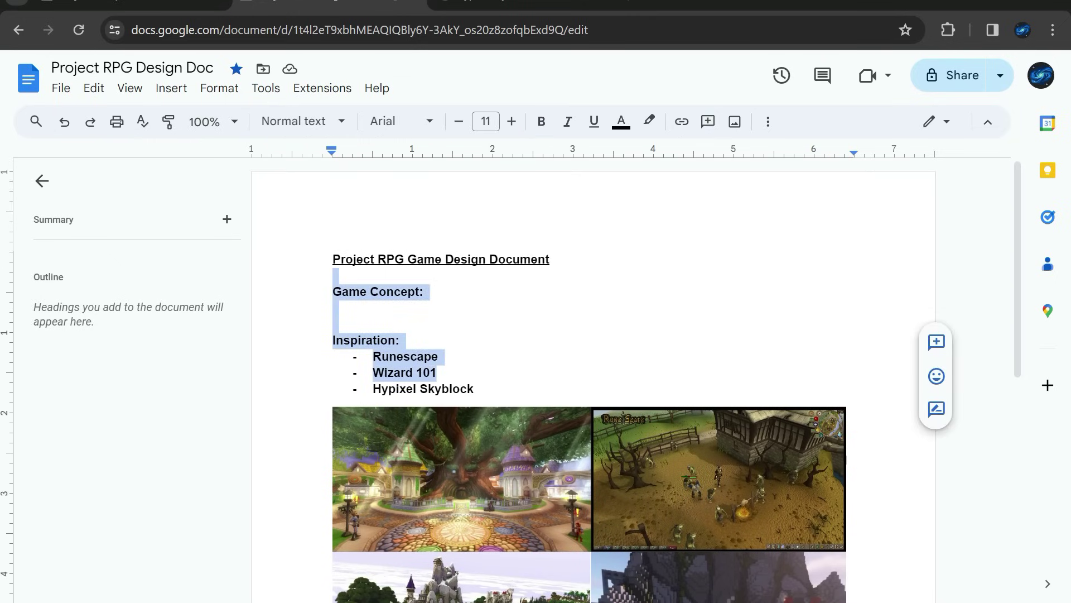
{"action": "left_click", "coordinate": [437, 373]}
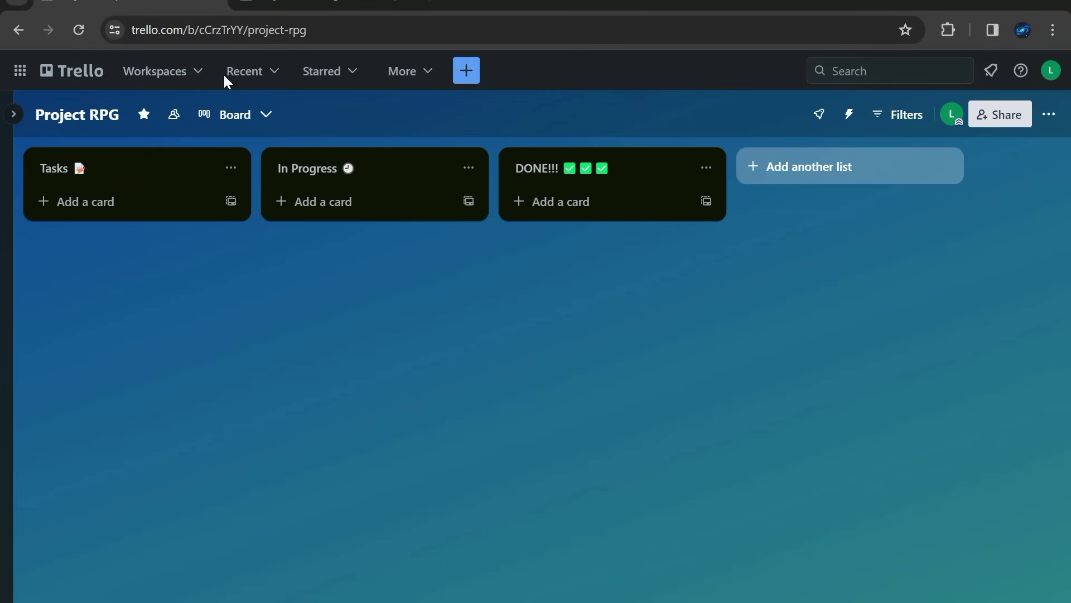
Step: Add a 'Basic Game Mechanics' card to Tasks, open it, and add a Mechanics checklist
{"action": "left_click", "coordinate": [61, 201]}
{"action": "type", "text": "B"}
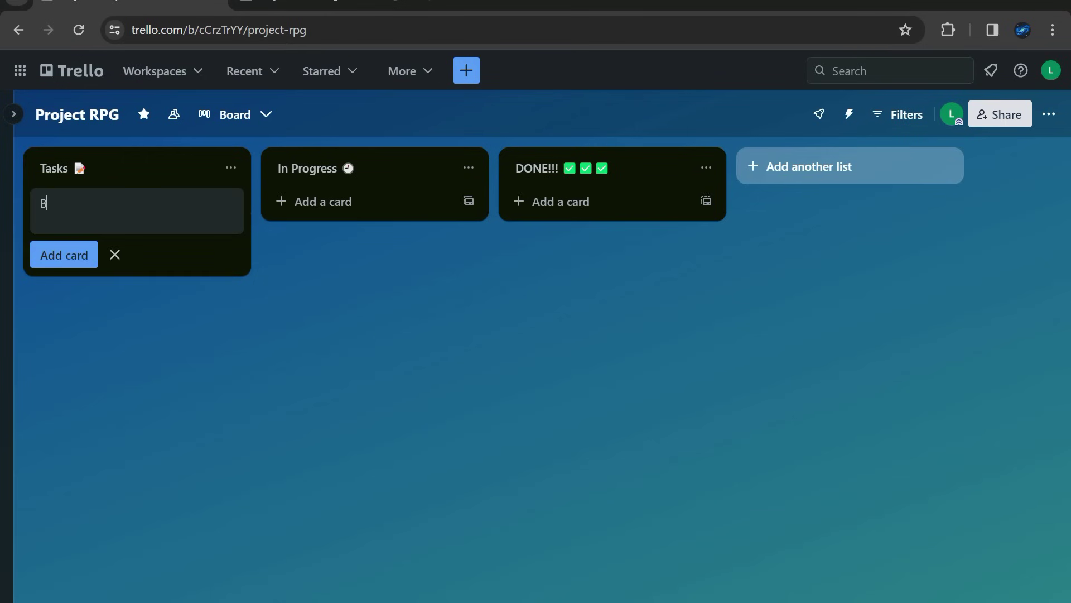
{"action": "type", "text": "asic Game Mechanics"}
{"action": "left_click", "coordinate": [684, 471]}
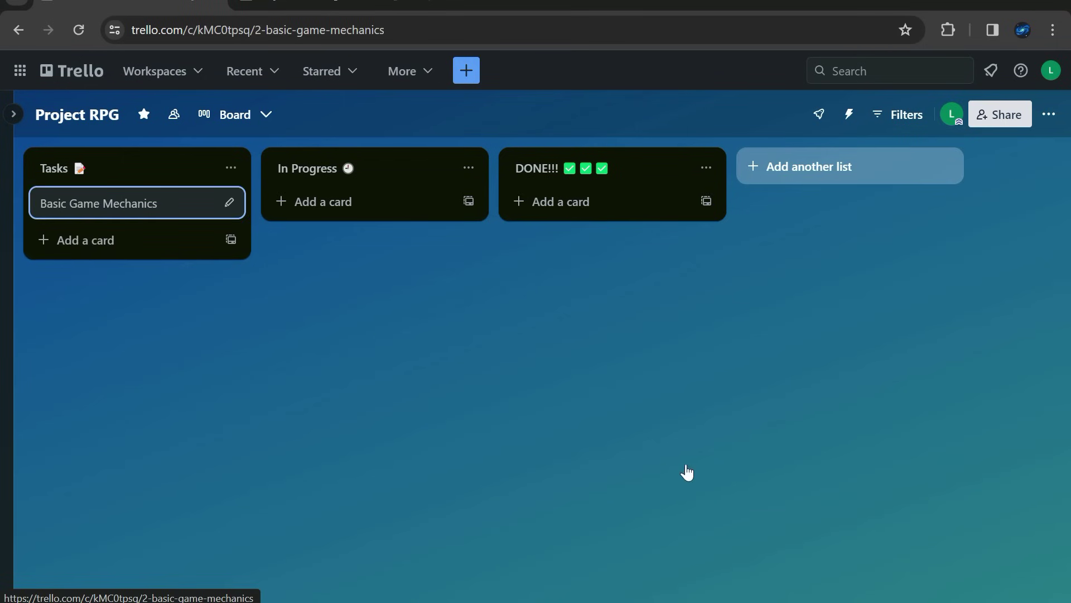
{"action": "key", "text": "Return"}
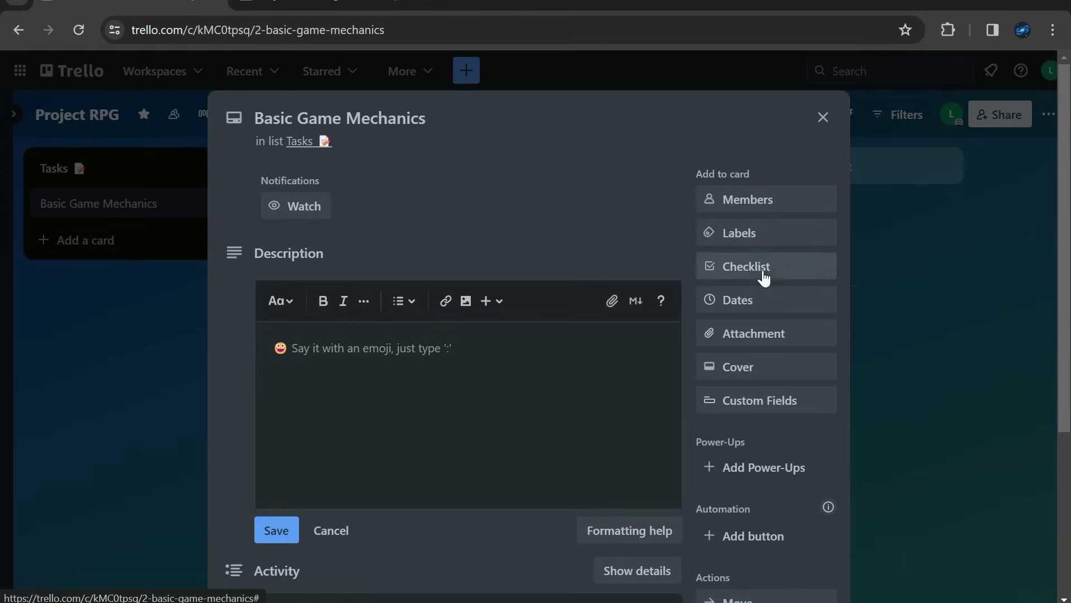
{"action": "left_click", "coordinate": [726, 267]}
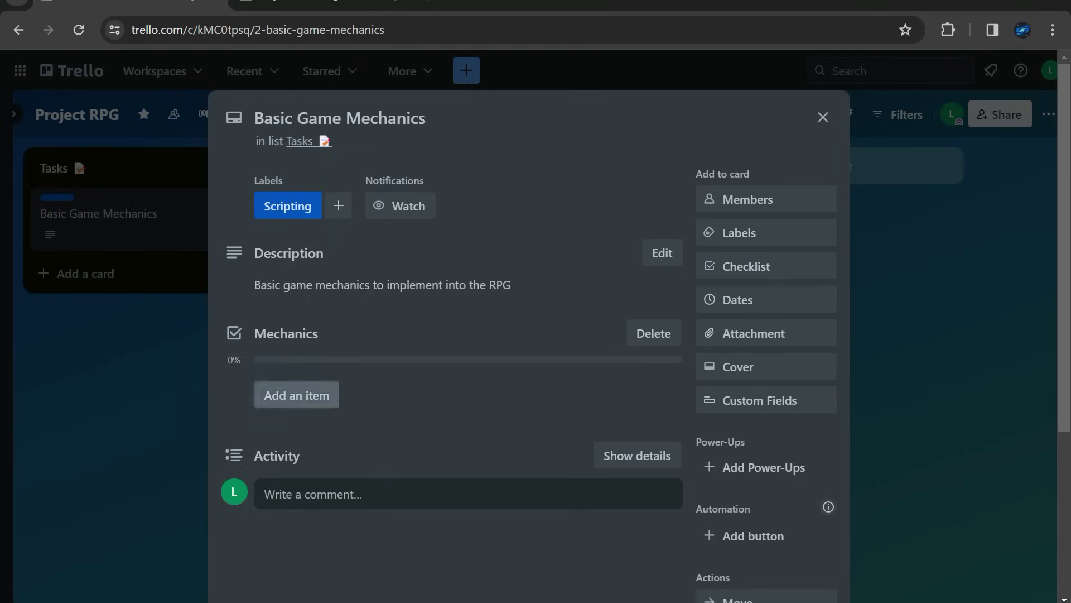
Step: Fill the checklist with Camera system, Nametags + health bars, Custom animations, Sprinting and Attacking
{"action": "left_click", "coordinate": [313, 396]}
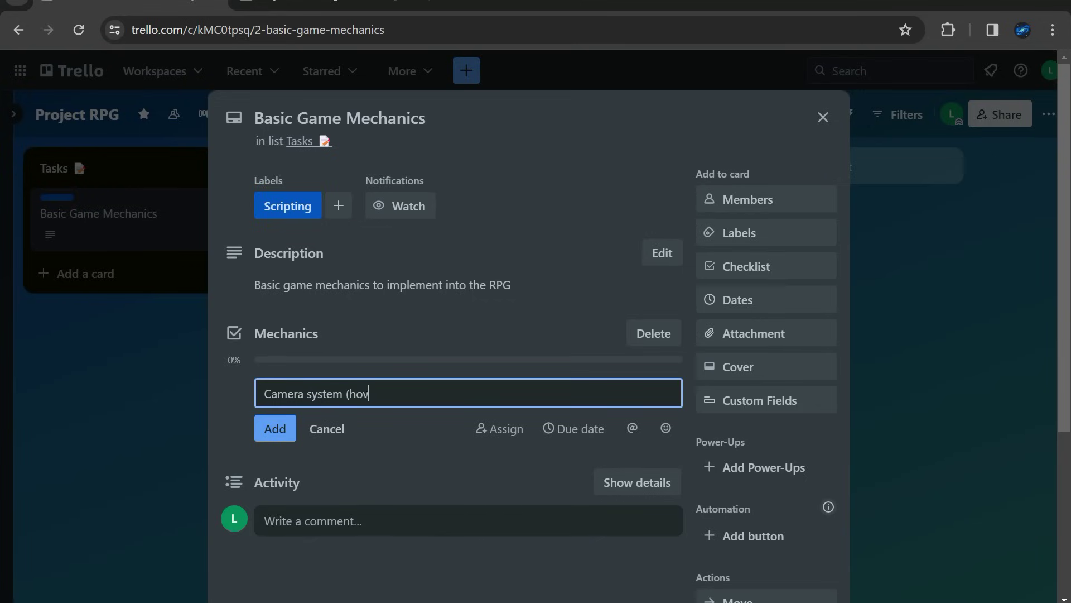
{"action": "type", "text": "Camera system (hovering above the playe"}
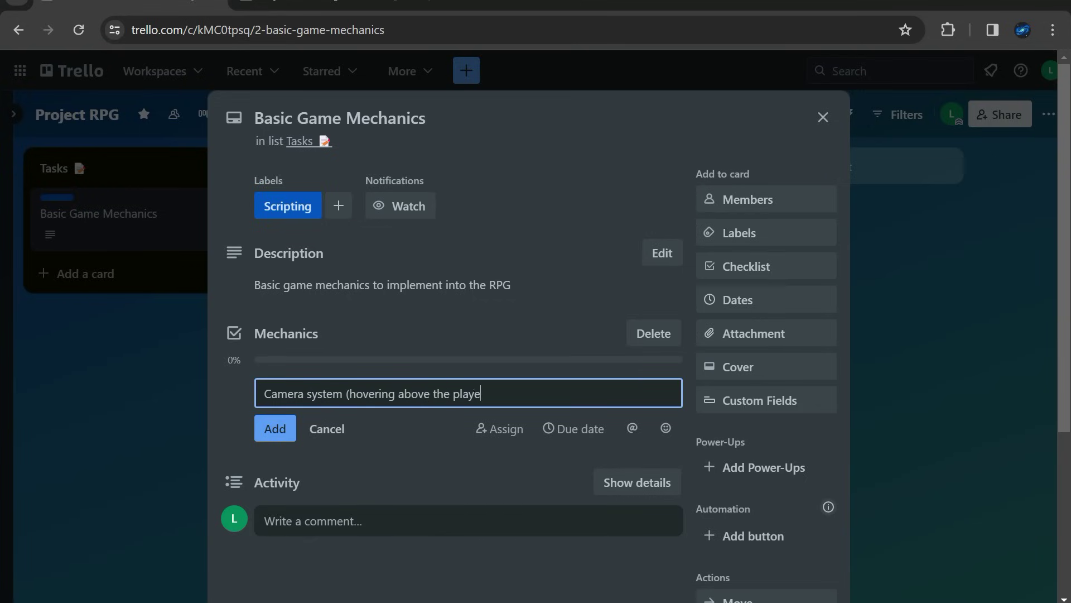
{"action": "type", "text": "r's head)"}
{"action": "key", "text": "Return"}
{"action": "type", "text": "Nametags + health bars abov"}
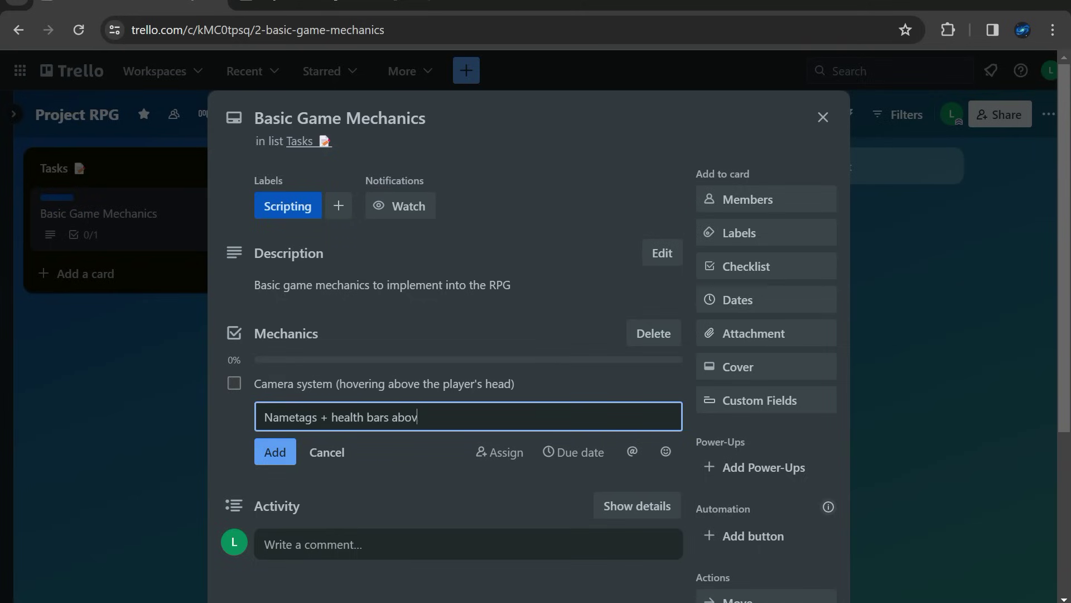
{"action": "type", "text": "e player's head"}
{"action": "key", "text": "Return"}
{"action": "type", "text": "Custom animation"}
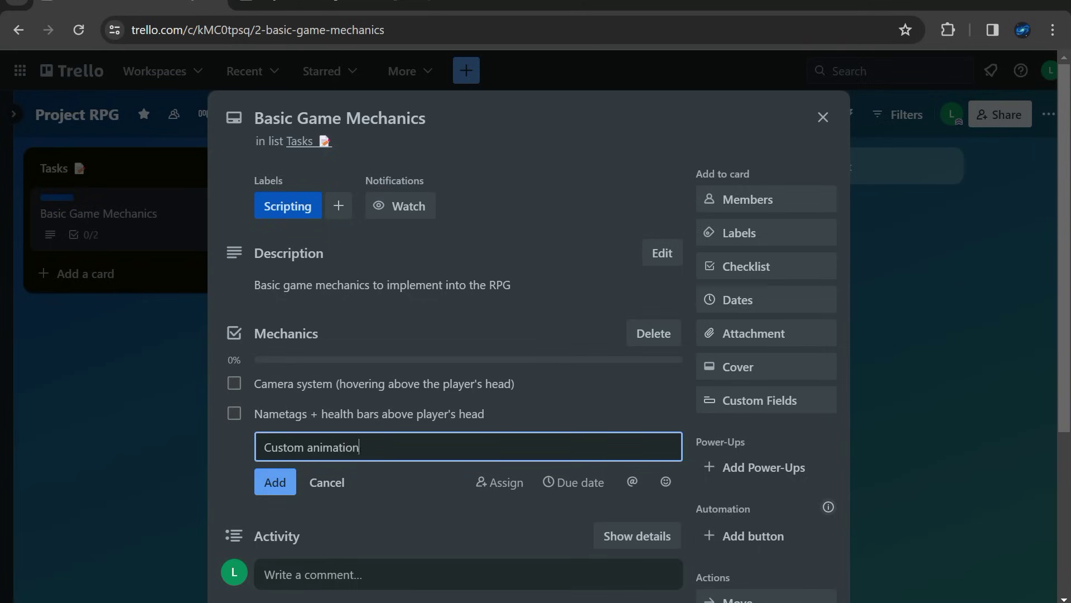
{"action": "type", "text": "s"}
{"action": "key", "text": "Return"}
{"action": "type", "text": "Sprinting"}
{"action": "key", "text": "Return"}
{"action": "type", "text": "A"}
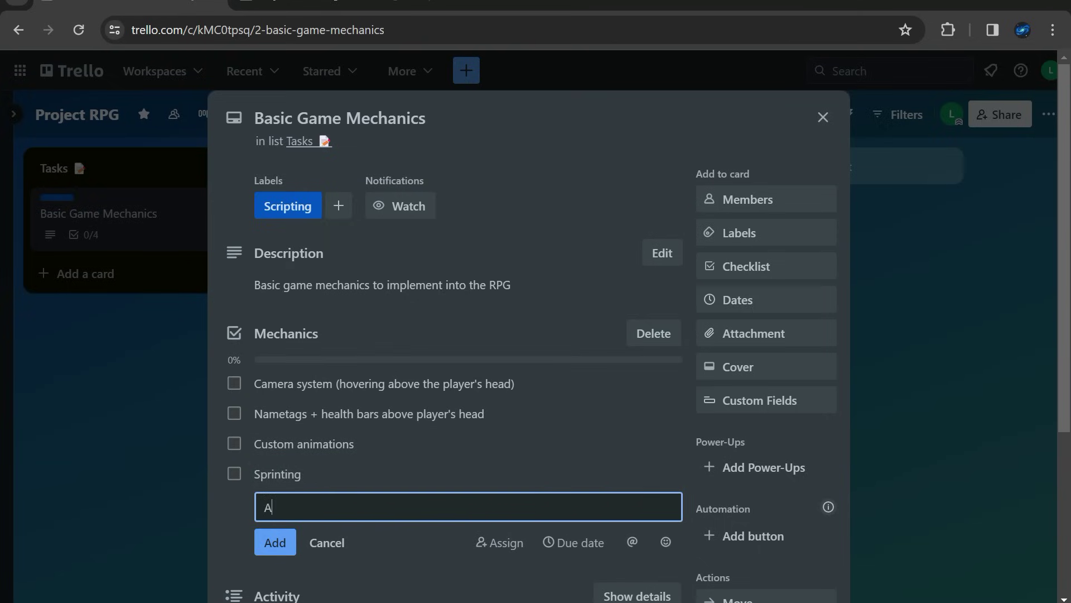
{"action": "type", "text": "ttacking"}
{"action": "key", "text": "Return"}
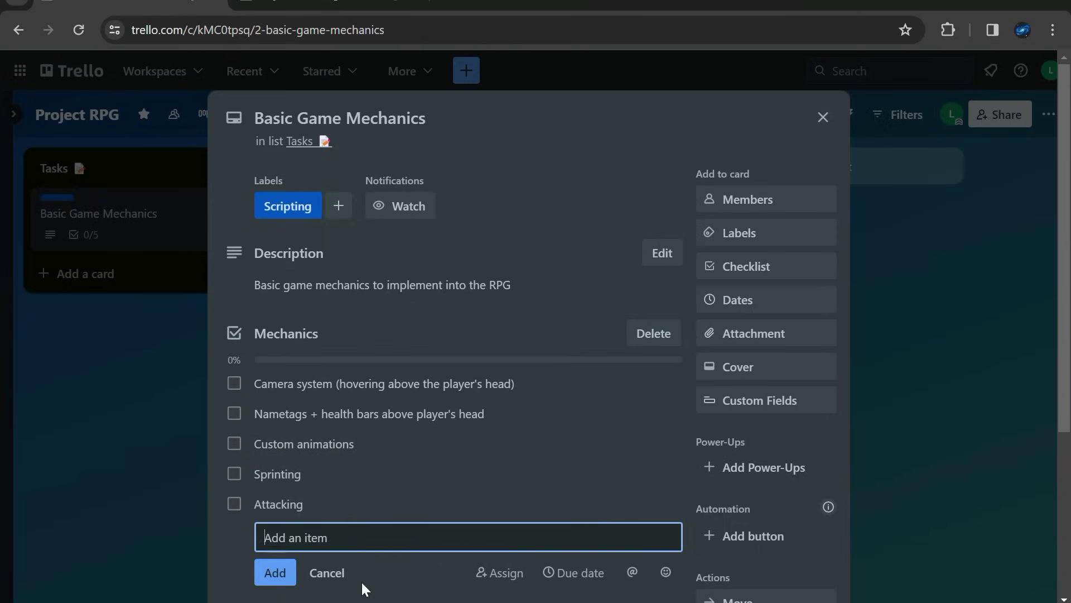
{"action": "left_click", "coordinate": [327, 542]}
{"action": "scroll", "coordinate": [258, 425], "scroll_direction": "down", "scroll_amount": 3}
{"action": "scroll", "coordinate": [431, 477], "scroll_direction": "up", "scroll_amount": 3}
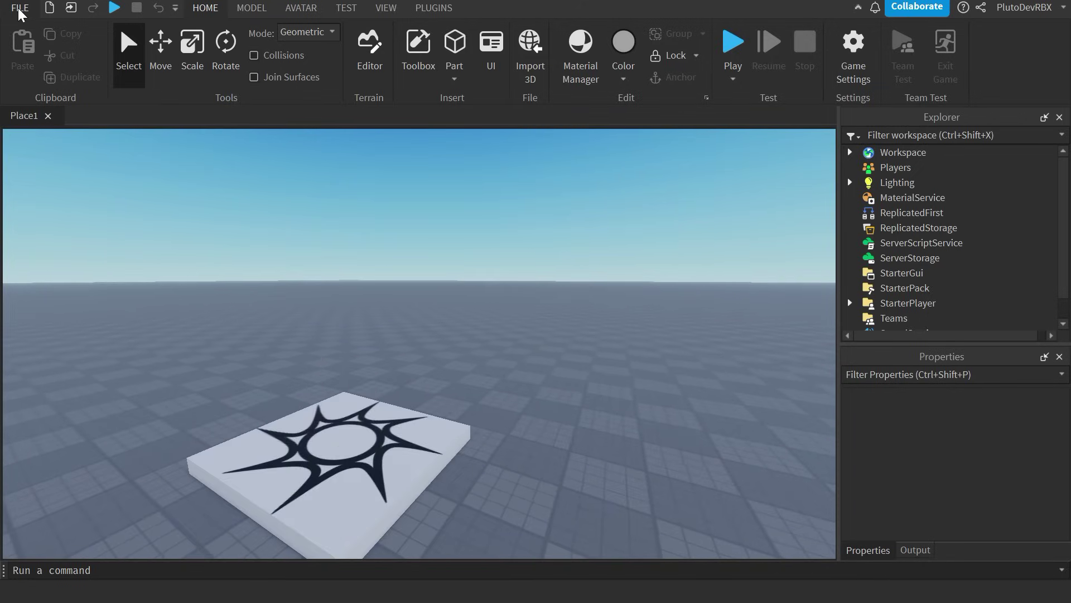
Step: Publish the place to Roblox as a new game named 'Project RPG'
{"action": "left_click", "coordinate": [18, 8]}
{"action": "left_click", "coordinate": [75, 203]}
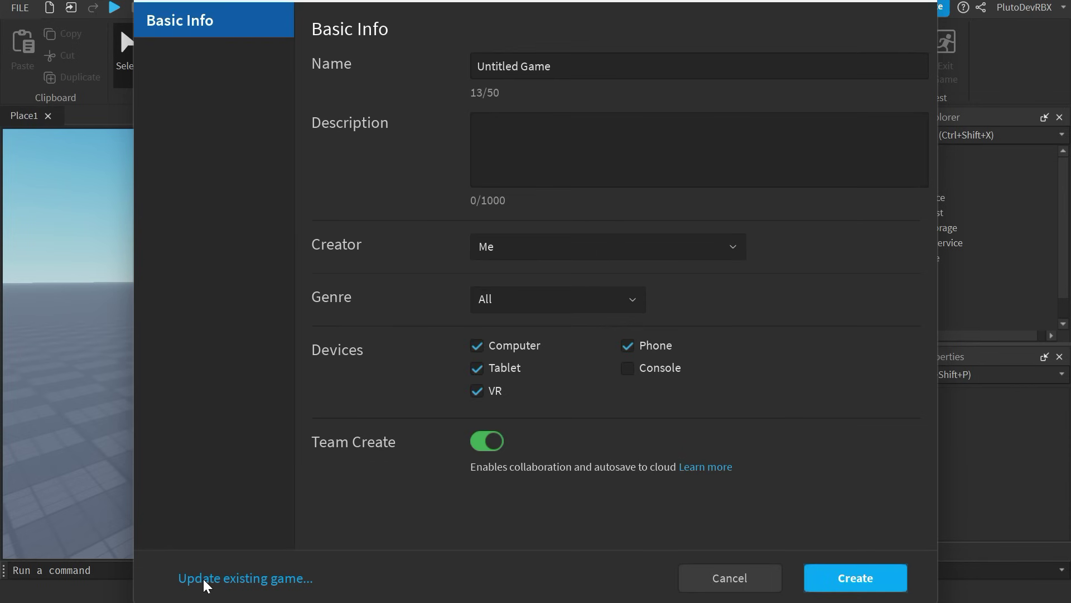
{"action": "type", "text": "Project RPG"}
{"action": "key", "text": "Return"}
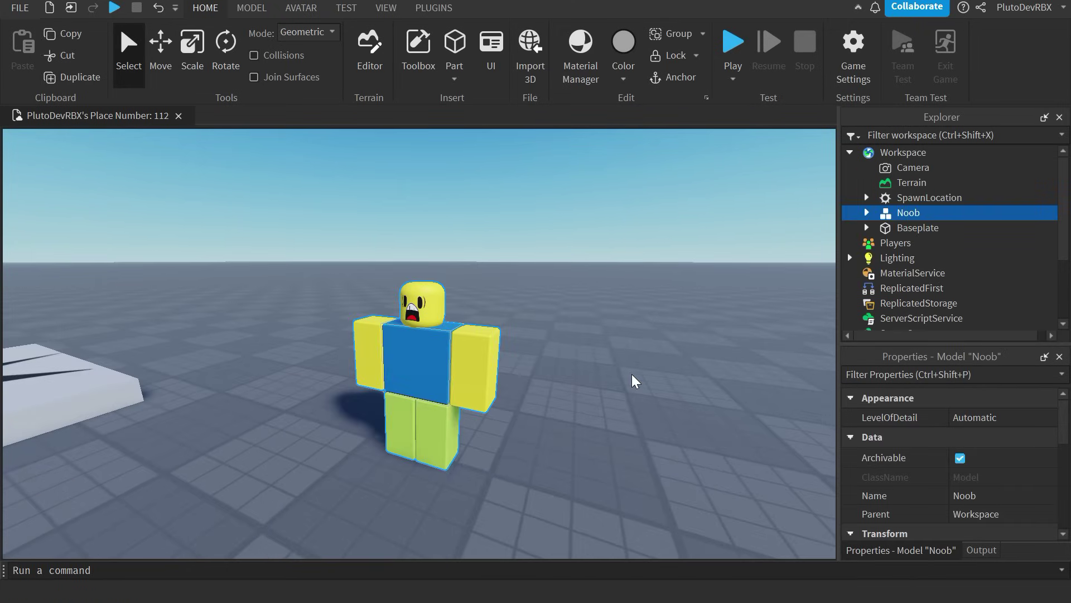
Step: Select the Noob character in the workspace and switch to the Move tool
{"action": "scroll", "coordinate": [633, 381], "scroll_direction": "down", "scroll_amount": 3}
{"action": "scroll", "coordinate": [548, 366], "scroll_direction": "up", "scroll_amount": 4}
{"action": "scroll", "coordinate": [455, 437], "scroll_direction": "down", "scroll_amount": 3}
{"action": "left_click", "coordinate": [455, 437]}
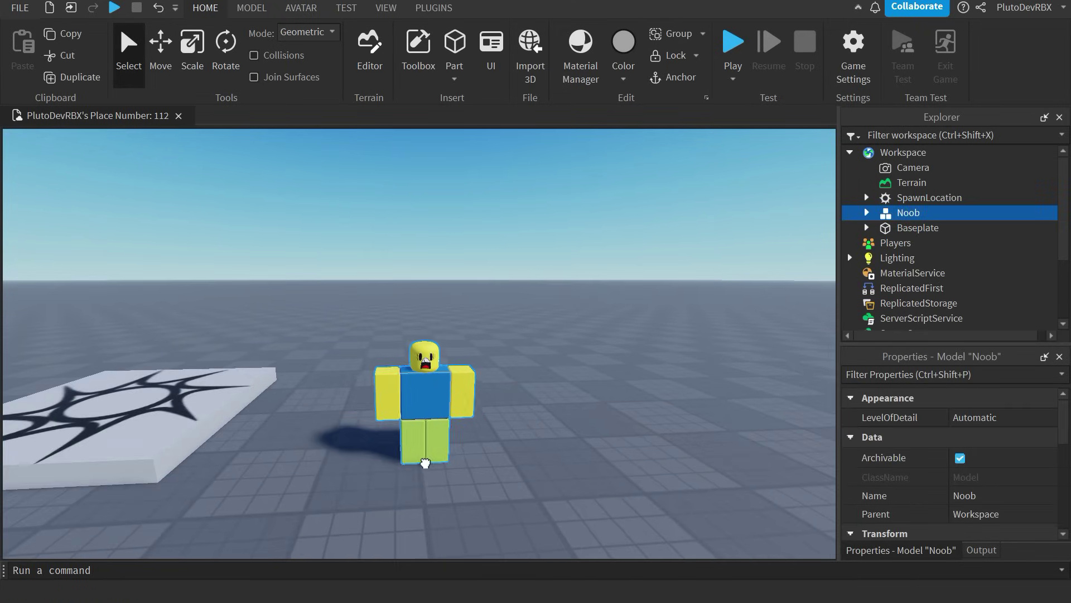
{"action": "scroll", "coordinate": [424, 474], "scroll_direction": "up", "scroll_amount": 2}
{"action": "left_click", "coordinate": [162, 44]}
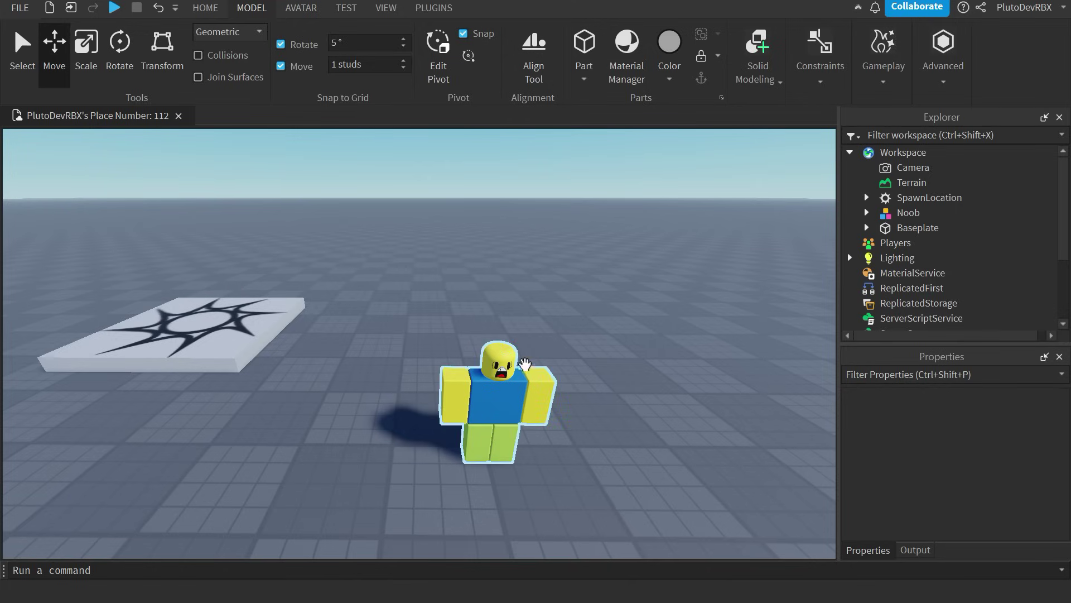
{"action": "scroll", "coordinate": [346, 335], "scroll_direction": "down", "scroll_amount": 2}
{"action": "scroll", "coordinate": [479, 385], "scroll_direction": "up", "scroll_amount": 2}
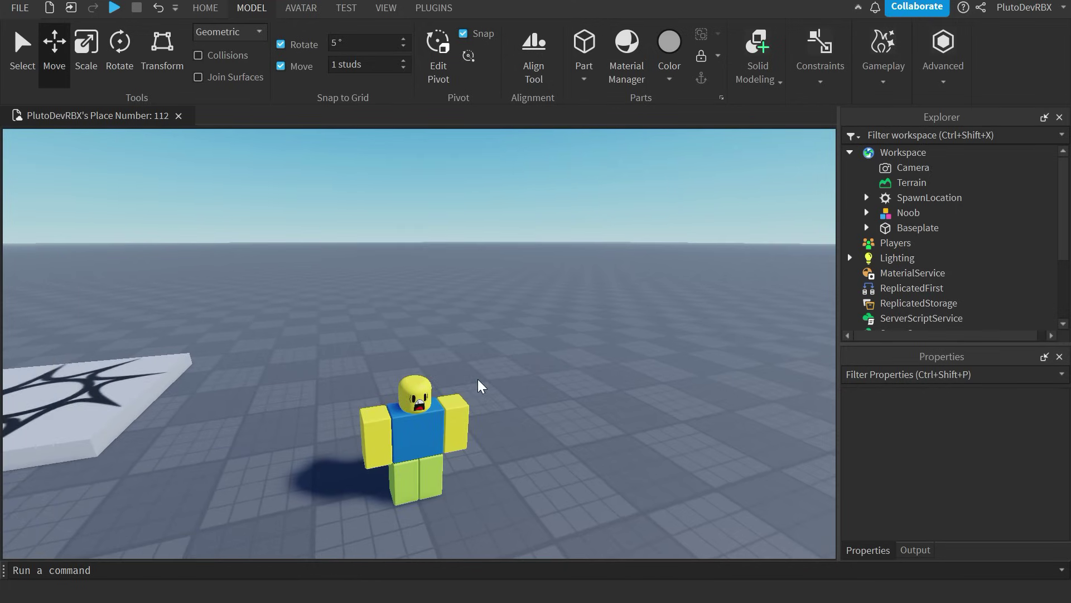
{"action": "scroll", "coordinate": [479, 385], "scroll_direction": "up", "scroll_amount": 3}
{"action": "scroll", "coordinate": [674, 352], "scroll_direction": "down", "scroll_amount": 3}
{"action": "scroll", "coordinate": [608, 261], "scroll_direction": "up", "scroll_amount": 2}
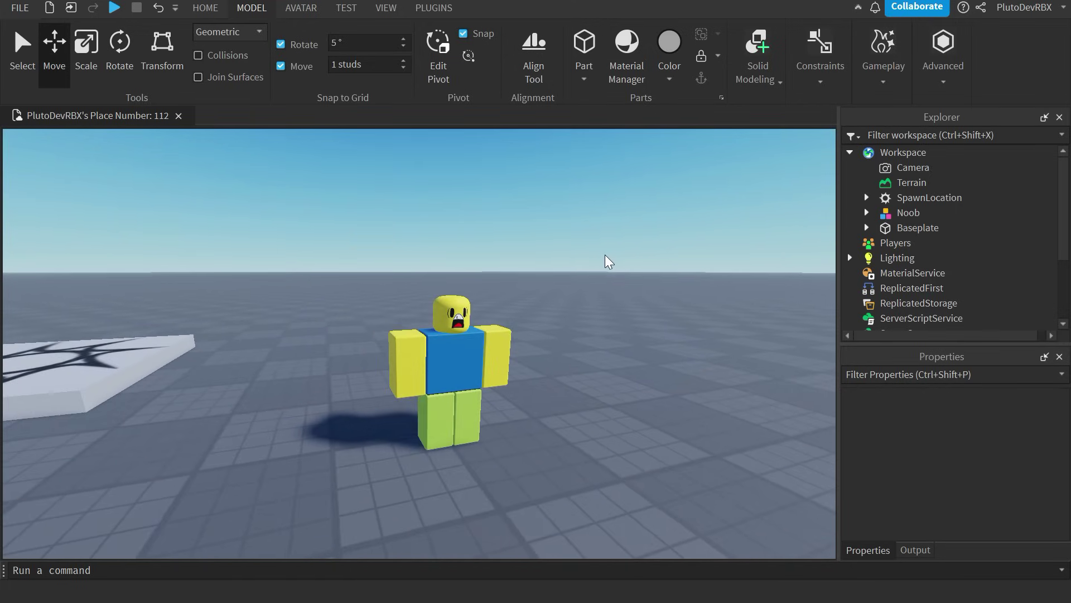
{"action": "scroll", "coordinate": [450, 310], "scroll_direction": "up", "scroll_amount": 2}
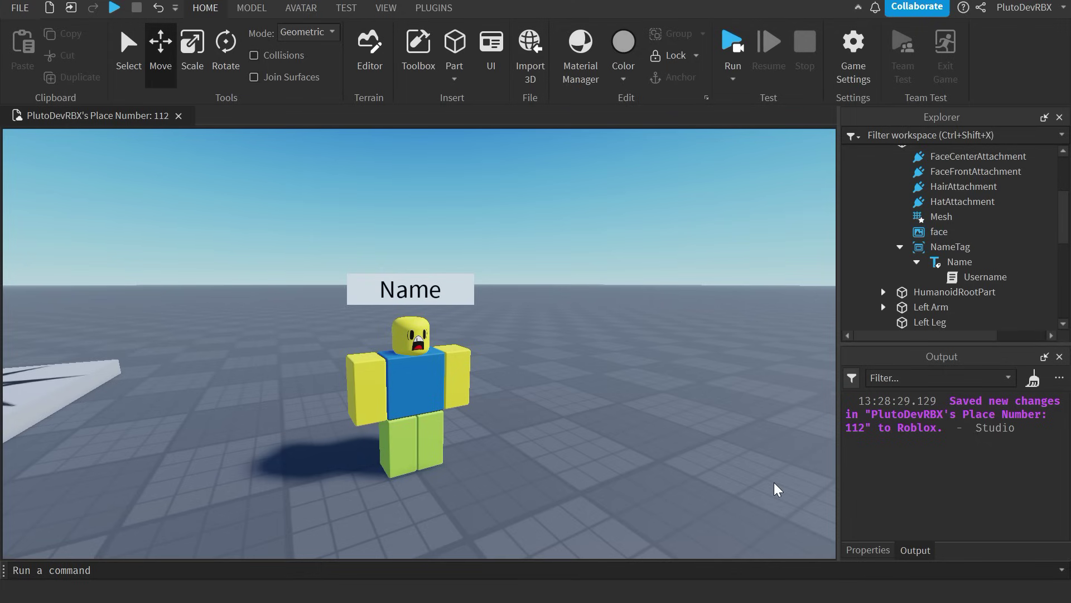
Step: Select the NameTag's Name label and walk the avatar around the baseplate
{"action": "left_click", "coordinate": [948, 262]}
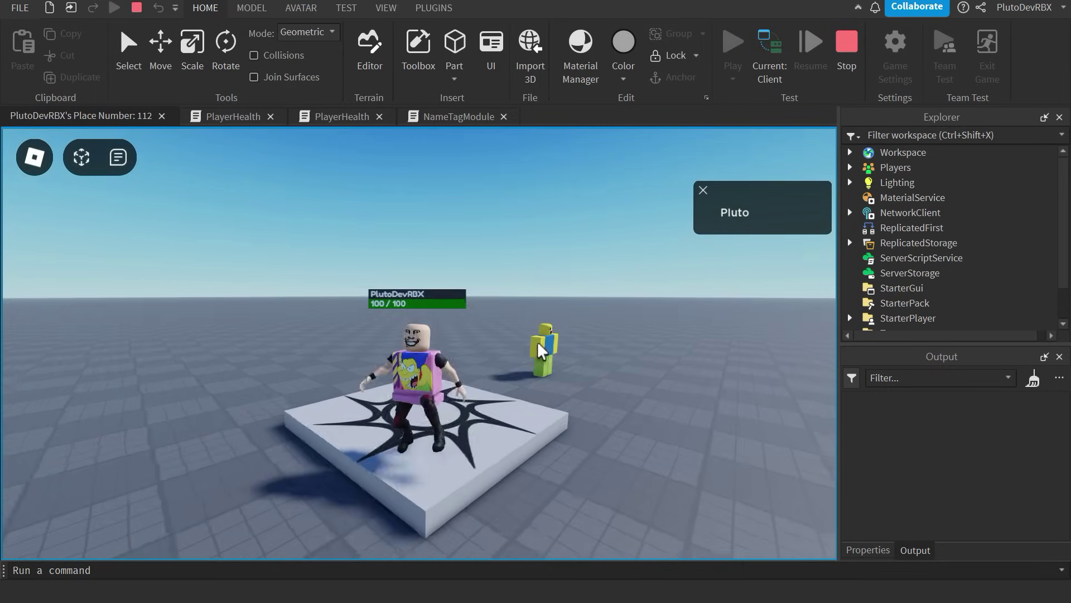
{"action": "key", "text": "a"}
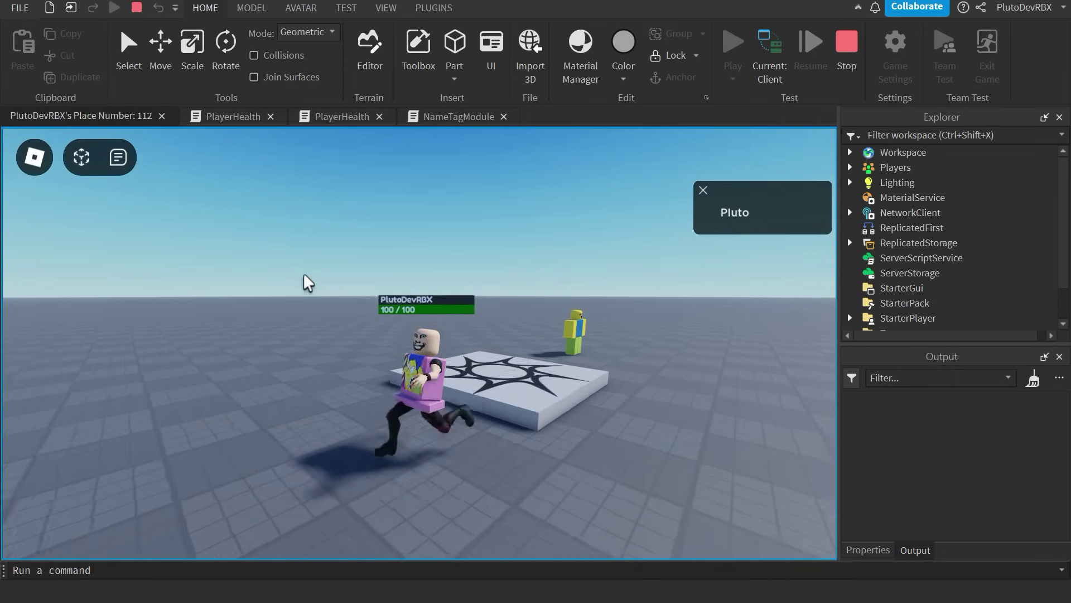
{"action": "key", "text": "s"}
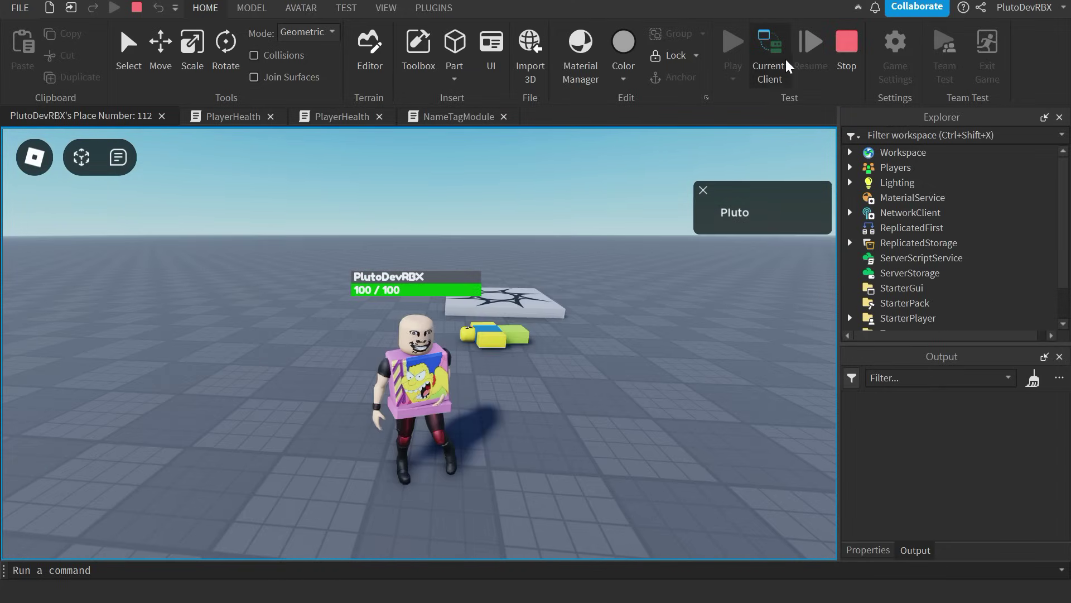
Step: Switch the test to Server view and select the PlutoDevRBX character's Humanoid
{"action": "left_click", "coordinate": [770, 61]}
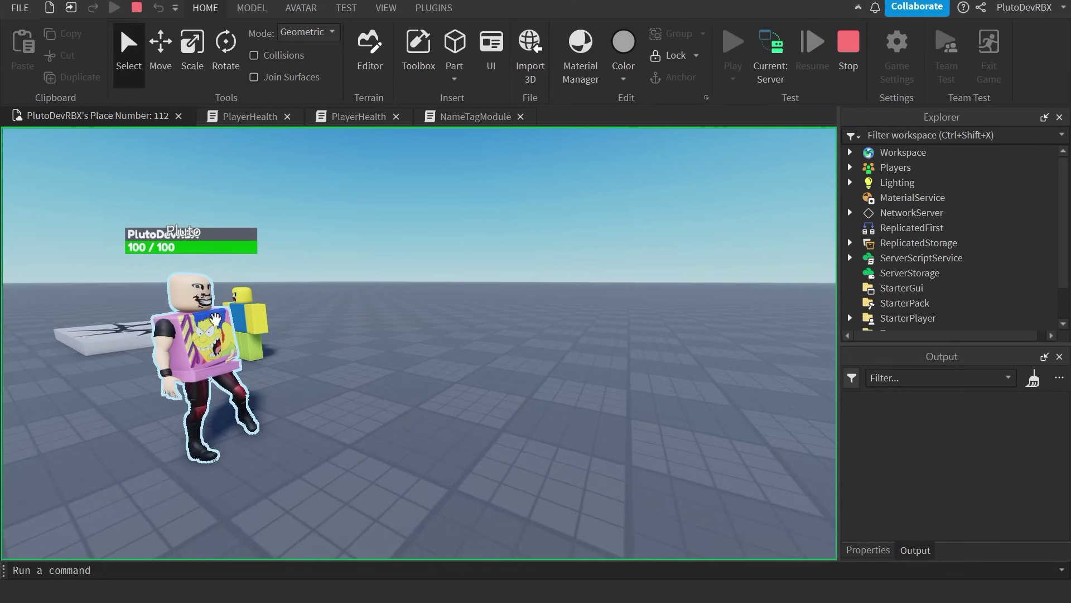
{"action": "left_click", "coordinate": [187, 363]}
{"action": "left_click", "coordinate": [867, 227]}
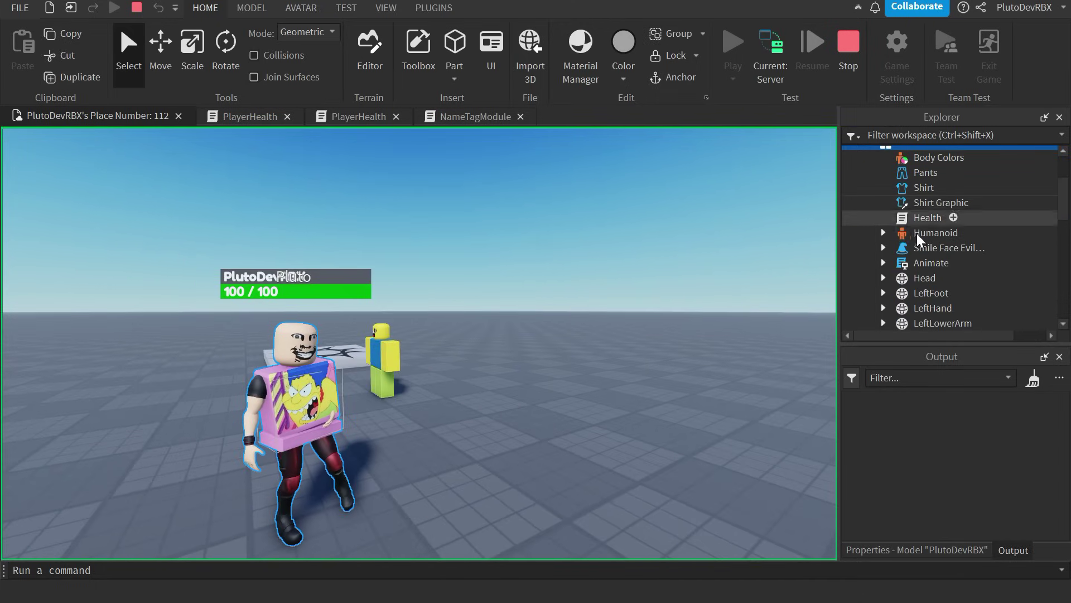
{"action": "left_click", "coordinate": [927, 218]}
{"action": "left_click", "coordinate": [936, 232]}
Step: Set the Humanoid's Health property to 1
{"action": "scroll", "coordinate": [705, 406], "scroll_direction": "up", "scroll_amount": 3}
{"action": "scroll", "coordinate": [391, 251], "scroll_direction": "up", "scroll_amount": 3}
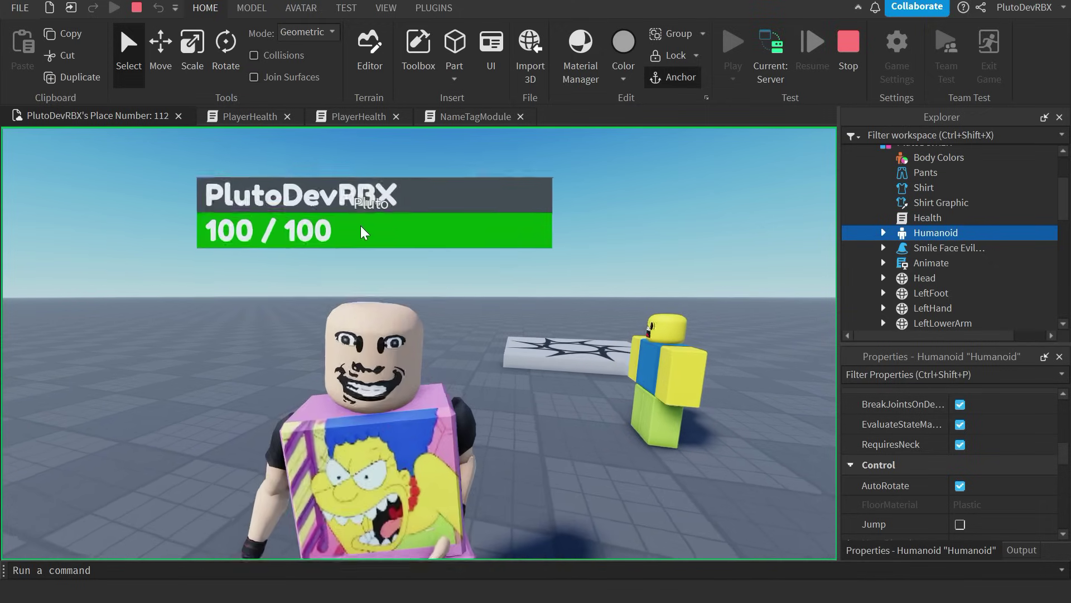
{"action": "scroll", "coordinate": [430, 272], "scroll_direction": "down", "scroll_amount": 4}
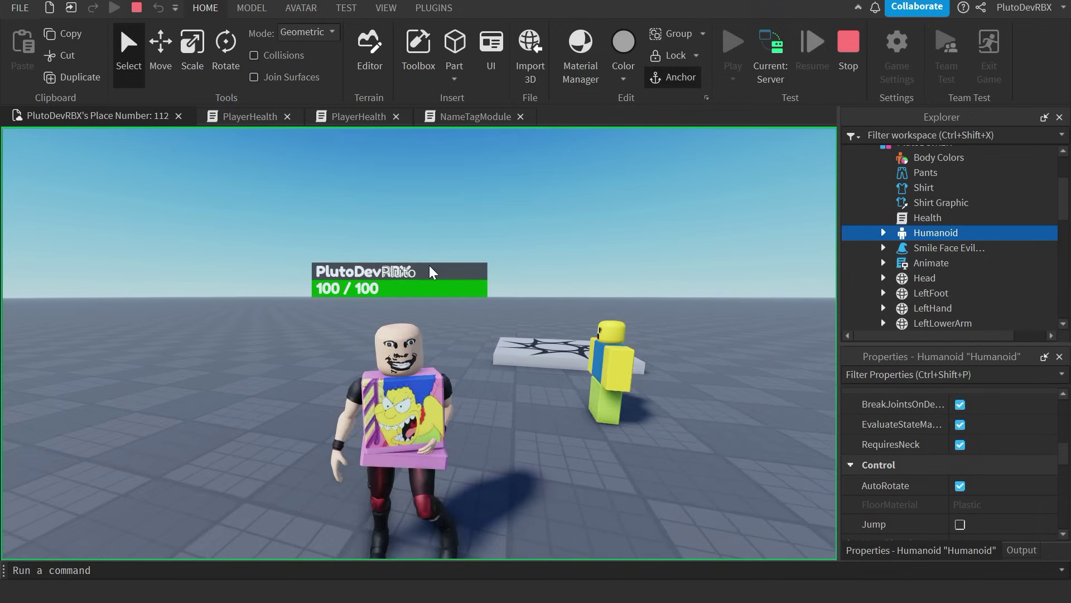
{"action": "scroll", "coordinate": [430, 272], "scroll_direction": "up", "scroll_amount": 3}
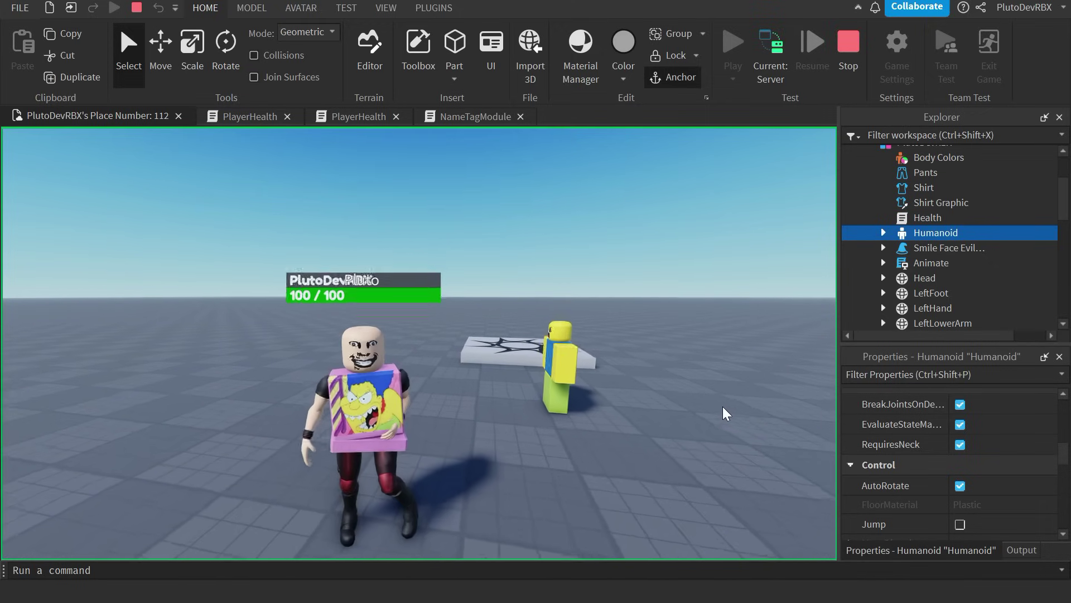
{"action": "scroll", "coordinate": [986, 465], "scroll_direction": "up", "scroll_amount": 5}
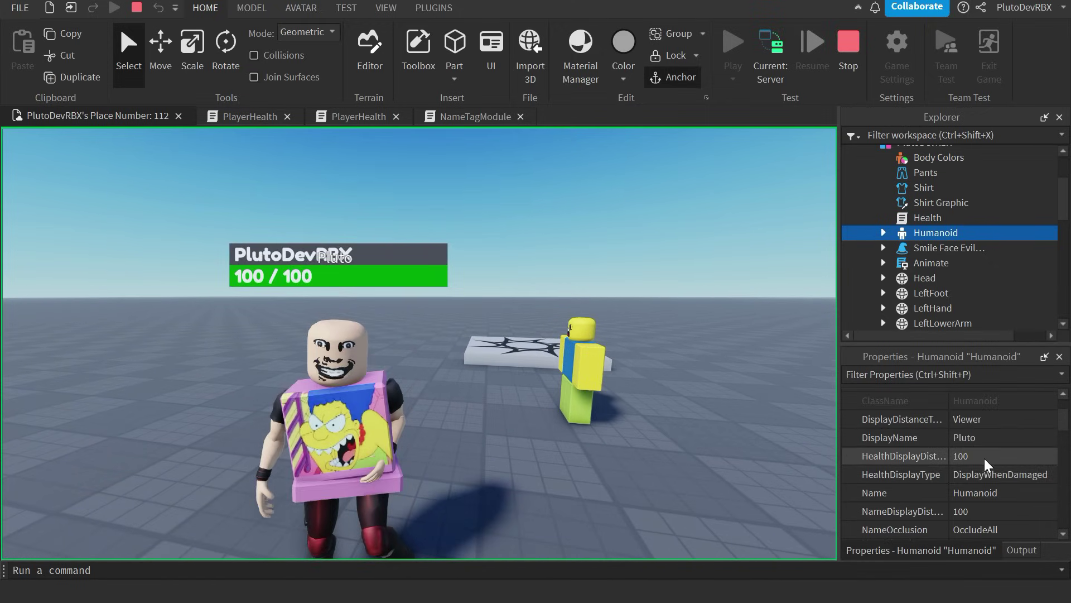
{"action": "scroll", "coordinate": [986, 464], "scroll_direction": "down", "scroll_amount": 4}
{"action": "left_click", "coordinate": [978, 446]}
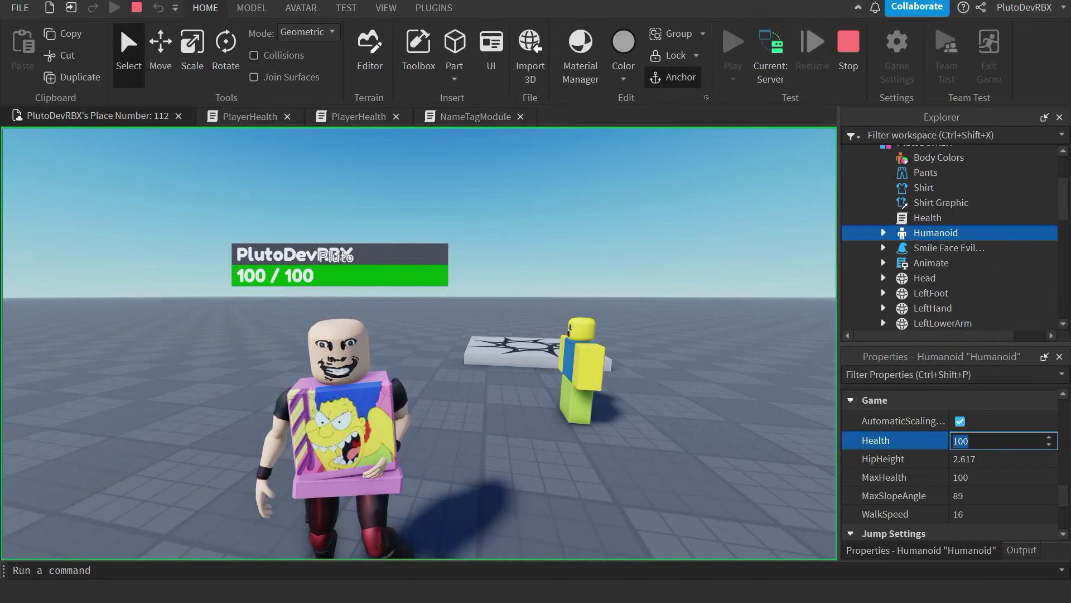
{"action": "type", "text": "1"}
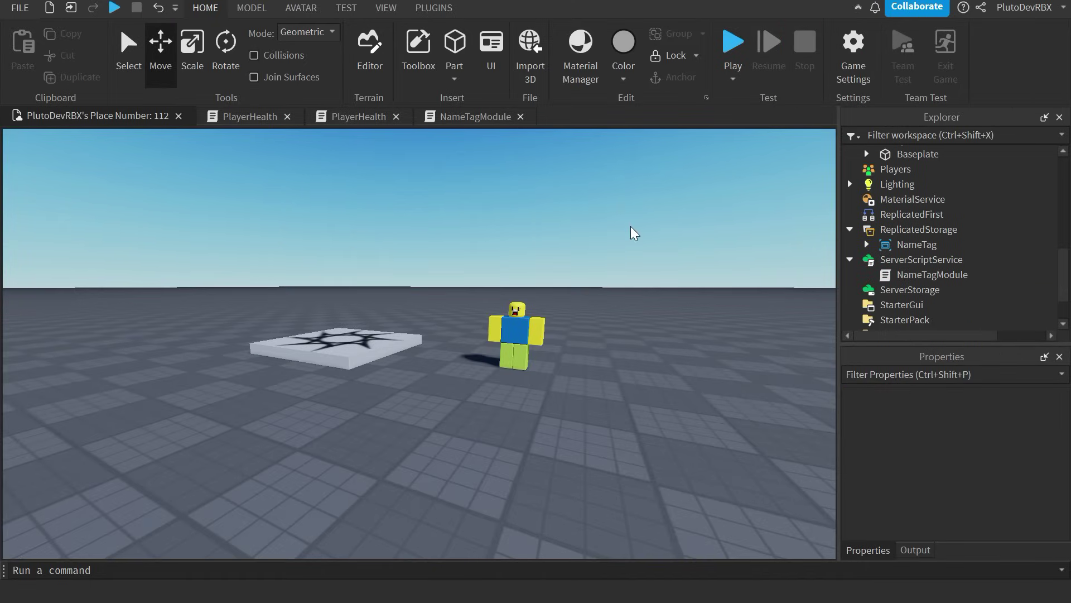
Step: Move the avatar around the Project RPG playtest near the Noob and Rig dummies
{"action": "key", "text": "w"}
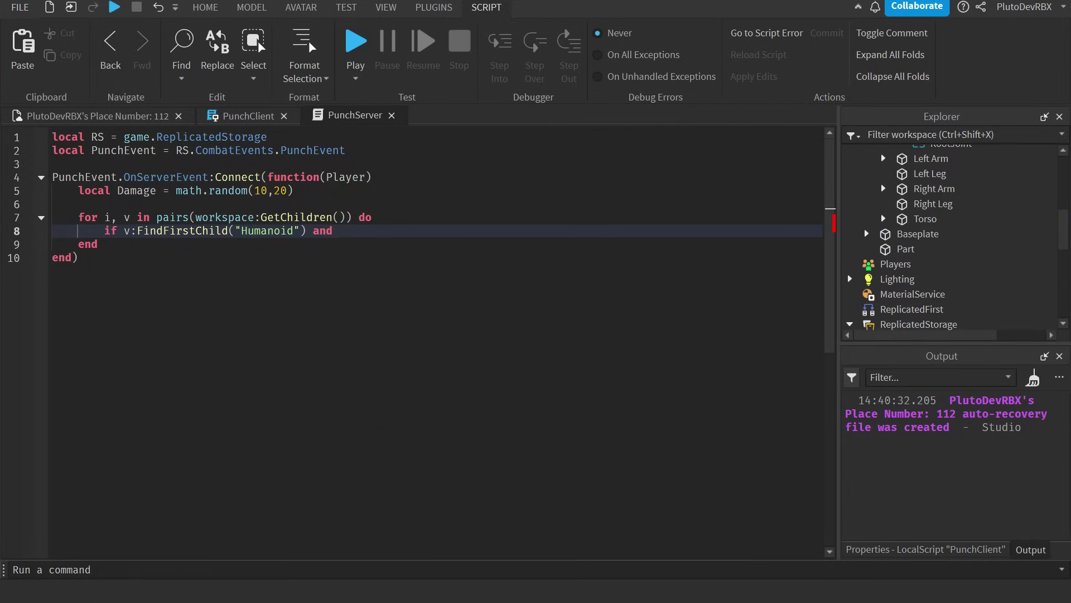
{"action": "type", "text": "v"}
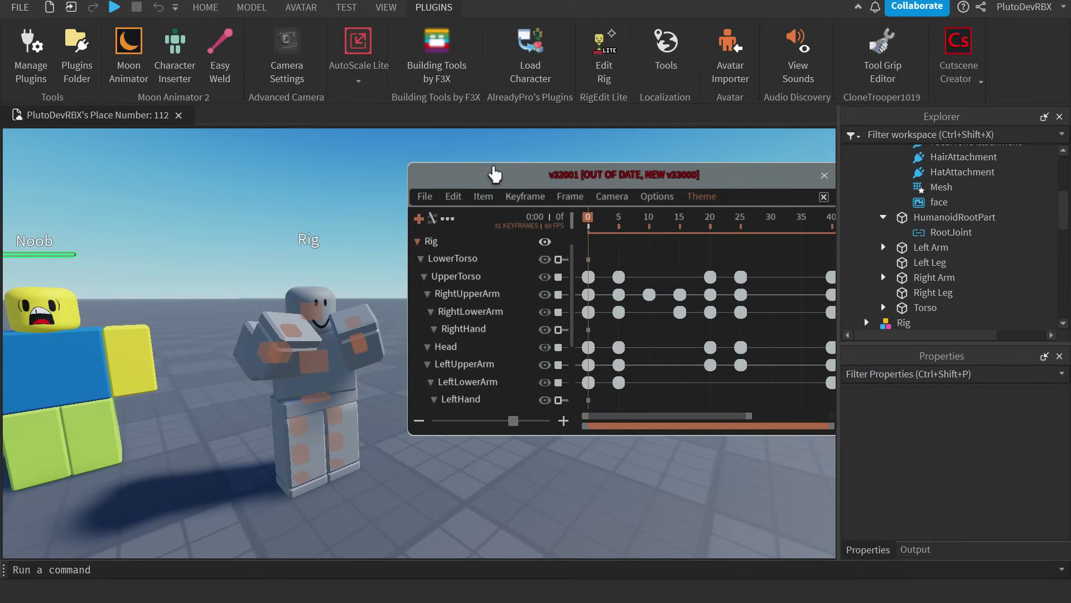
{"action": "key", "text": "space"}
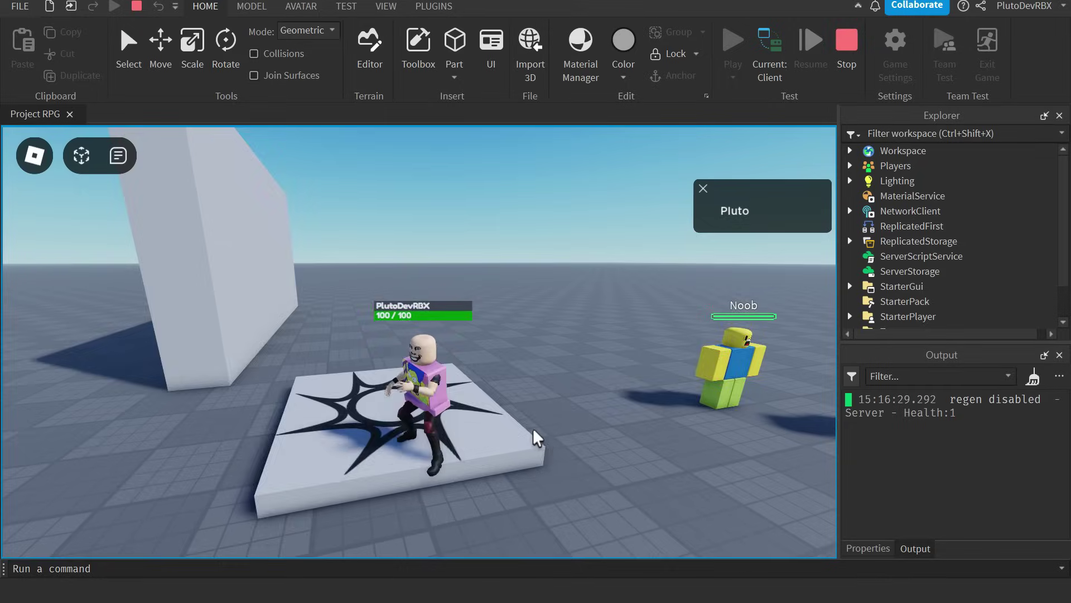
{"action": "key", "text": "s"}
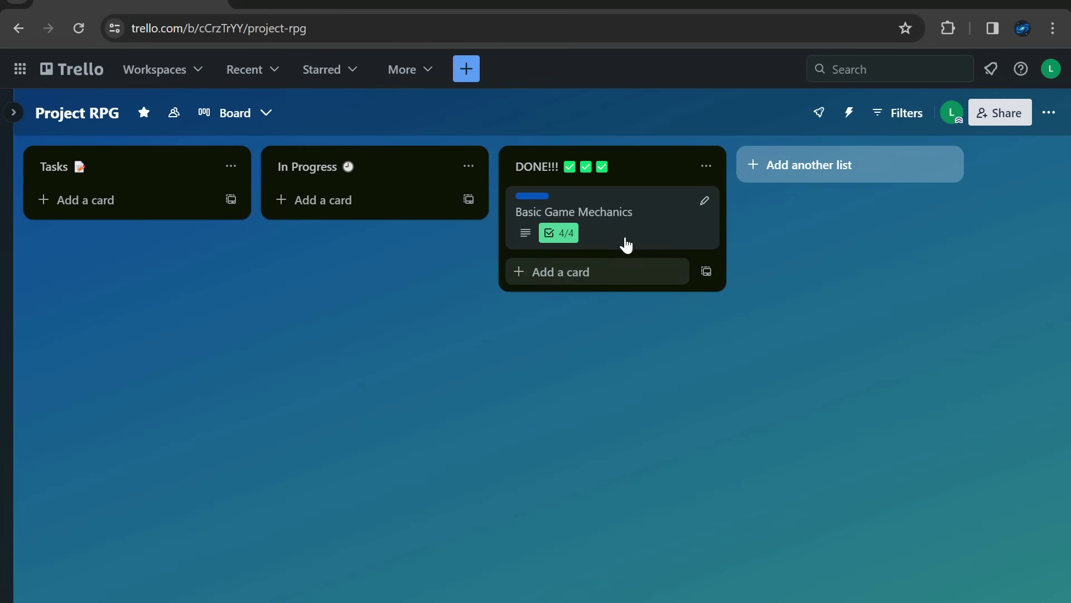
Step: Walk the character off the platform and back, then select ServerStorage
{"action": "left_click", "coordinate": [626, 241]}
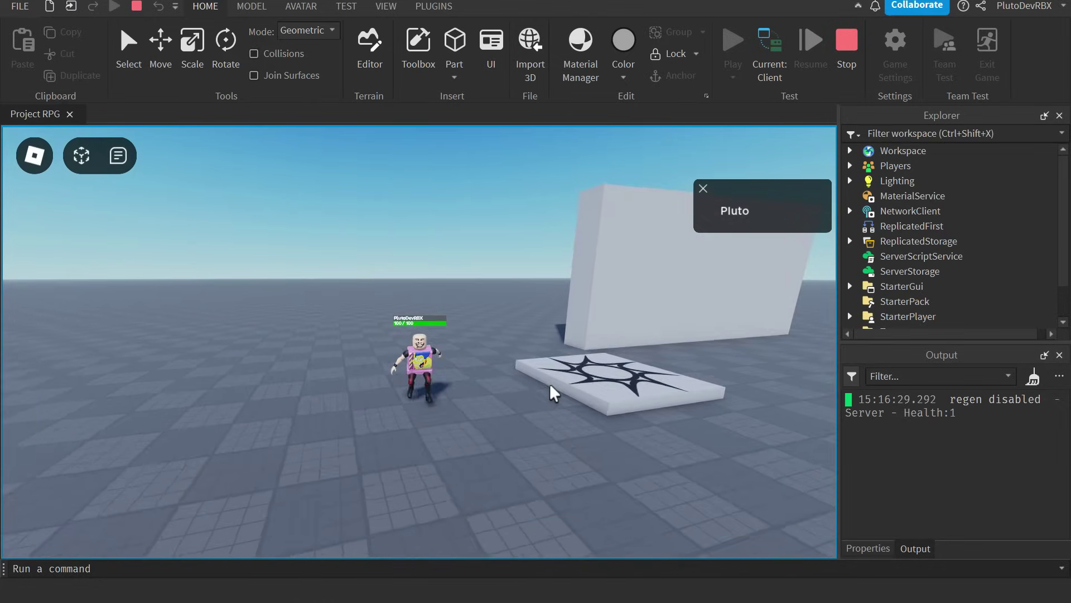
{"action": "key", "text": "s"}
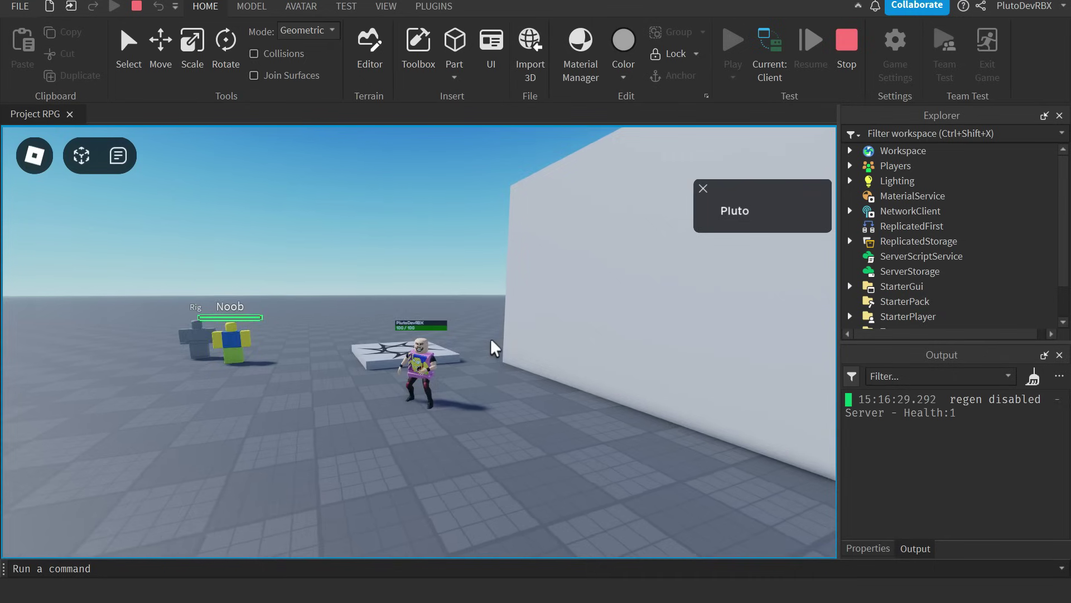
{"action": "key", "text": "d"}
{"action": "key", "text": "w"}
{"action": "right_click_drag", "start_coordinate": [531, 354], "coordinate": [596, 369]}
{"action": "key", "text": "ctrl+a"}
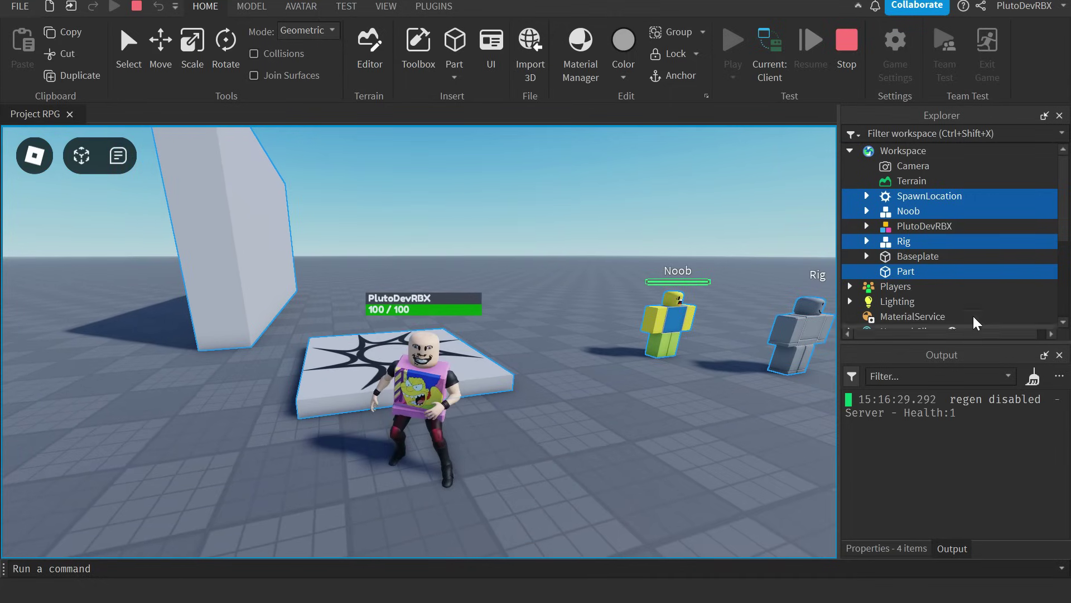
{"action": "left_click", "coordinate": [910, 264]}
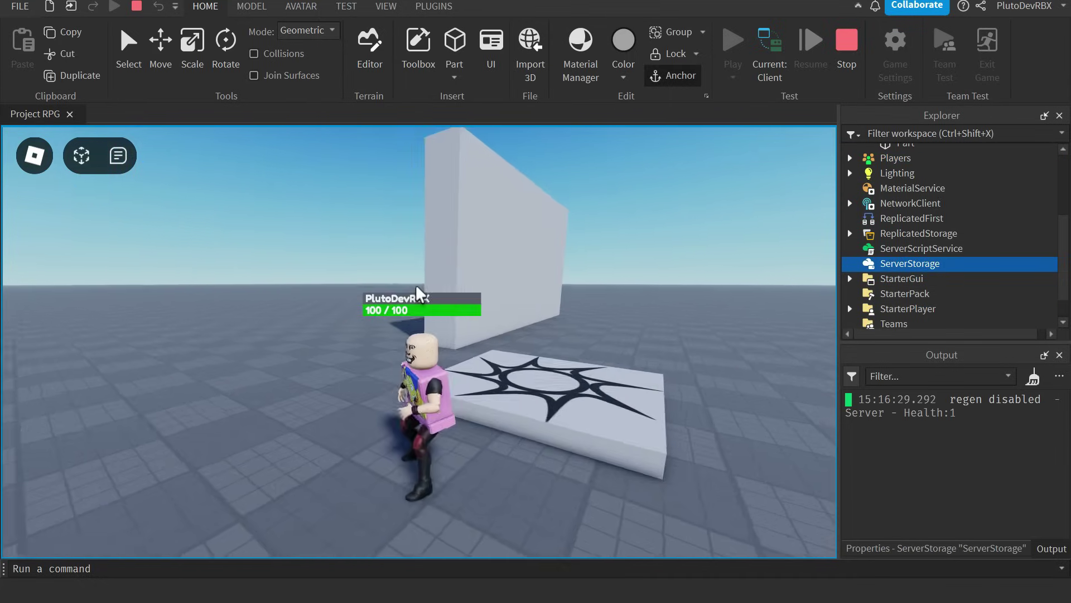
Step: Walk to the Noob and keep the camera on it while punching it to death
{"action": "key", "text": "w"}
{"action": "right_click_drag", "start_coordinate": [363, 370], "coordinate": [682, 359]}
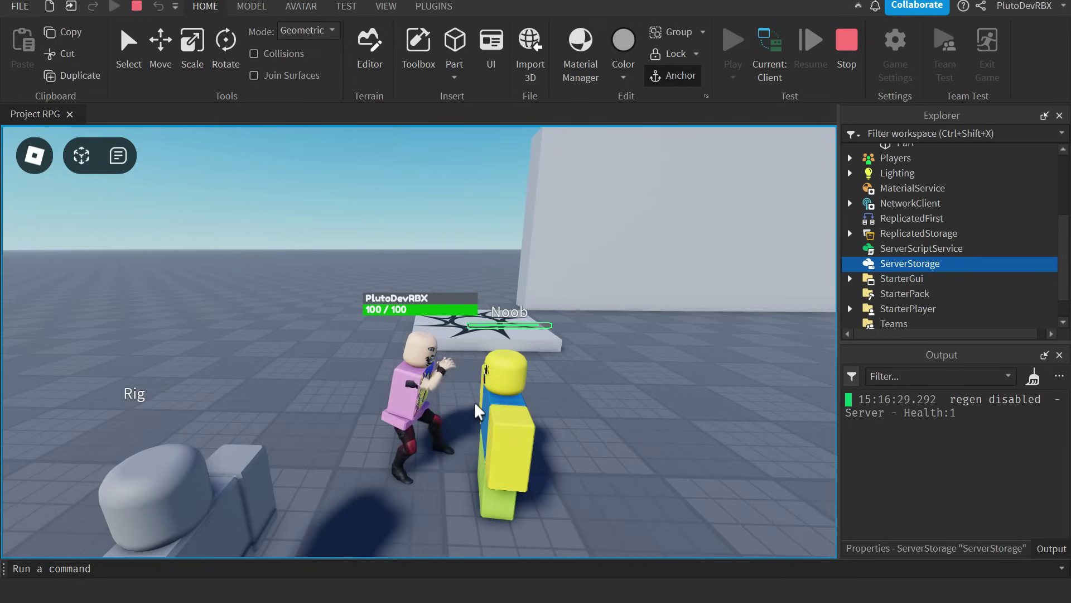
{"action": "mouse_move", "coordinate": [511, 412]}
{"action": "right_mouse_down"}
{"action": "mouse_move", "coordinate": [514, 389]}
{"action": "mouse_move", "coordinate": [467, 406]}
{"action": "mouse_move", "coordinate": [476, 392]}
{"action": "right_mouse_up"}
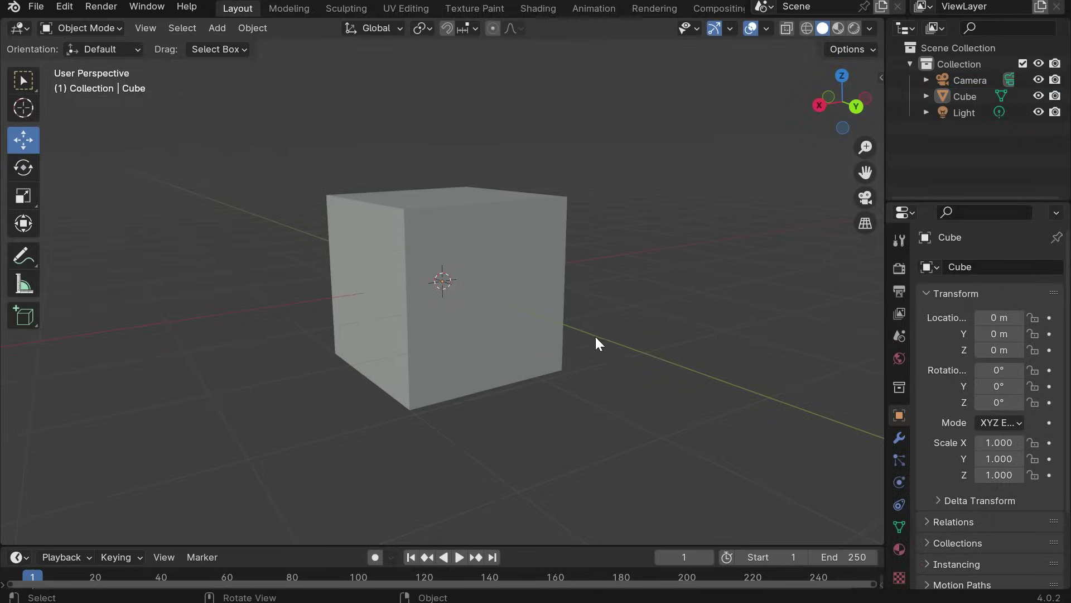
Step: Select Blender's default cube and switch the interaction mode from Object Mode to Edit Mode
{"action": "left_click", "coordinate": [444, 337]}
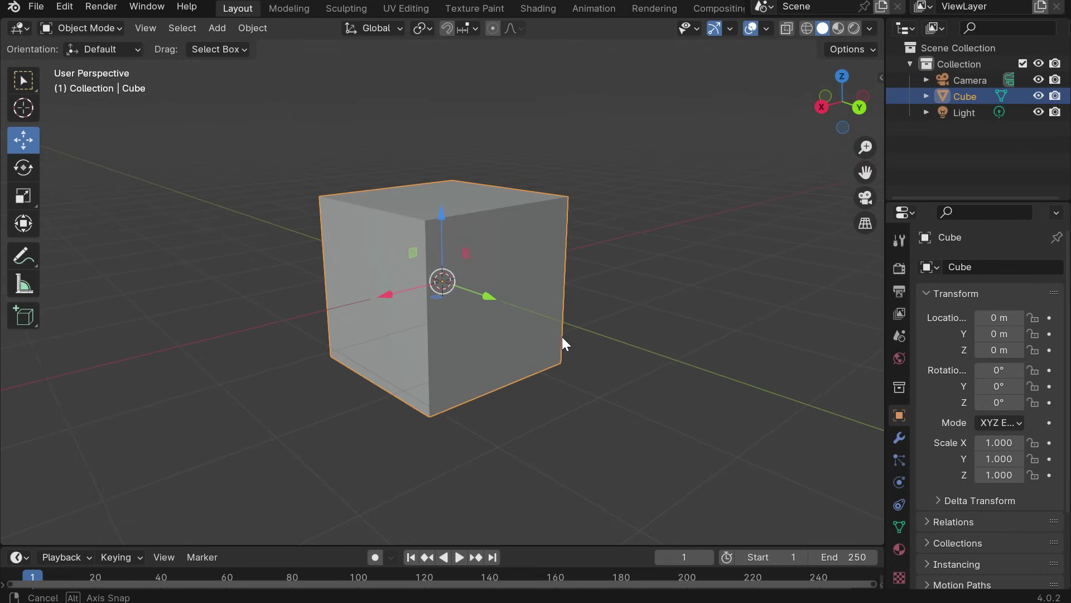
{"action": "middle_click_drag", "start_coordinate": [562, 337], "coordinate": [497, 330], "text": "ctrl"}
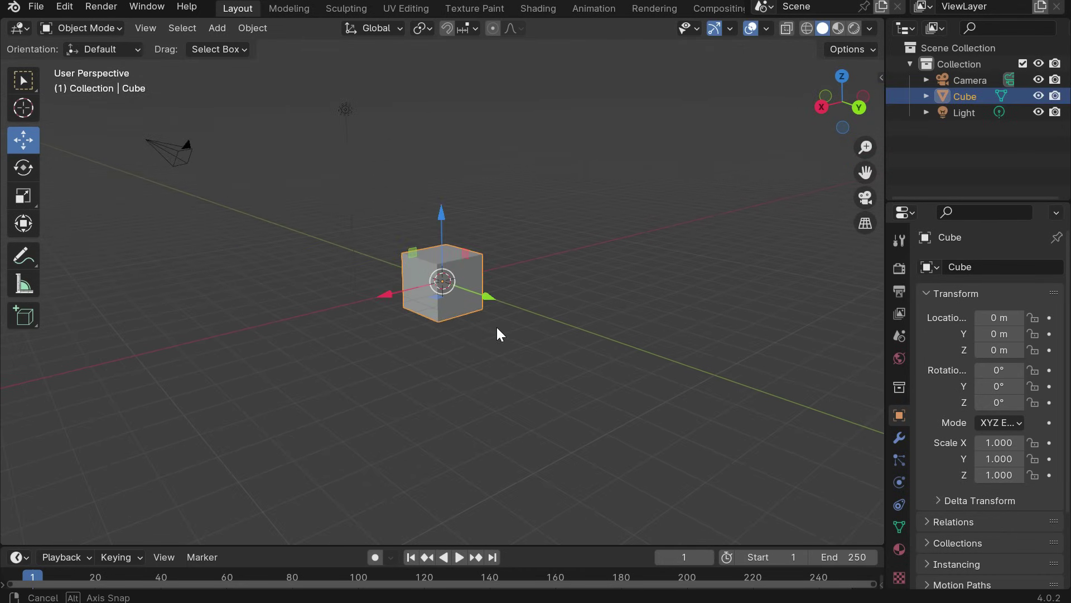
{"action": "scroll", "coordinate": [473, 313], "scroll_direction": "up", "scroll_amount": 5}
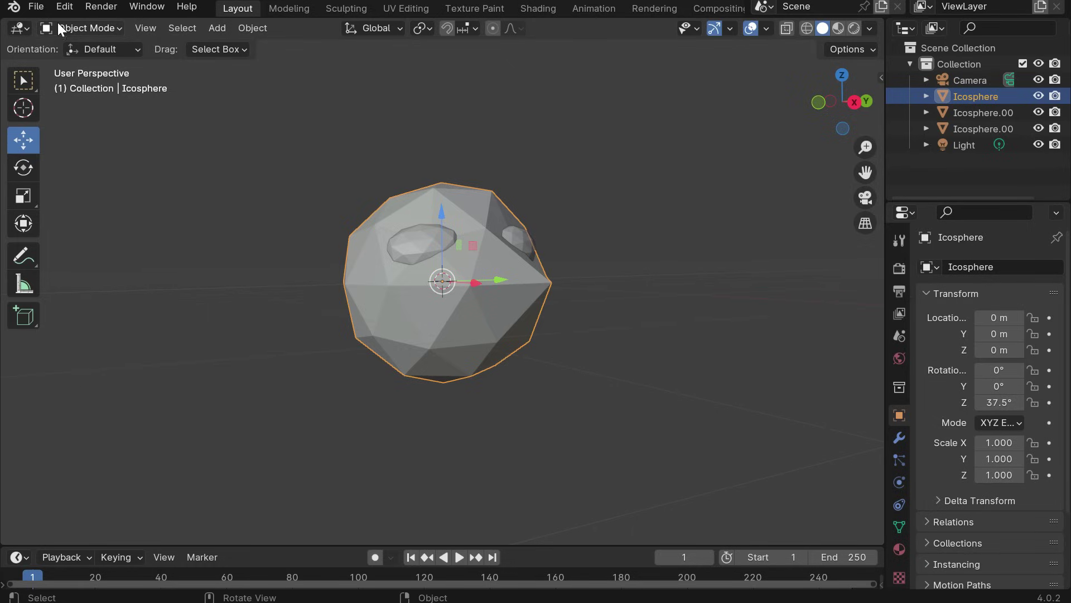
{"action": "left_click", "coordinate": [58, 25]}
{"action": "left_click", "coordinate": [83, 68]}
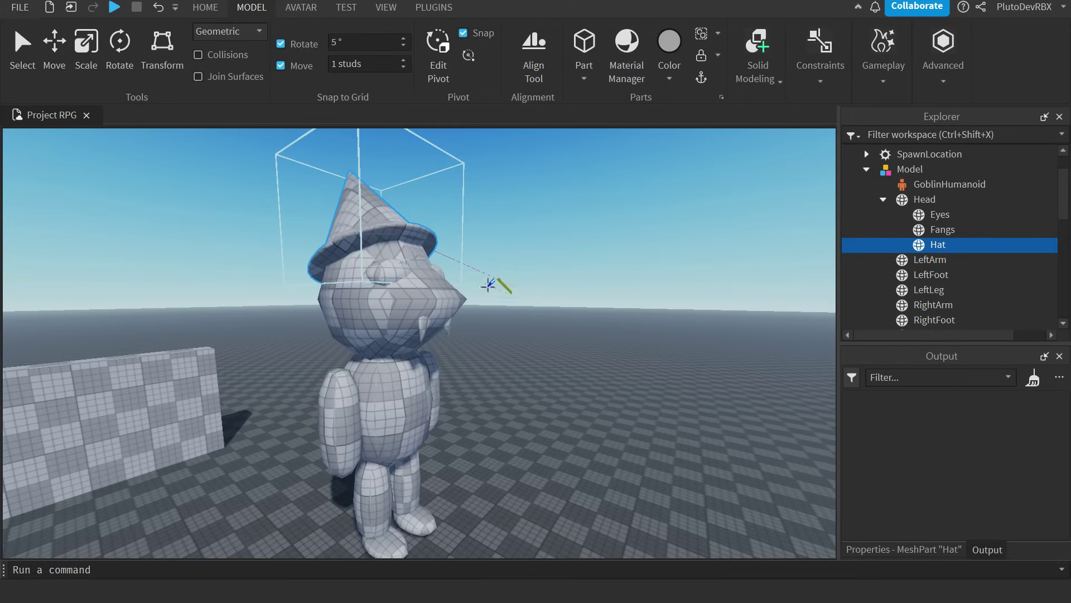
Step: Weld the Hat with a WeldConstraint, then select the goblin's Body Colors and the Opp object
{"action": "left_click", "coordinate": [475, 308]}
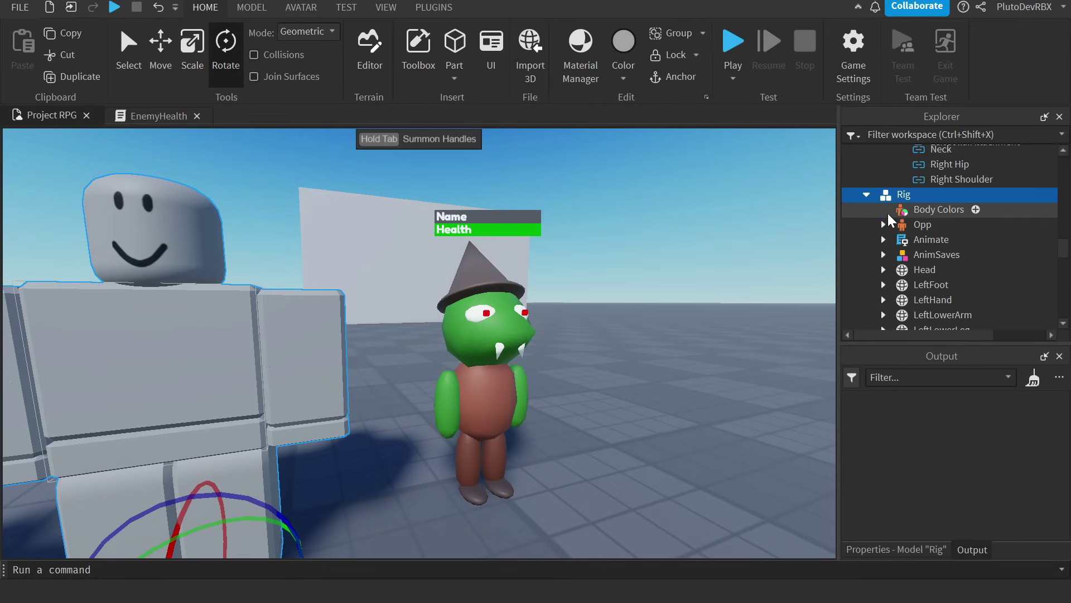
{"action": "left_click", "coordinate": [889, 210]}
{"action": "left_click", "coordinate": [898, 225]}
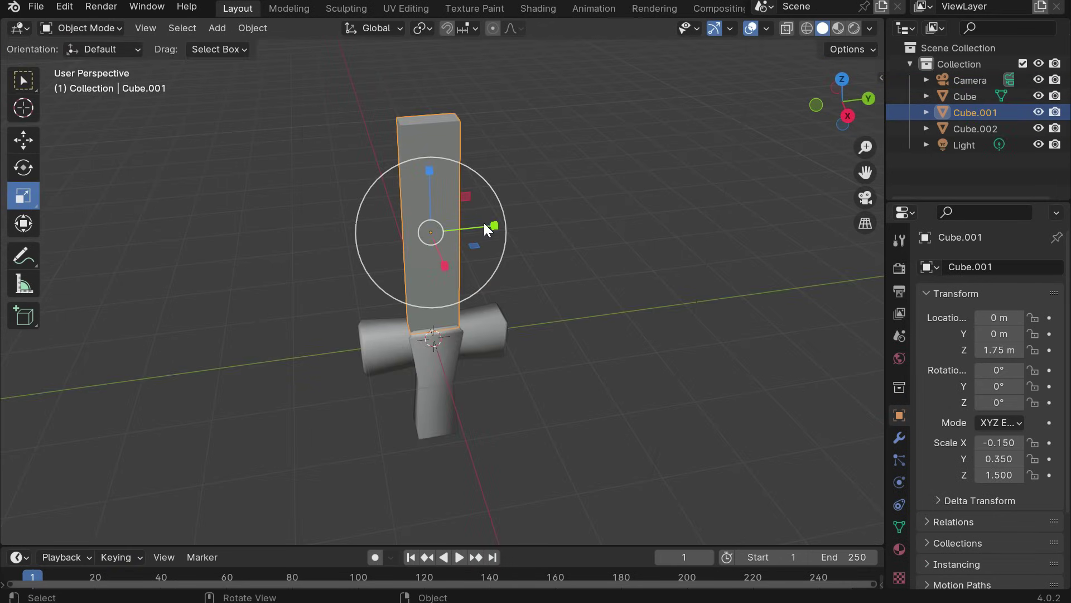
{"action": "type", "text": "B"}
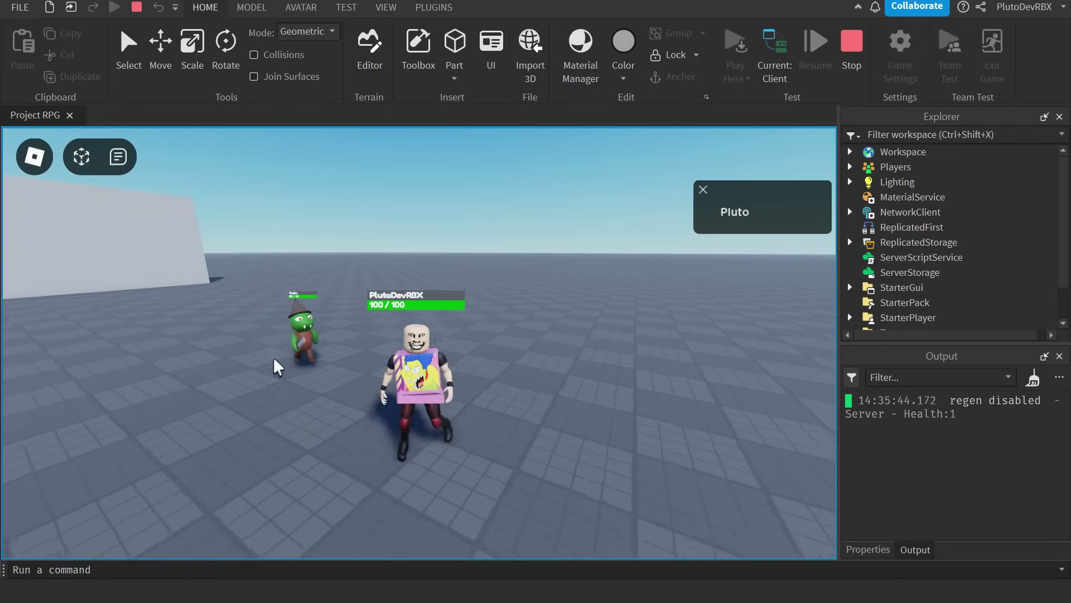
Step: Run the playtest character toward the wall, swinging the camera around it
{"action": "right_click_drag", "start_coordinate": [277, 366], "coordinate": [519, 414]}
{"action": "key", "text": "w"}
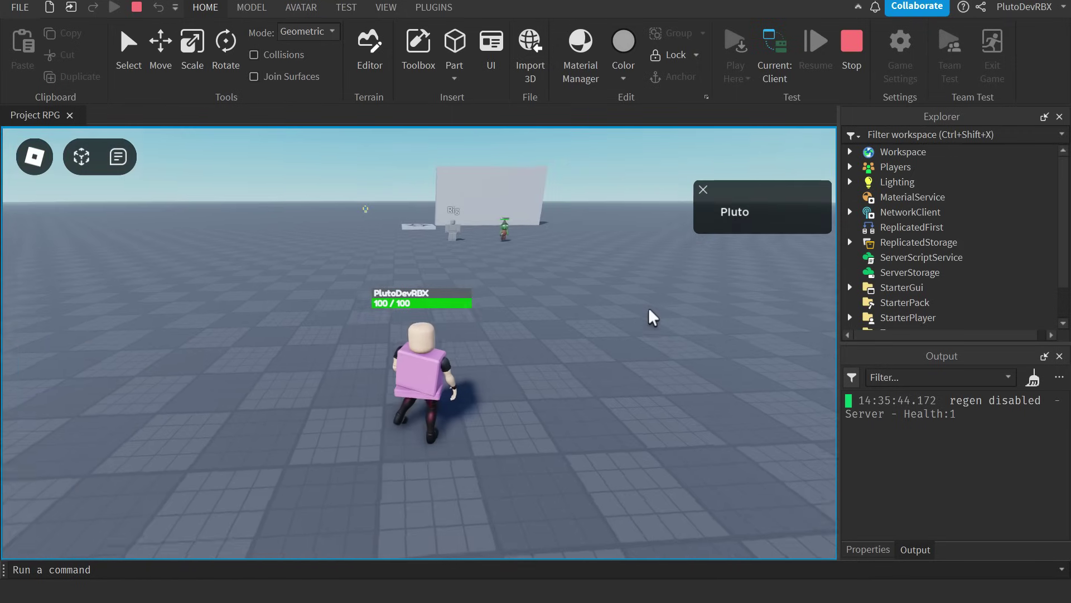
{"action": "key", "text": "w"}
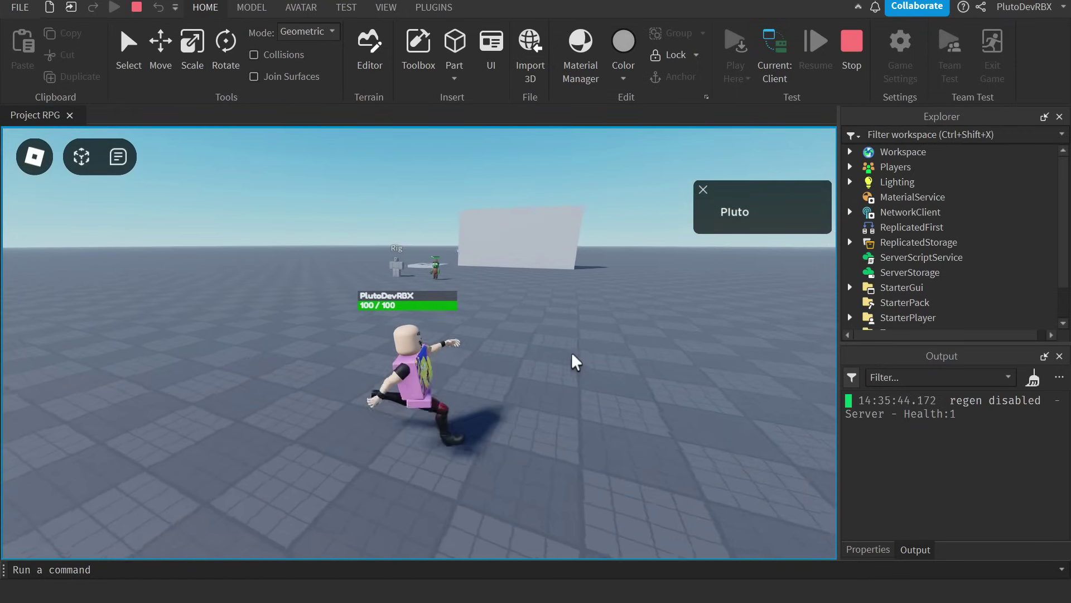
{"action": "right_click_drag", "start_coordinate": [575, 361], "coordinate": [311, 290]}
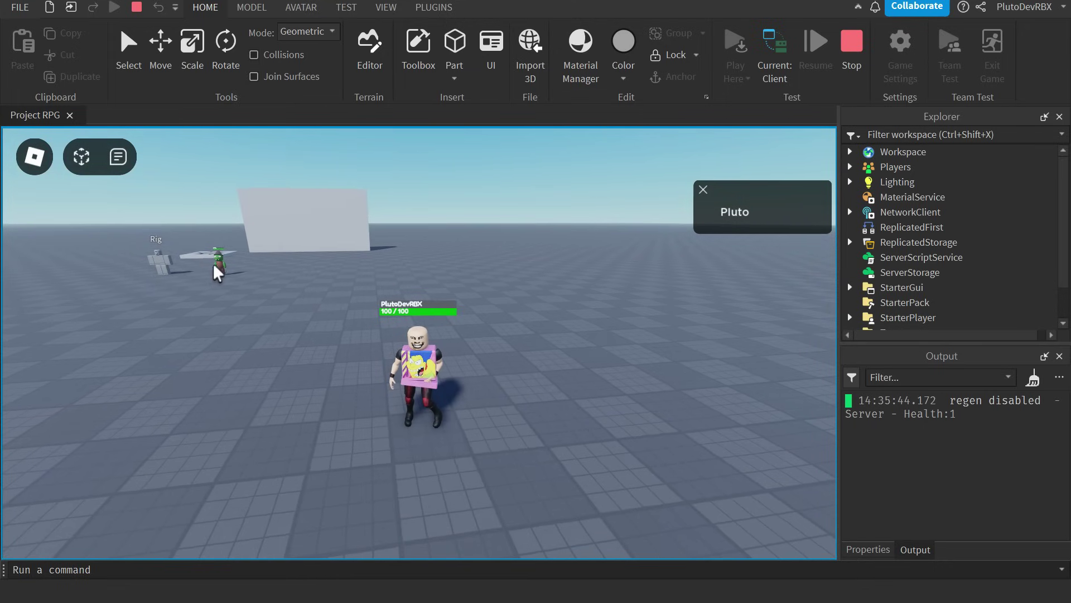
{"action": "right_click_drag", "start_coordinate": [414, 379], "coordinate": [495, 385]}
{"action": "key", "text": "w"}
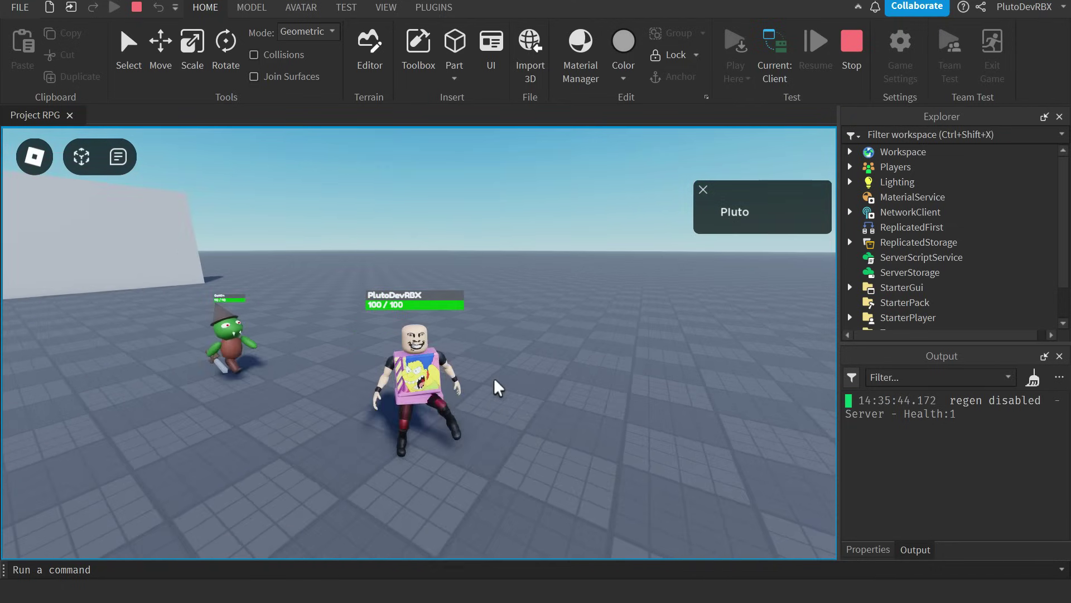
Step: Turn the camera toward the approaching goblin and attack it
{"action": "right_click_drag", "start_coordinate": [263, 366], "coordinate": [551, 397]}
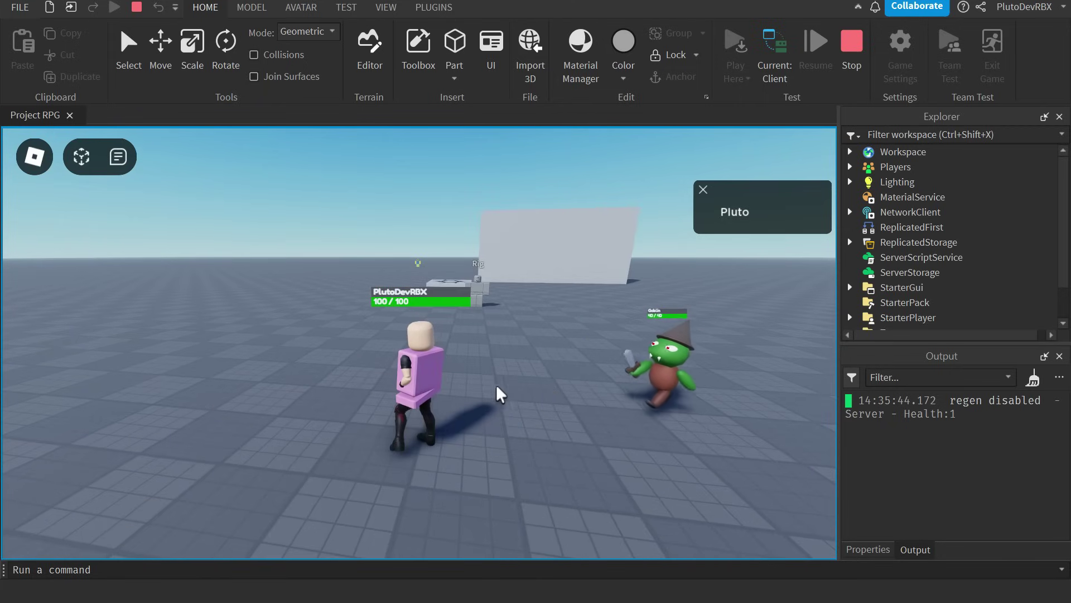
{"action": "right_click_drag", "start_coordinate": [476, 406], "coordinate": [488, 407]}
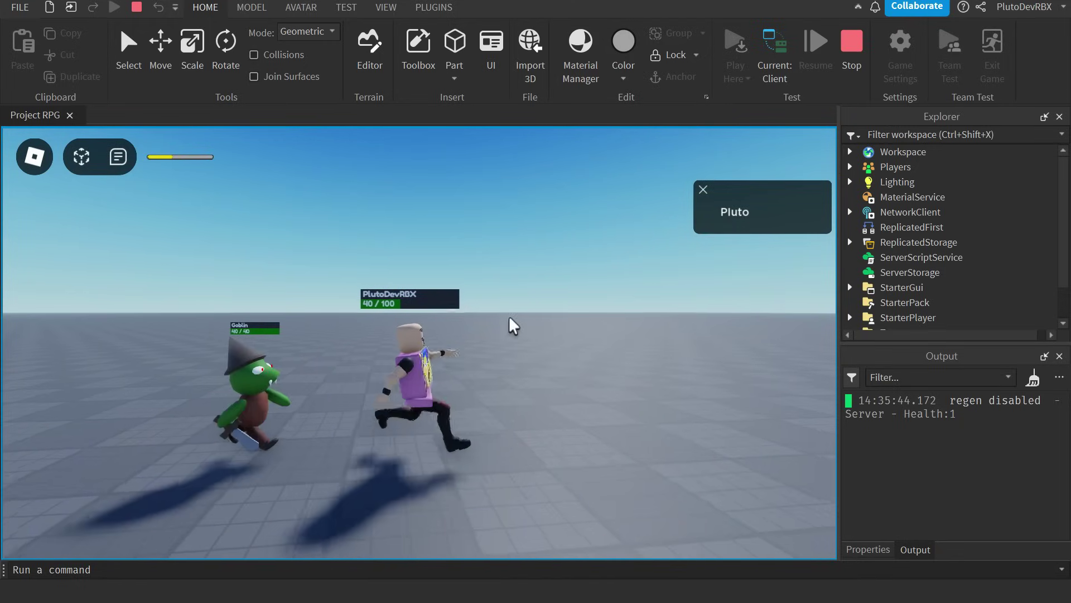
{"action": "mouse_move", "coordinate": [509, 323]}
{"action": "right_mouse_down"}
{"action": "mouse_move", "coordinate": [453, 346]}
{"action": "mouse_move", "coordinate": [509, 364]}
{"action": "mouse_move", "coordinate": [476, 397]}
{"action": "right_mouse_up"}
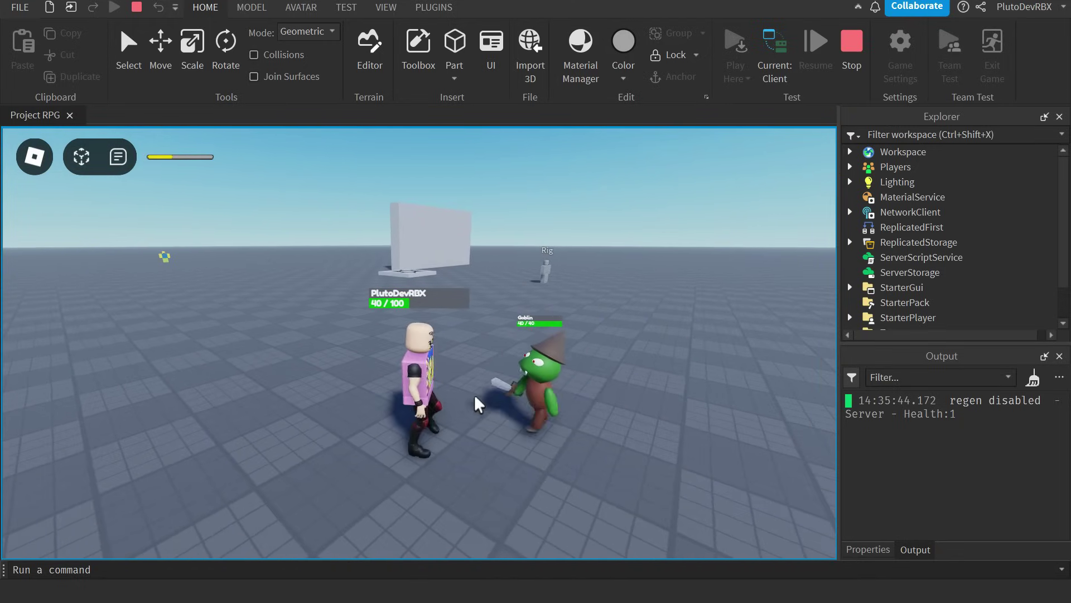
{"action": "left_click", "coordinate": [475, 397]}
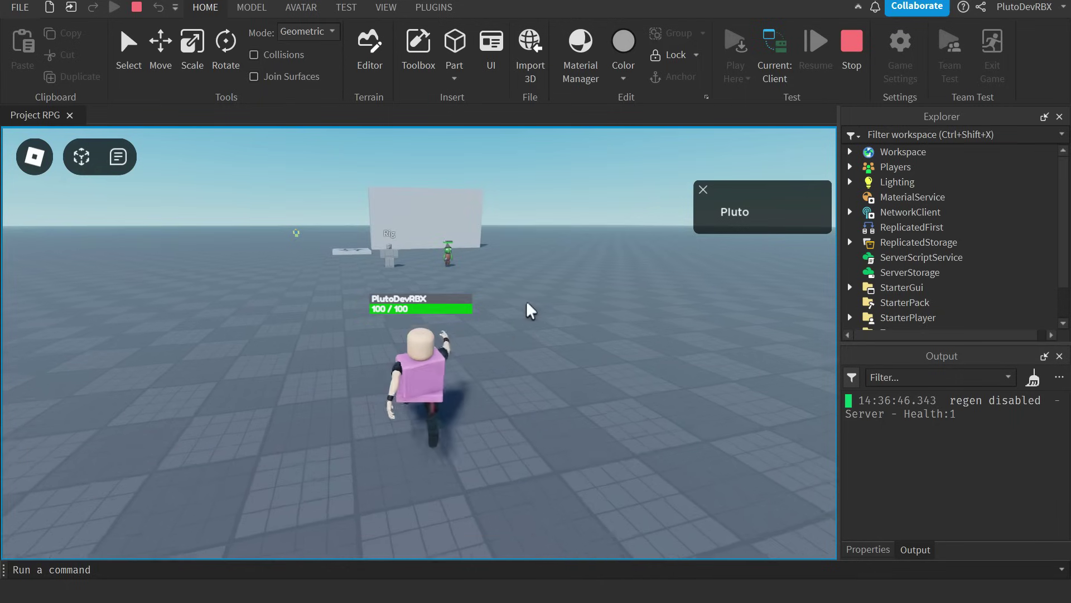
Step: Run the respawned character at the swarming goblins and attack until two fall
{"action": "key", "text": "w"}
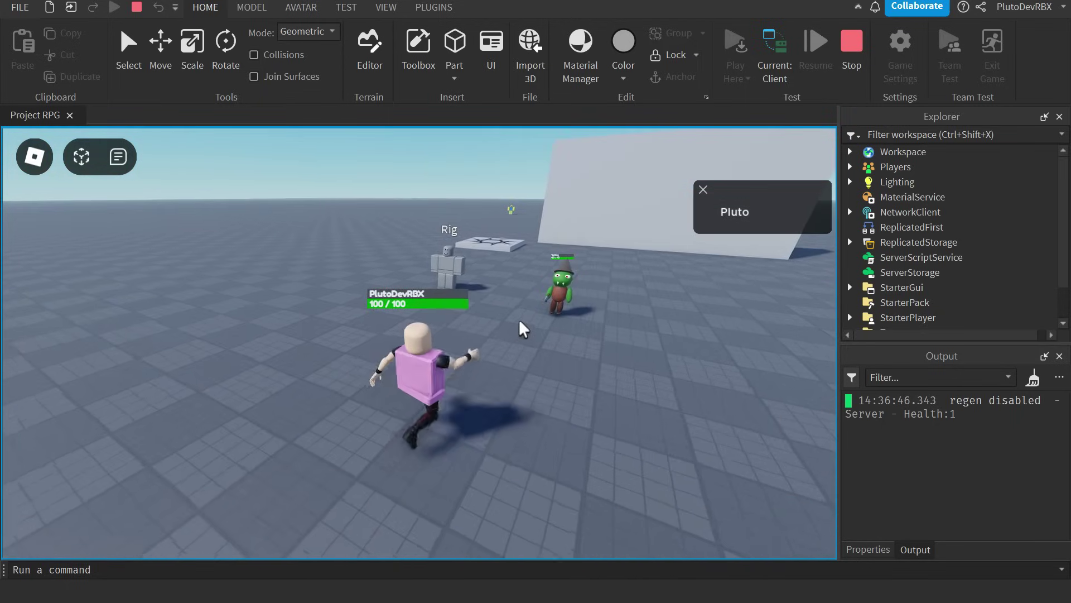
{"action": "key", "text": "w"}
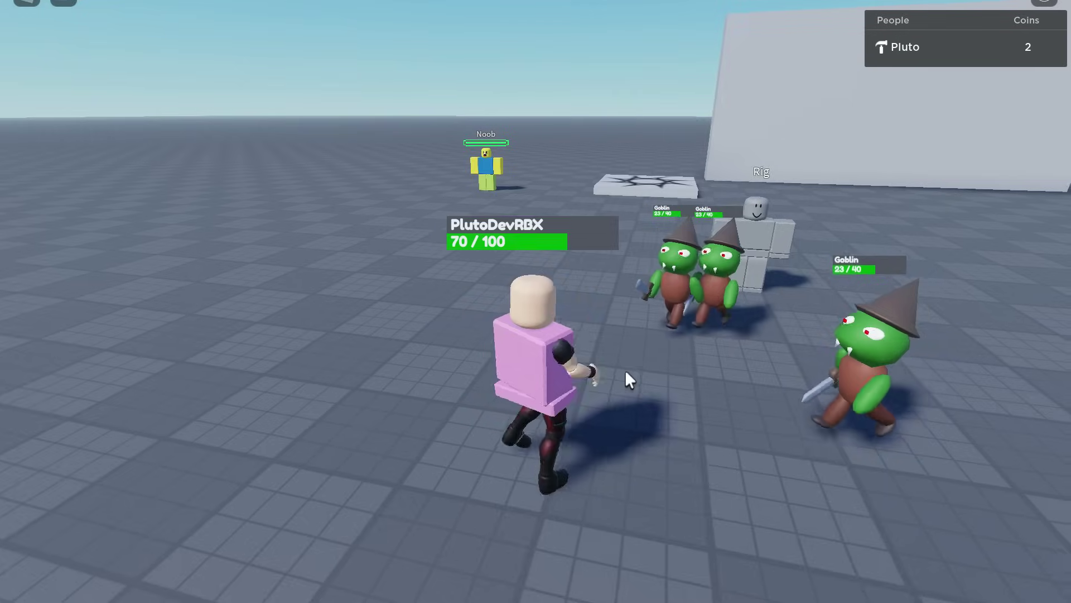
{"action": "left_click", "coordinate": [625, 370]}
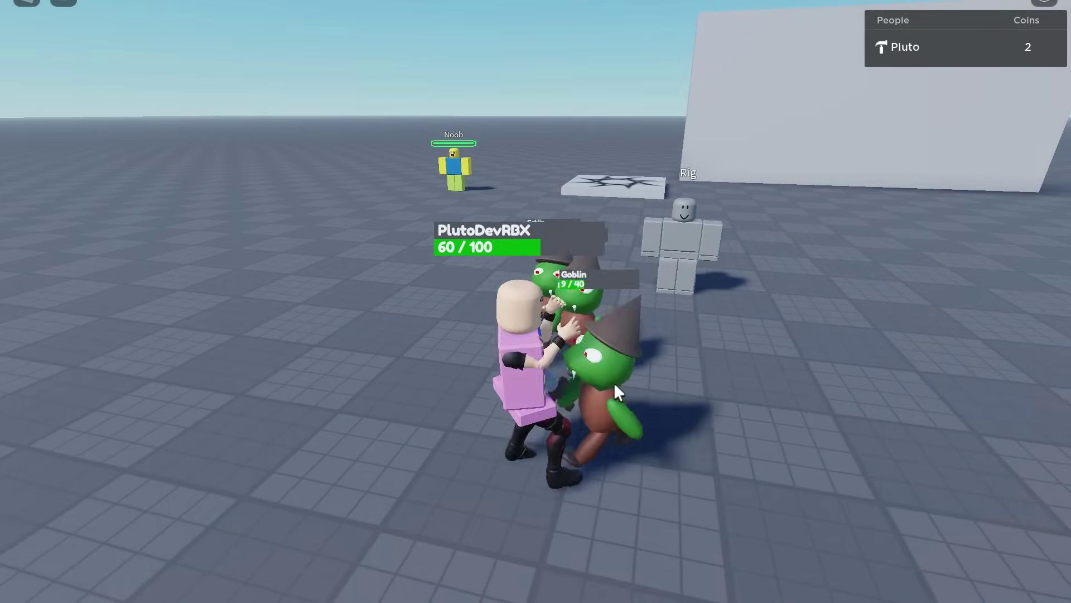
{"action": "left_click", "coordinate": [586, 366]}
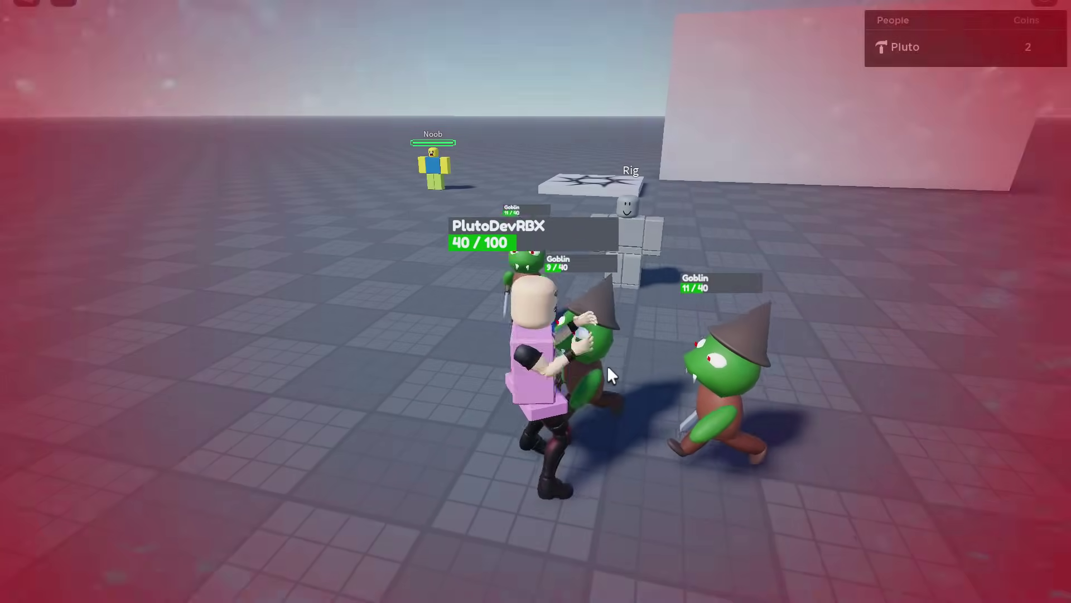
{"action": "left_click", "coordinate": [607, 365]}
{"action": "right_click_drag", "start_coordinate": [559, 355], "coordinate": [494, 348]}
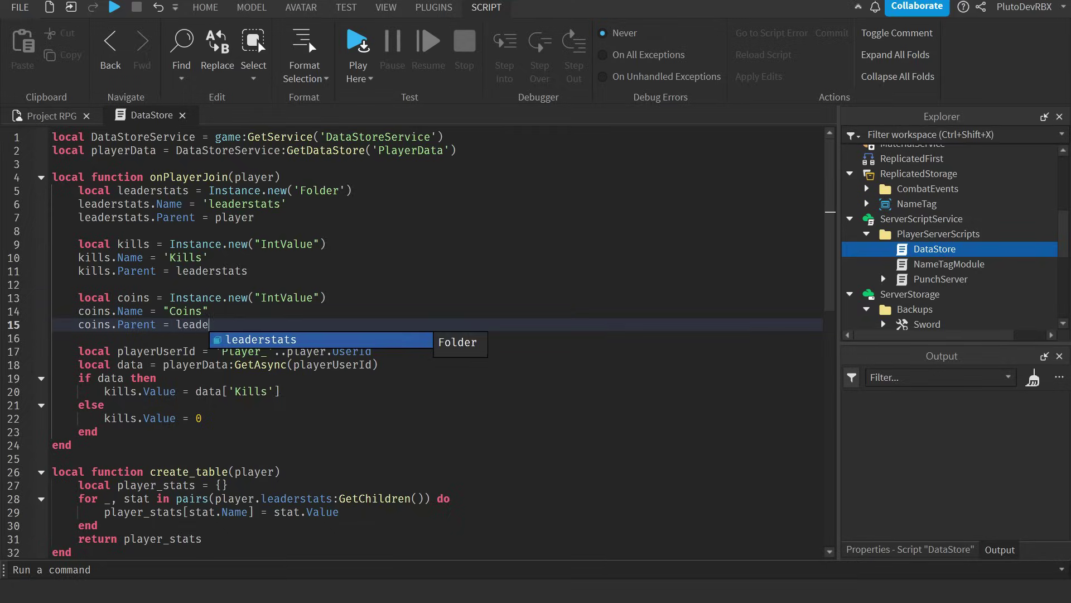
Step: Accept the leaderstats autocomplete and start a new line below the kills line
{"action": "key", "text": "Tab"}
{"action": "left_click", "coordinate": [280, 391]}
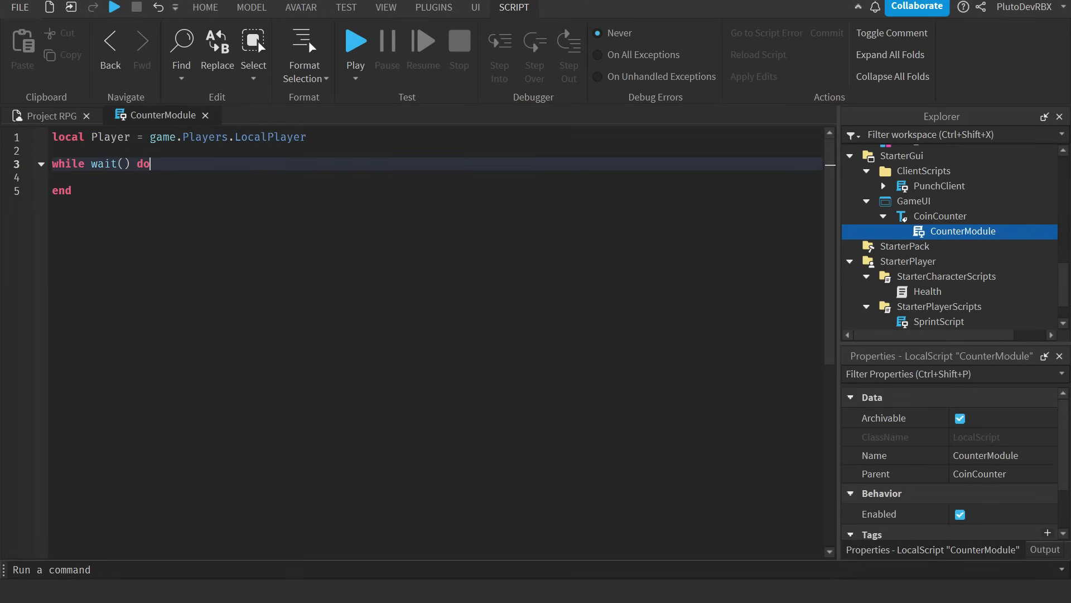
{"action": "key", "text": "Down"}
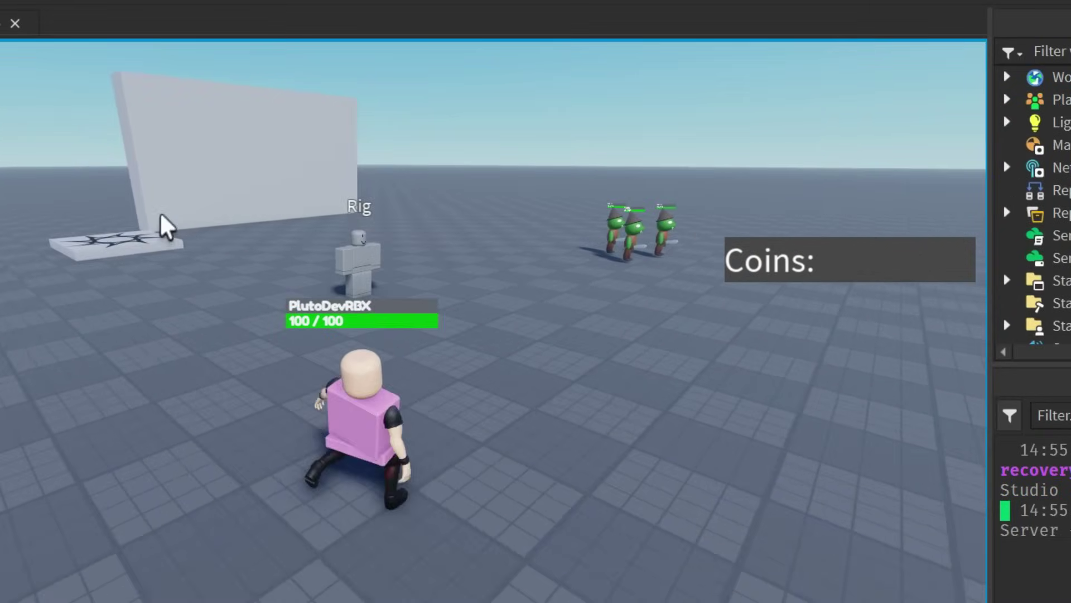
Step: Attack the first goblin in the playtest until it dies for a coin
{"action": "key", "text": "s"}
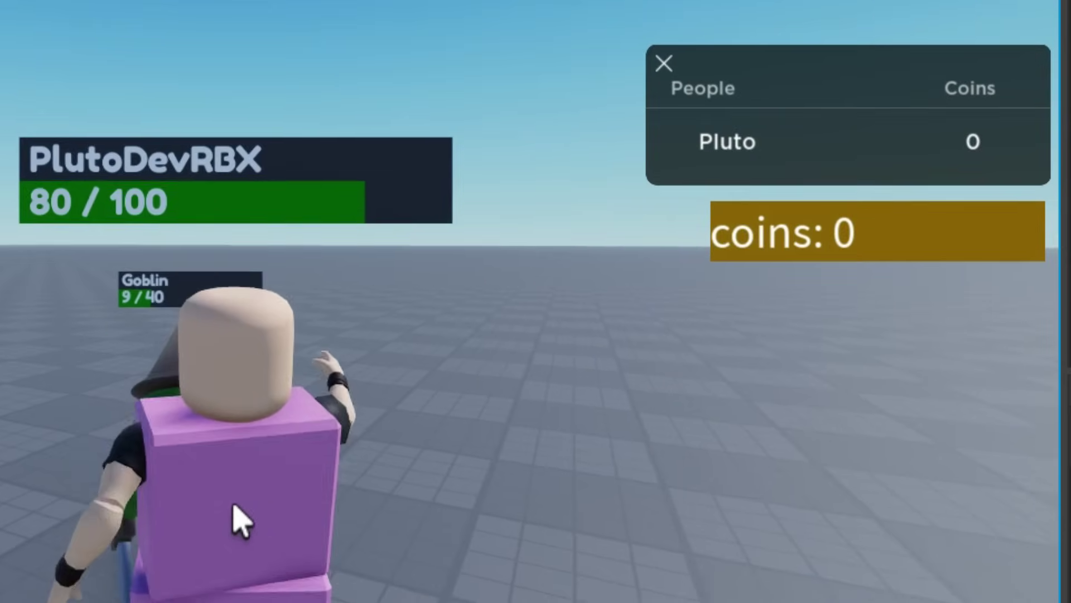
{"action": "left_click", "coordinate": [441, 402]}
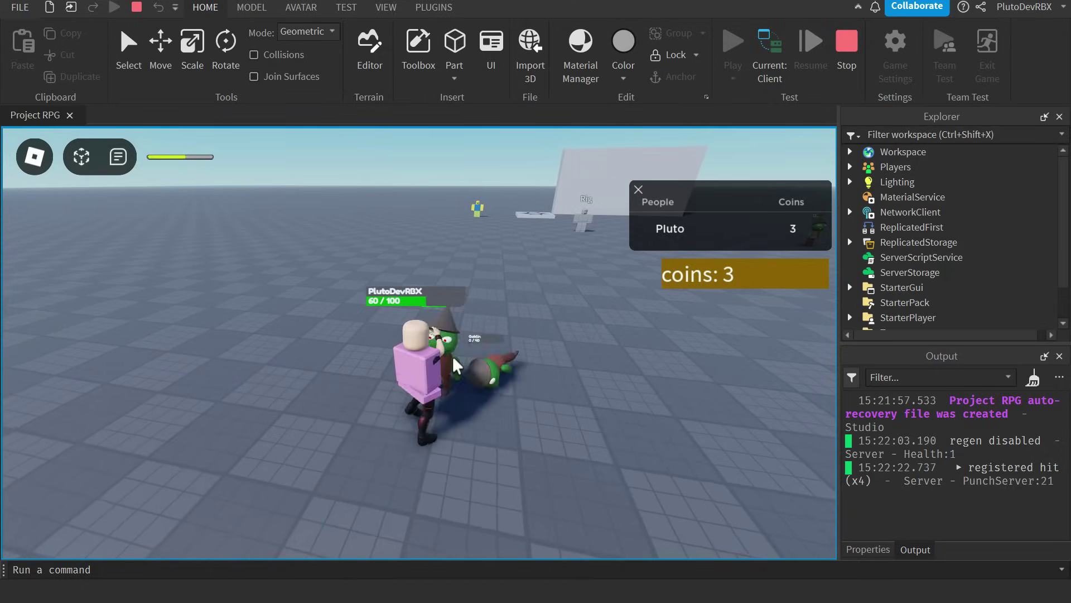
{"action": "key", "text": "w"}
{"action": "left_click", "coordinate": [462, 335]}
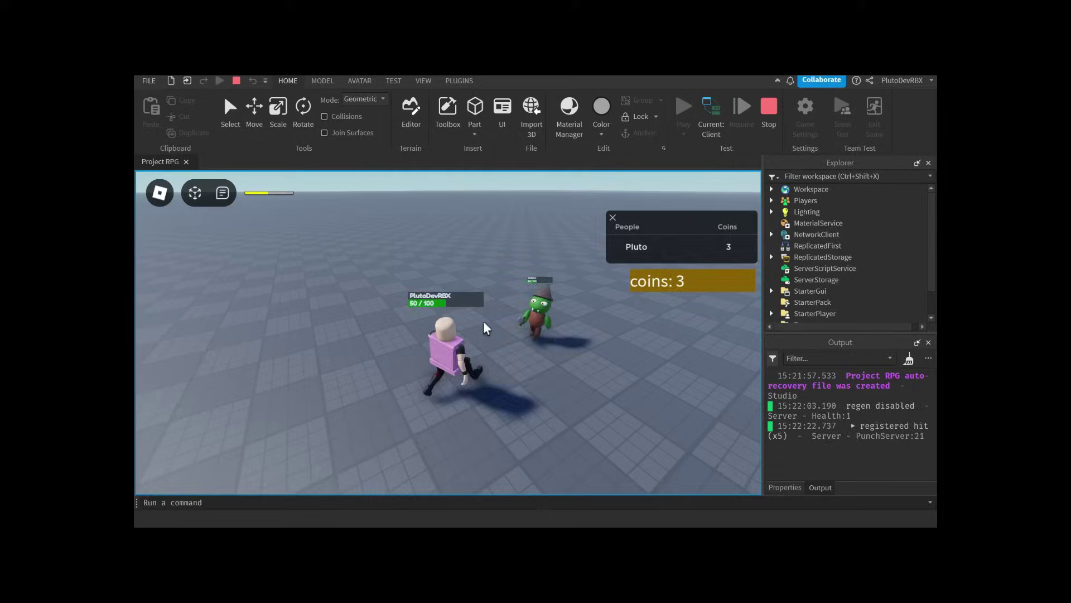
{"action": "left_click", "coordinate": [465, 329]}
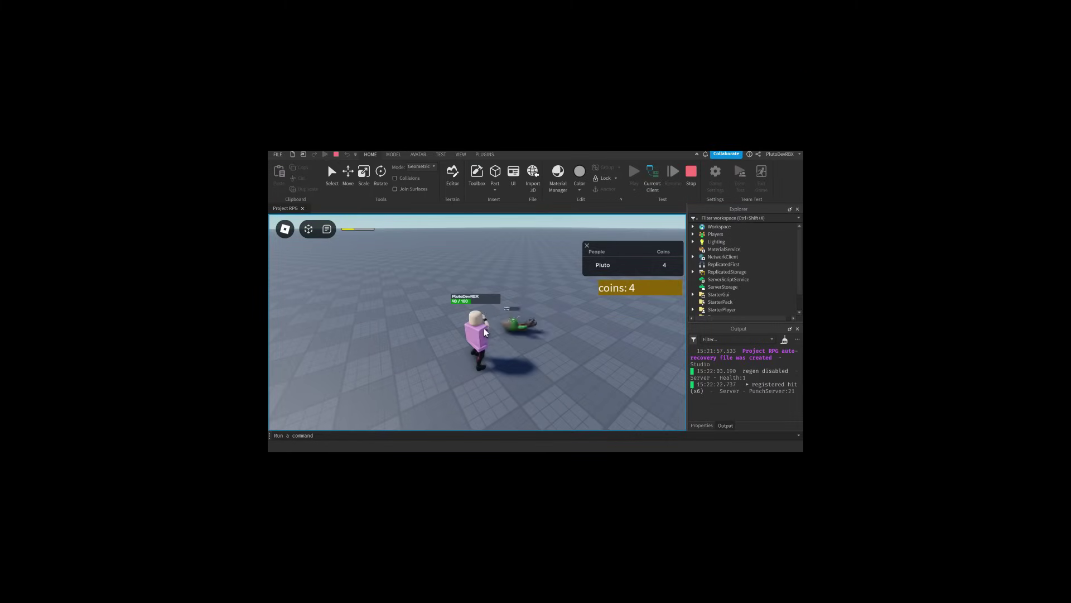
Step: Run to the next goblin and punch it until it dies
{"action": "key", "text": "w"}
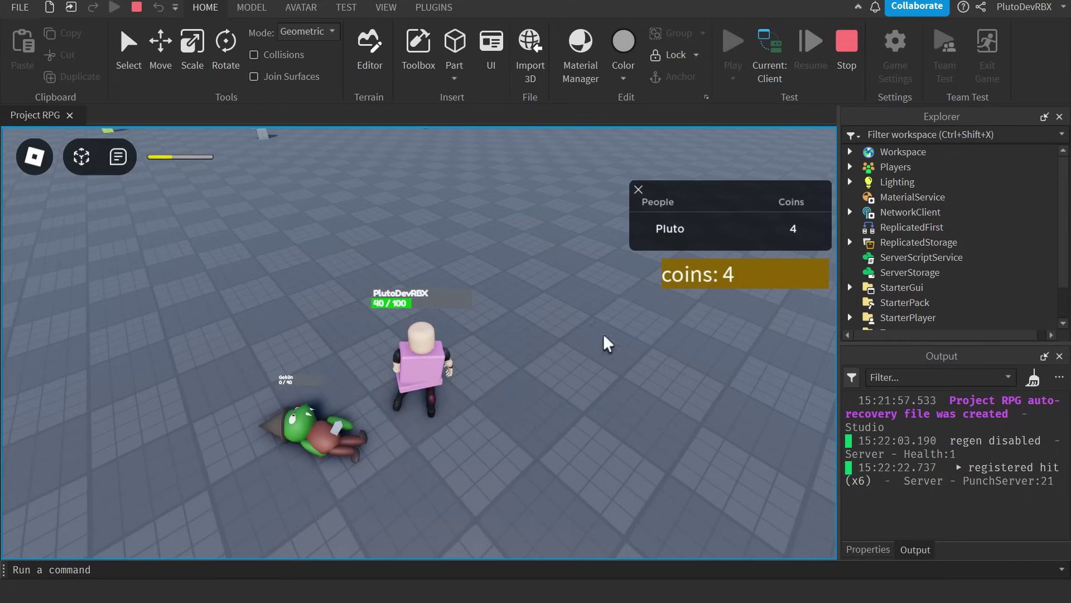
{"action": "key", "text": "w"}
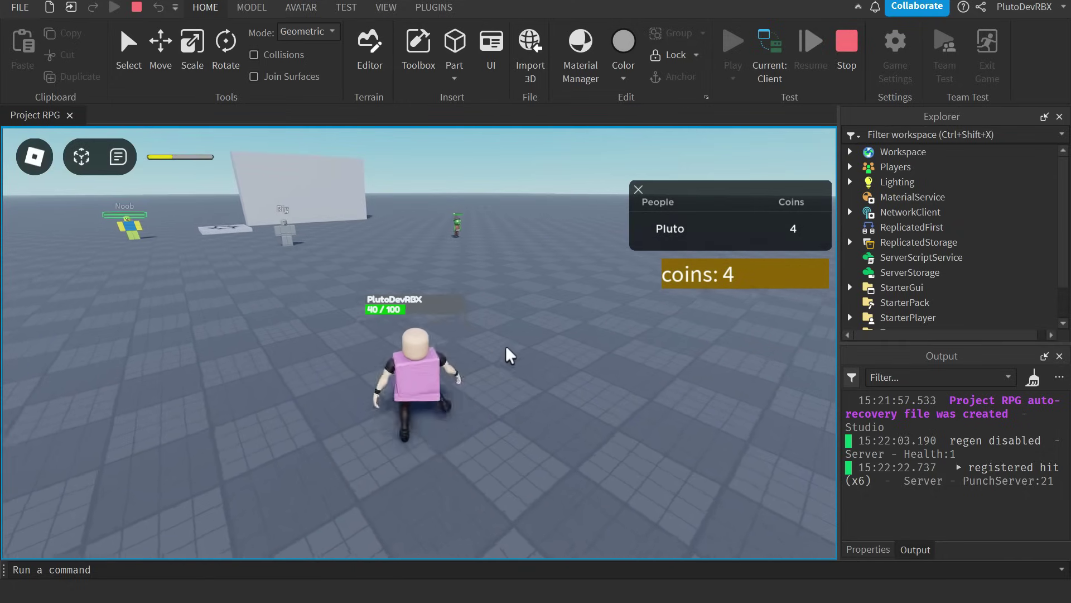
{"action": "key", "text": "w"}
{"action": "right_click_drag", "start_coordinate": [557, 349], "coordinate": [494, 350]}
{"action": "key", "text": "w"}
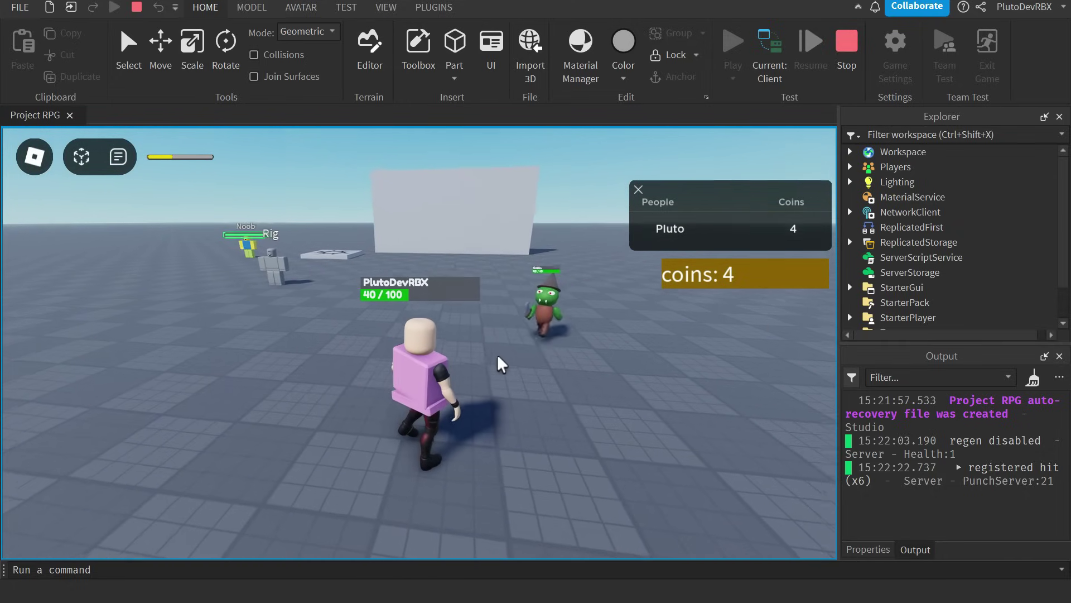
{"action": "left_click", "coordinate": [468, 368]}
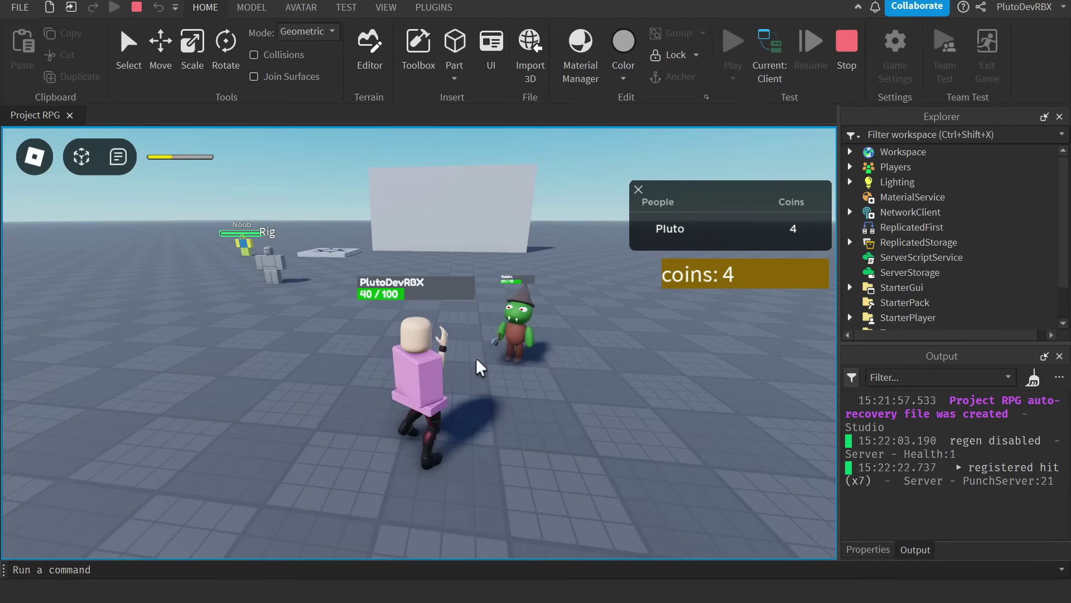
{"action": "left_click", "coordinate": [496, 362]}
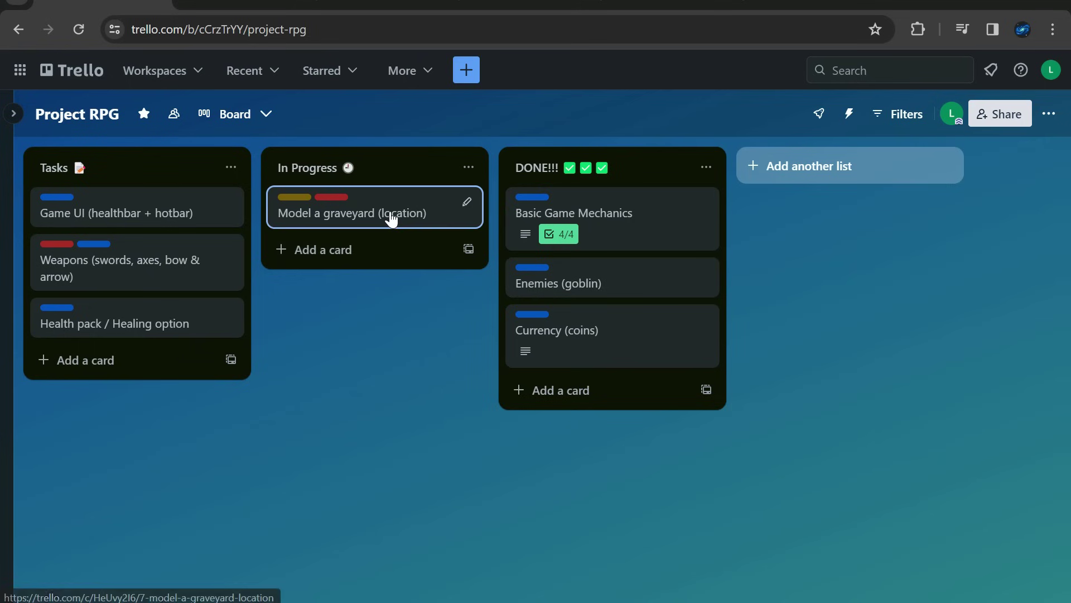
Step: Check the Model a graveyard card, then extrude the gravestone's top face twice and scale it
{"action": "left_click", "coordinate": [391, 219]}
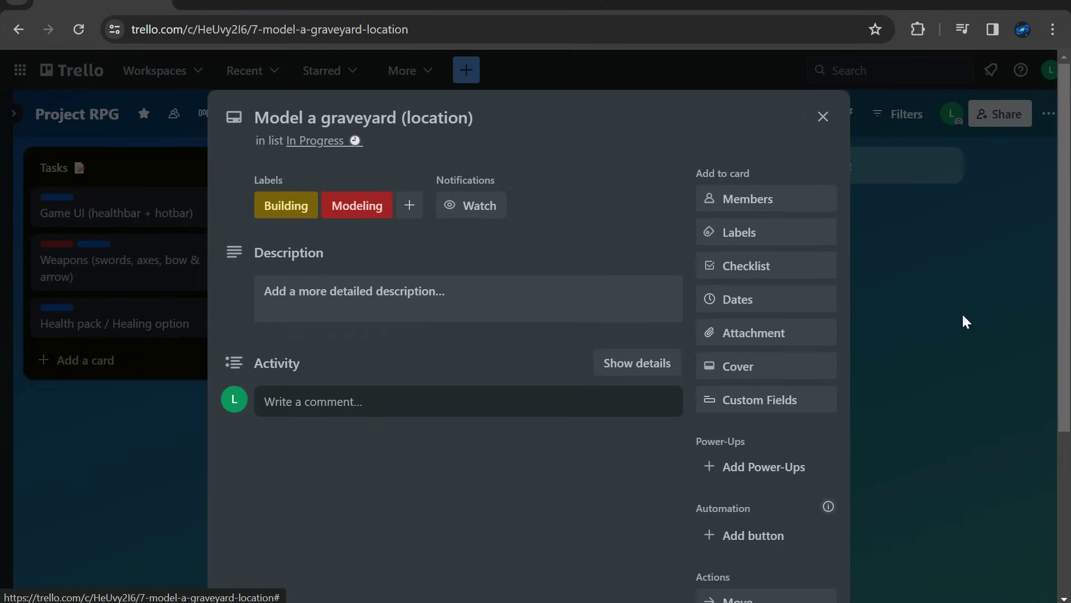
{"action": "left_click", "coordinate": [964, 318]}
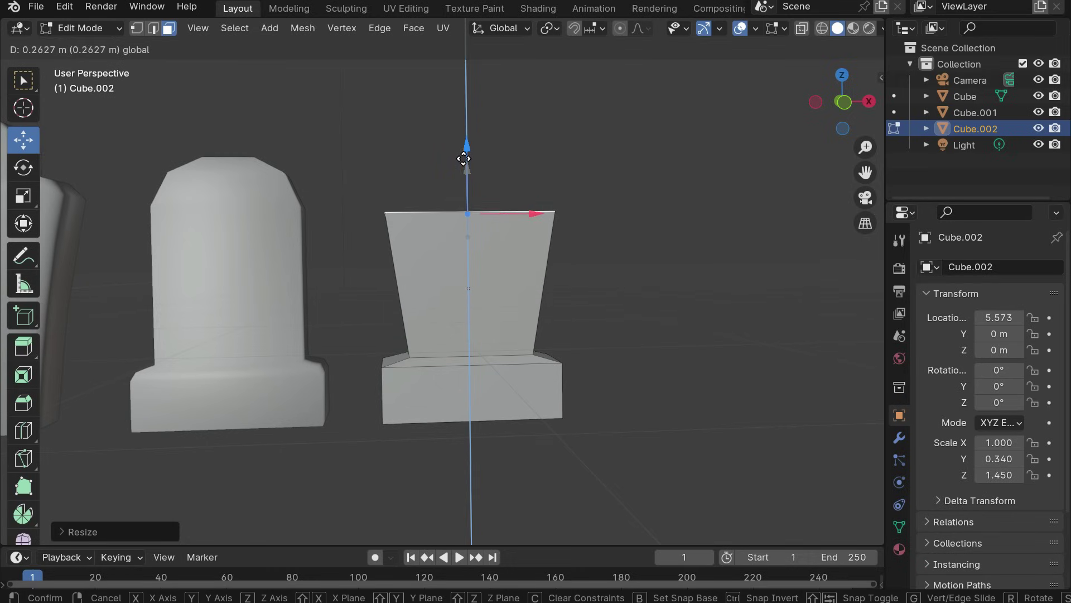
{"action": "left_click", "coordinate": [734, 277]}
{"action": "key", "text": "e"}
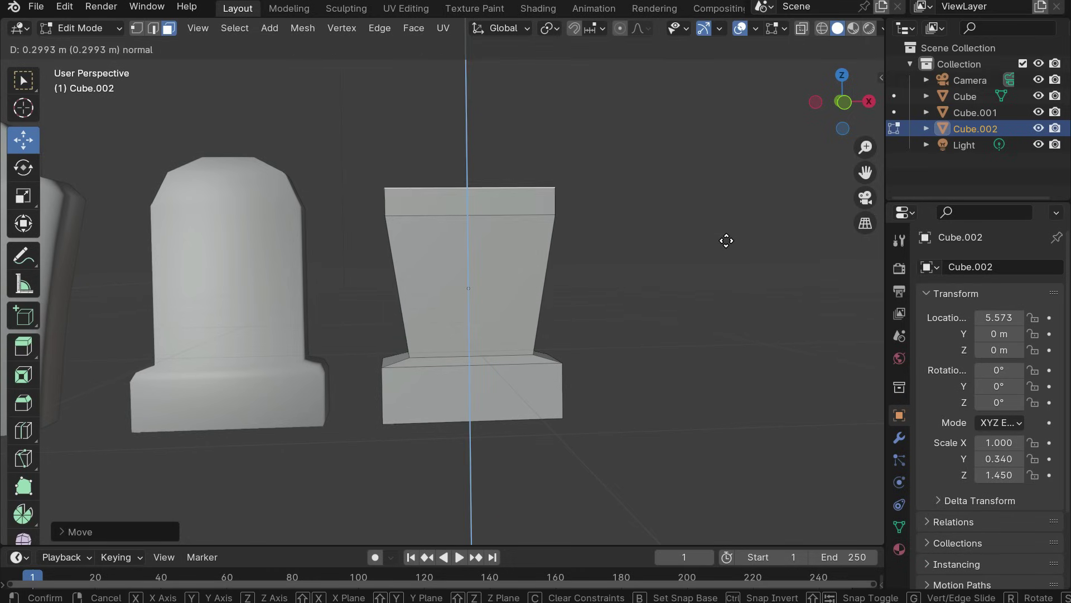
{"action": "left_click", "coordinate": [725, 239]}
{"action": "key", "text": "s"}
{"action": "left_click", "coordinate": [636, 223]}
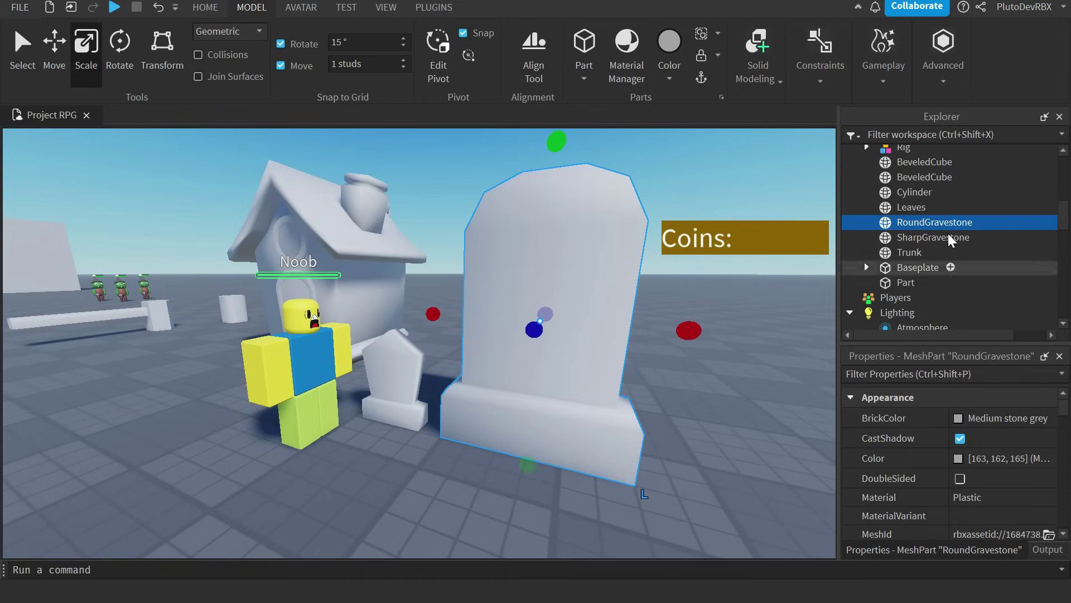
Step: Duplicate the RoundGravestone, search the Toolbox for textures, and set the door colour
{"action": "key", "text": "ctrl+d"}
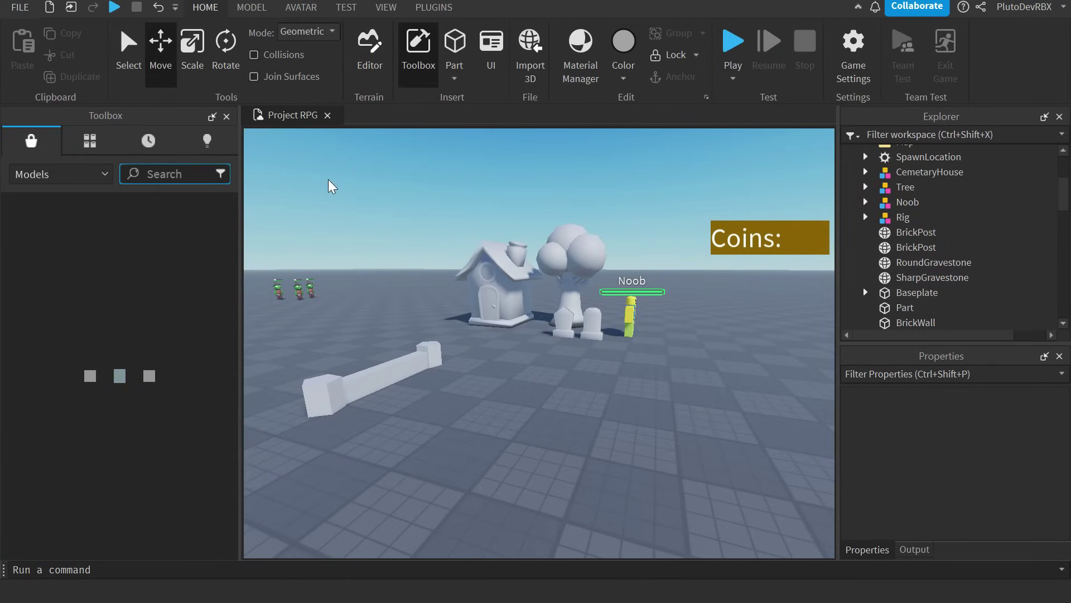
{"action": "type", "text": "texture"}
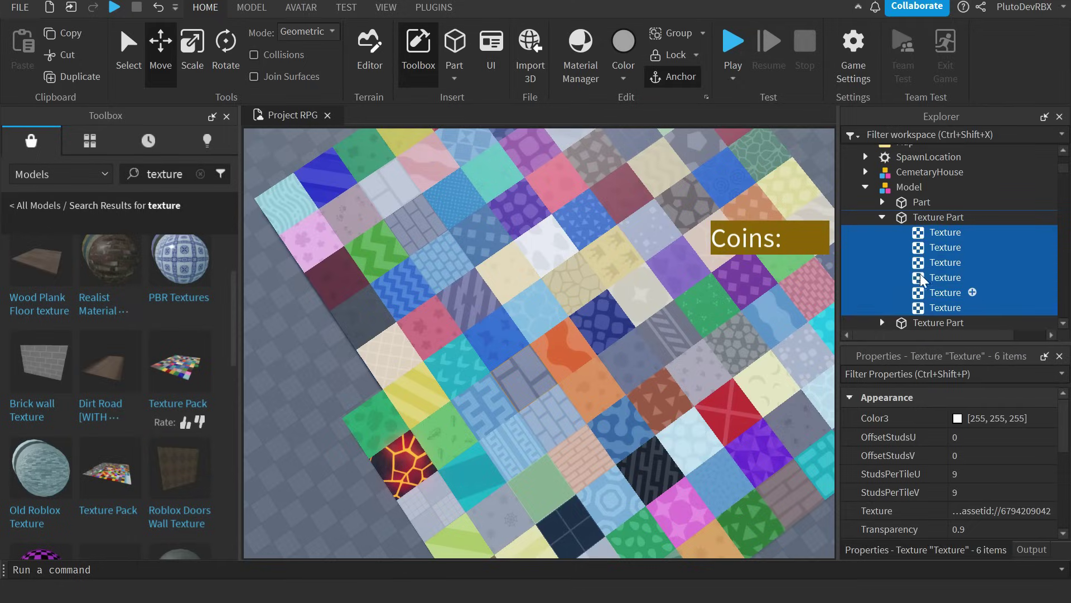
{"action": "right_click", "coordinate": [919, 273]}
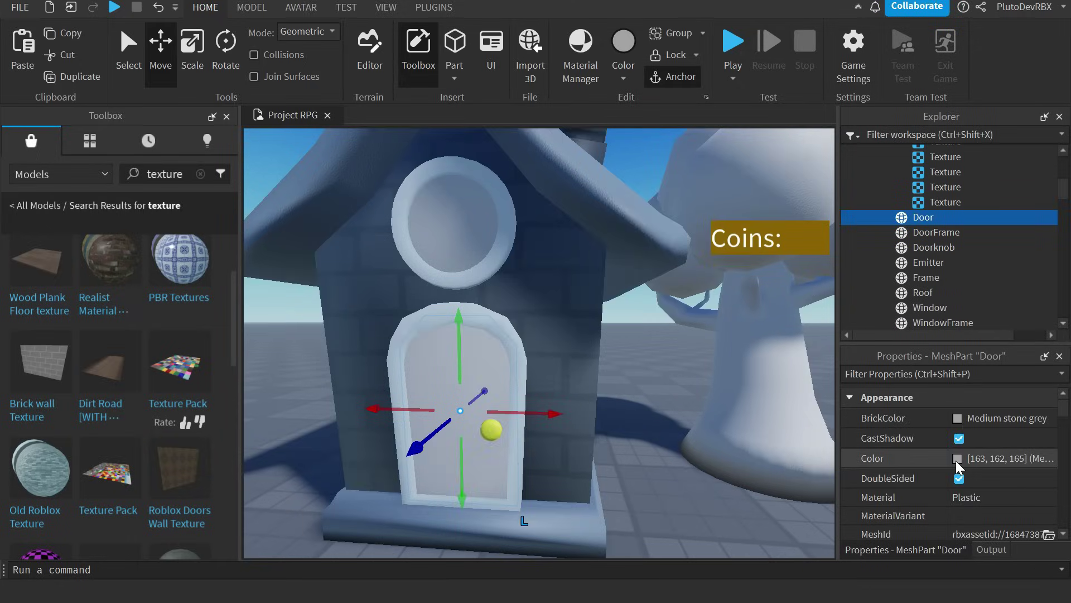
{"action": "left_click", "coordinate": [956, 460]}
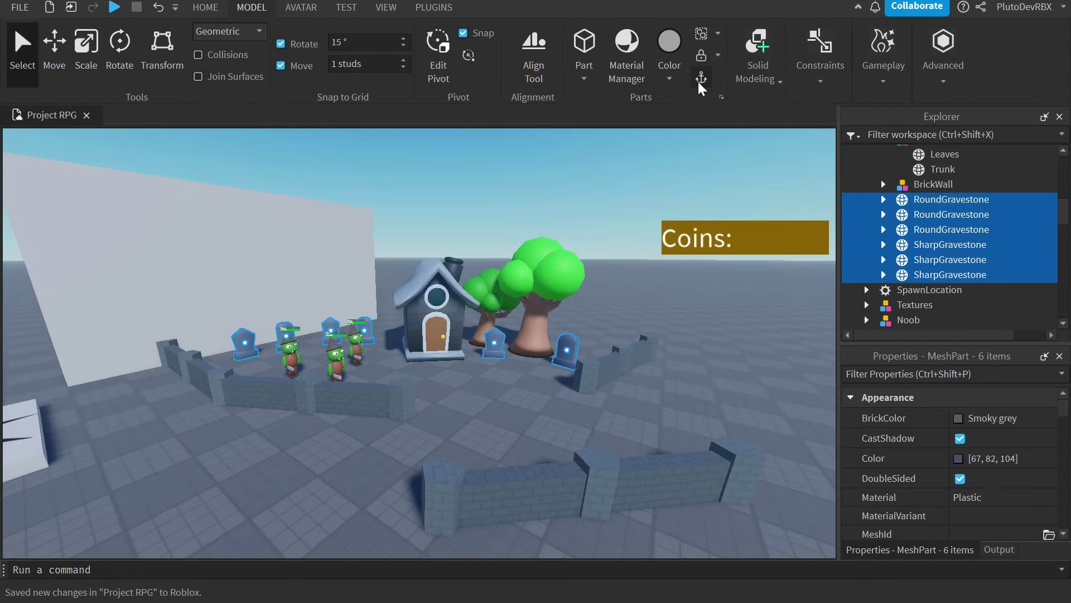
Step: Tidy the Explorer, selecting the BrickWall, MiniTree, Tree and front BrickWall models
{"action": "scroll", "coordinate": [931, 238], "scroll_direction": "up", "scroll_amount": 1}
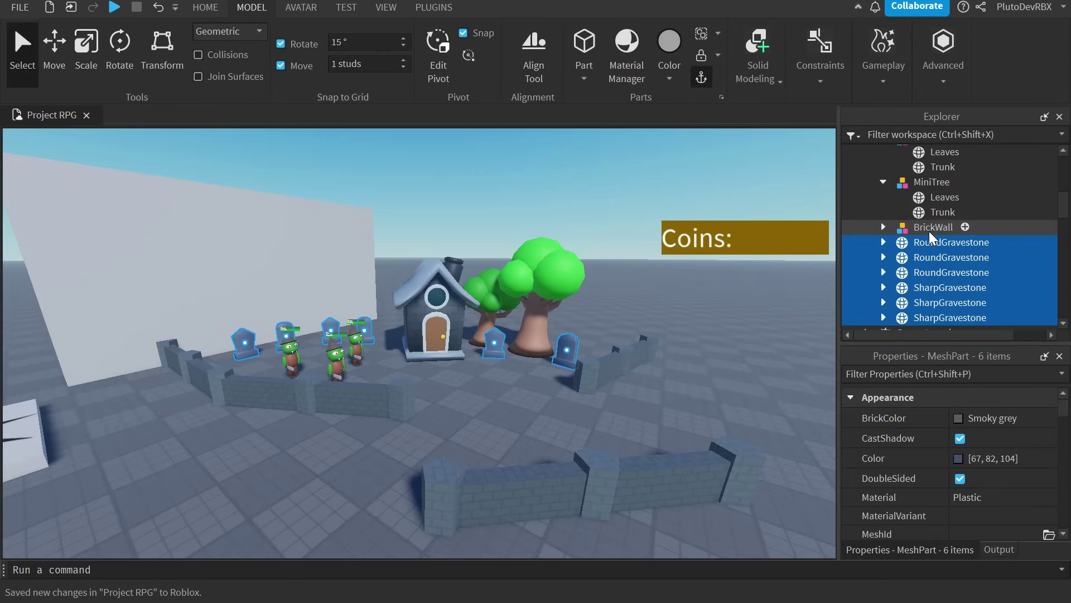
{"action": "left_click", "coordinate": [883, 227]}
{"action": "left_click", "coordinate": [884, 226]}
{"action": "left_click", "coordinate": [890, 227]}
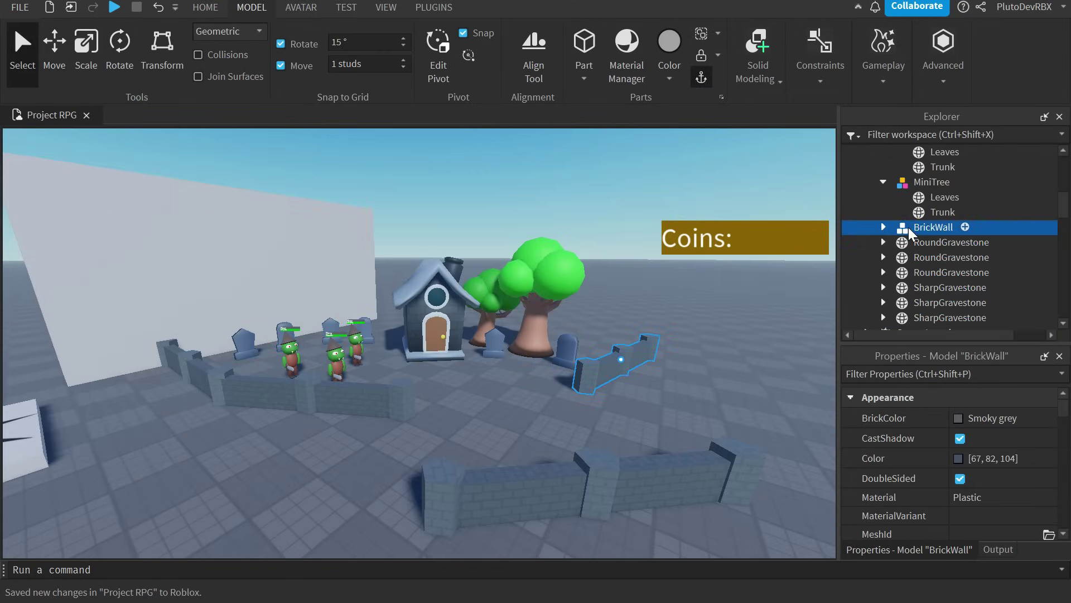
{"action": "left_click", "coordinate": [883, 182]}
{"action": "left_click", "coordinate": [905, 184]}
{"action": "scroll", "coordinate": [907, 193], "scroll_direction": "up", "scroll_amount": 2}
{"action": "left_click", "coordinate": [883, 221]}
{"action": "left_click", "coordinate": [923, 222]}
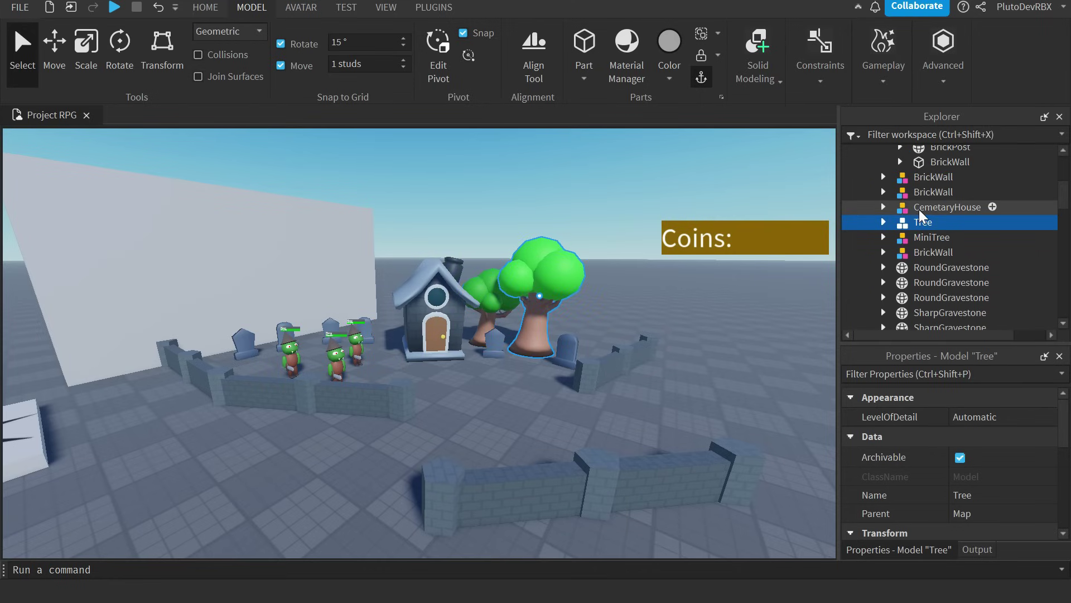
{"action": "left_click", "coordinate": [916, 193]}
{"action": "left_click", "coordinate": [932, 176]}
{"action": "scroll", "coordinate": [898, 234], "scroll_direction": "up", "scroll_amount": 4}
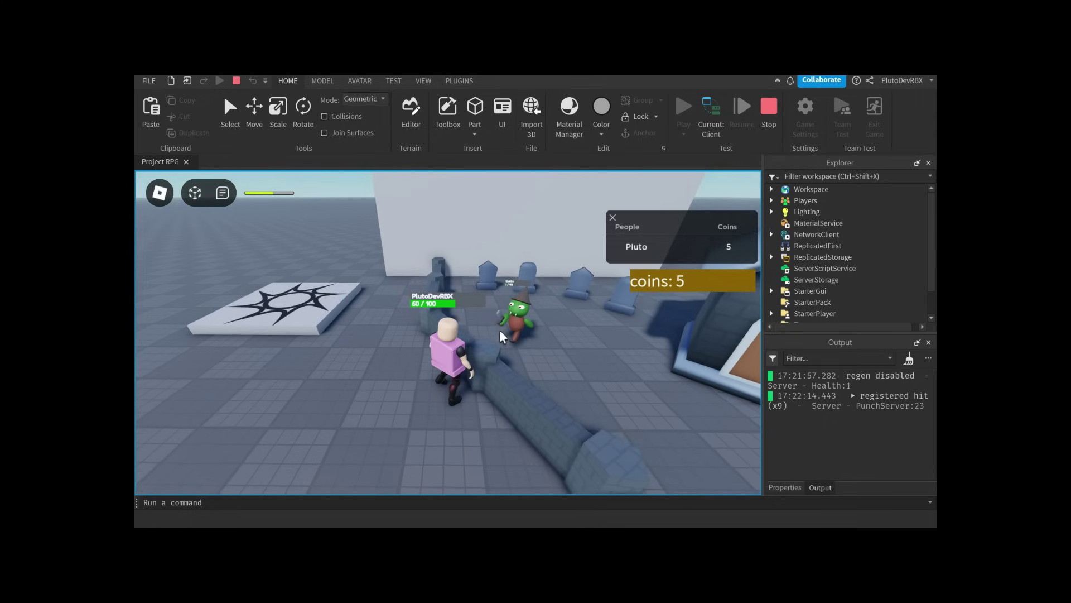
Step: After striking a goblin, select the Sword and load it into the Tool Grip Editor plugin
{"action": "left_click", "coordinate": [657, 258]}
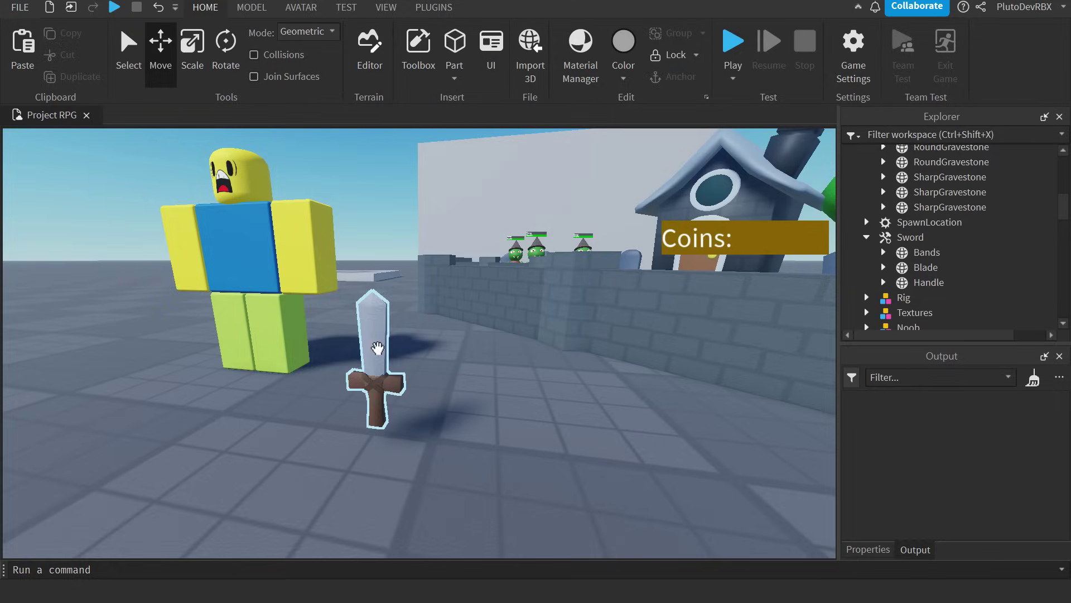
{"action": "left_click", "coordinate": [454, 354]}
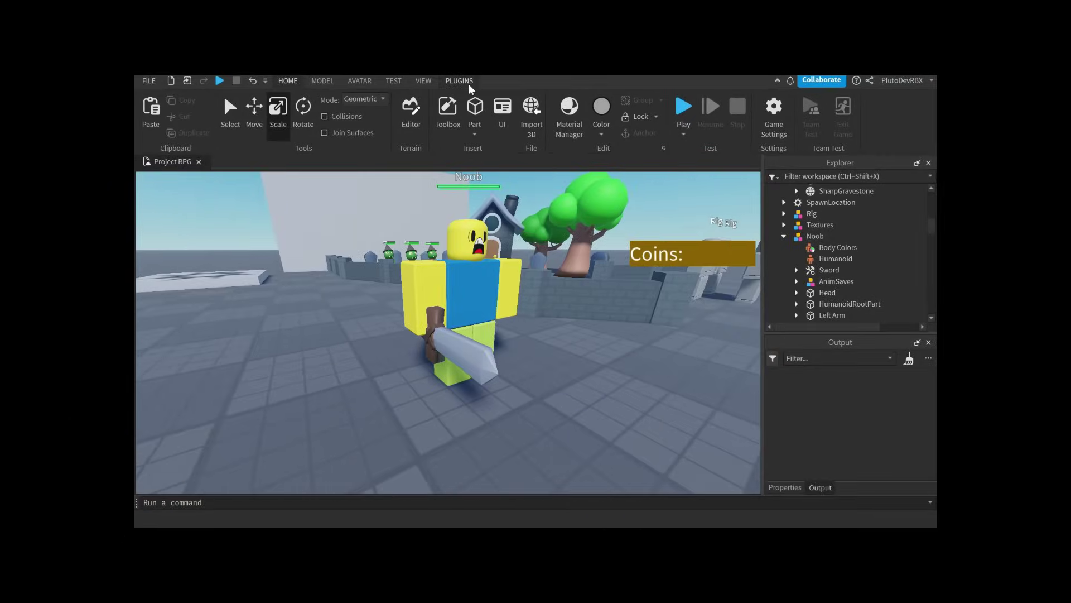
{"action": "left_click", "coordinate": [443, 36]}
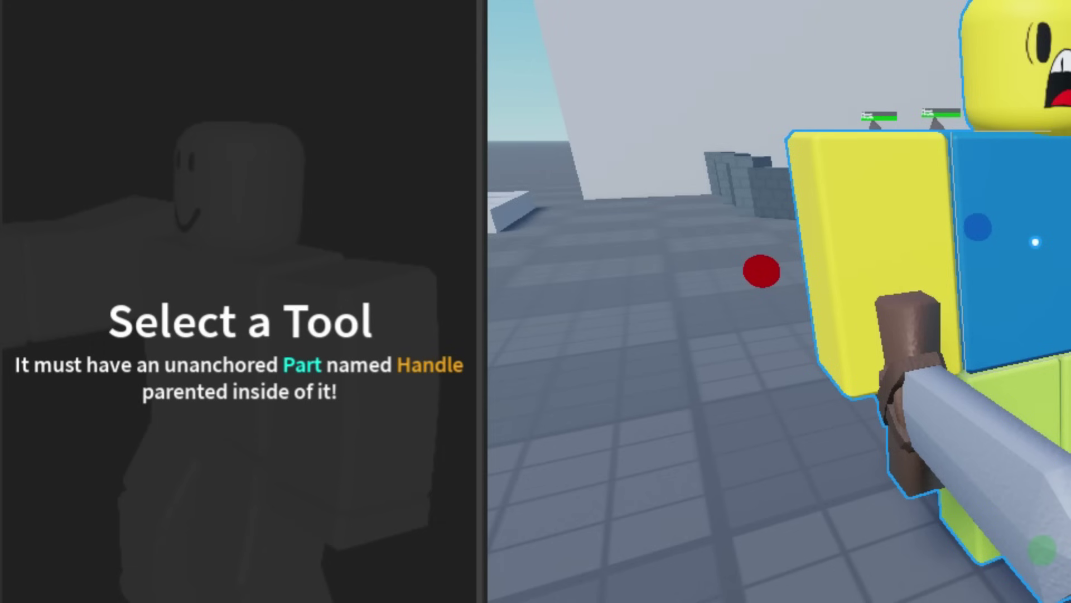
{"action": "left_click", "coordinate": [1065, 442]}
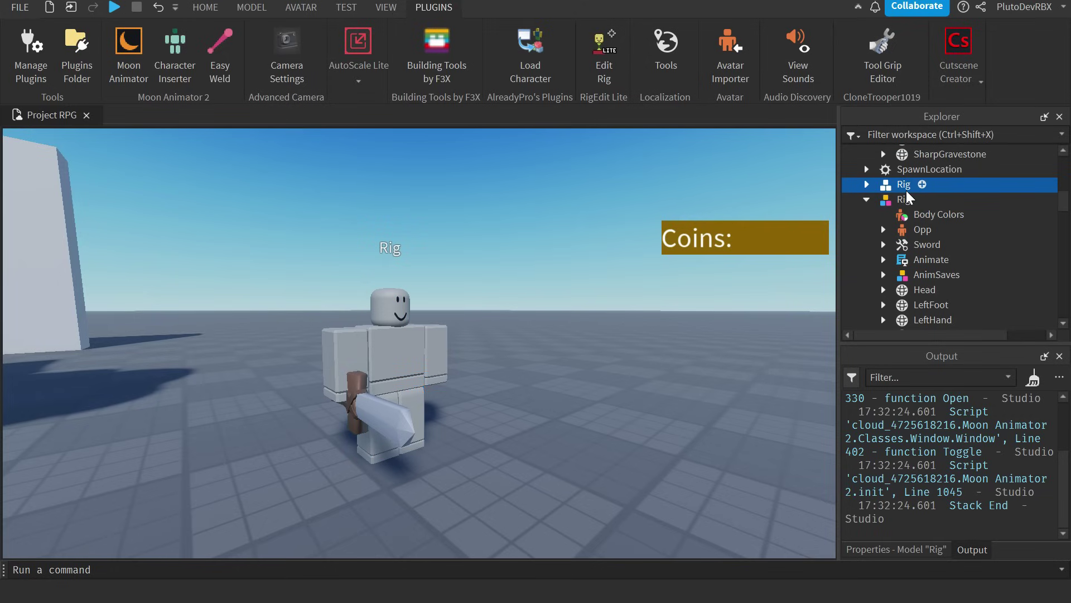
Step: Rename Rig to AnimRig, clear the Output, and move StarterSword into the Weapons folder
{"action": "key", "text": "F2"}
{"action": "type", "text": "AnimRig"}
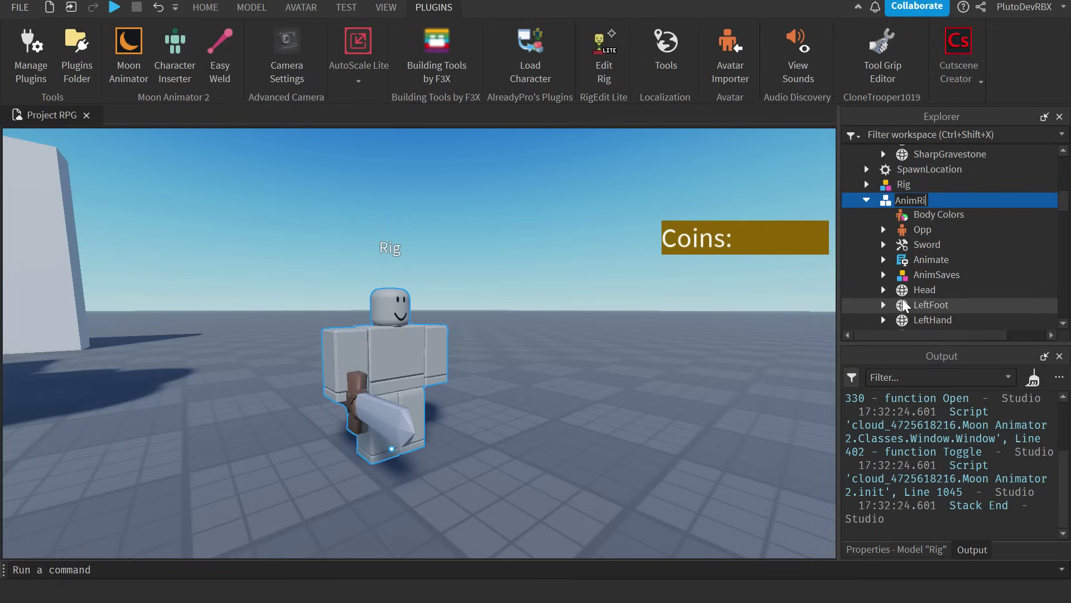
{"action": "key", "text": "Return"}
{"action": "left_click", "coordinate": [1033, 377]}
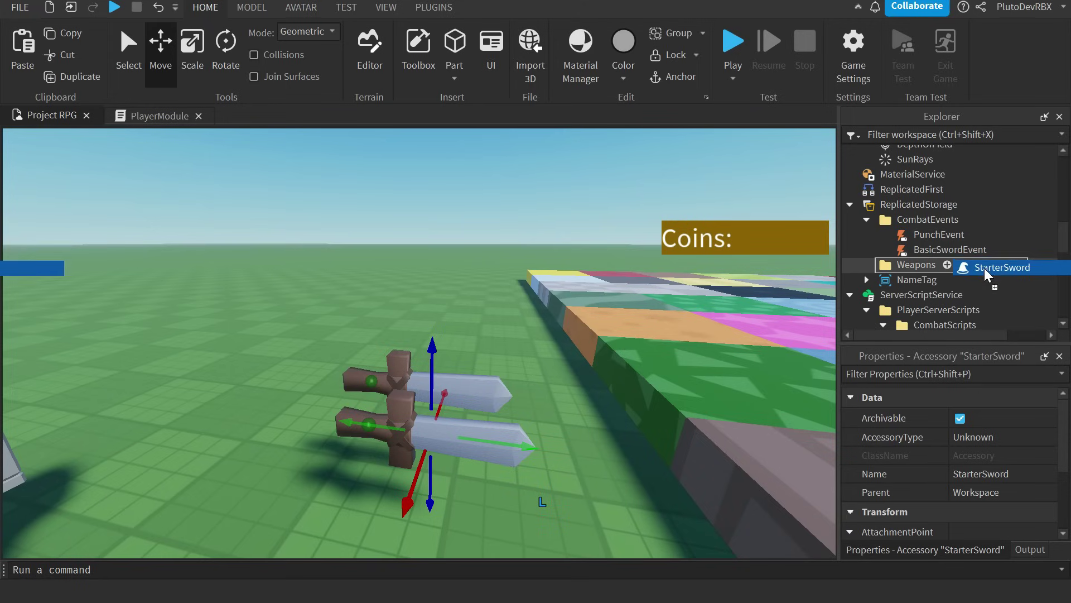
{"action": "left_click_drag", "start_coordinate": [984, 268], "coordinate": [982, 265]}
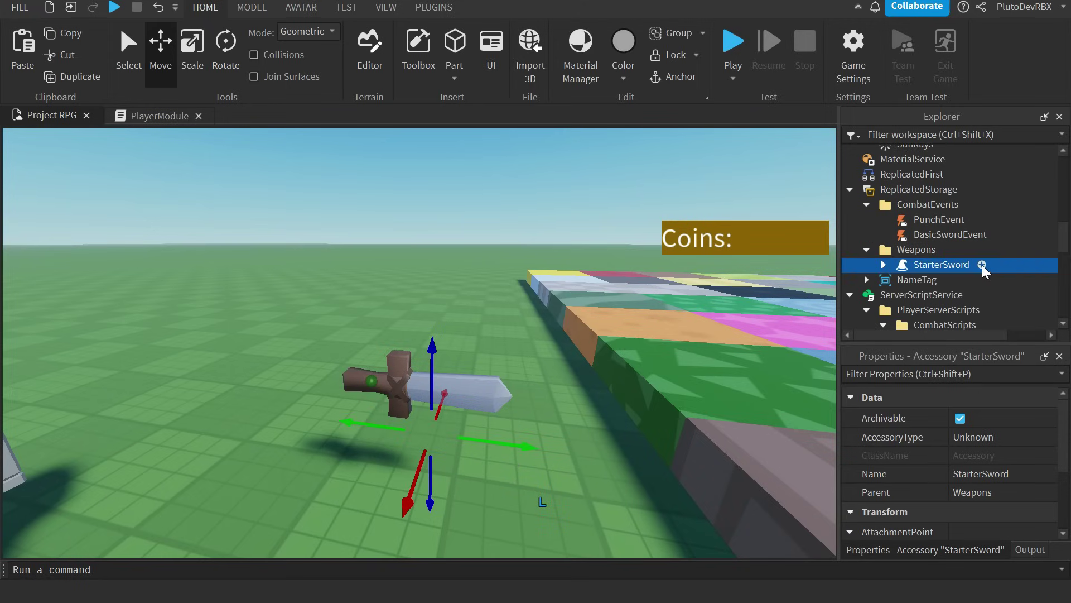
{"action": "left_click", "coordinate": [906, 249]}
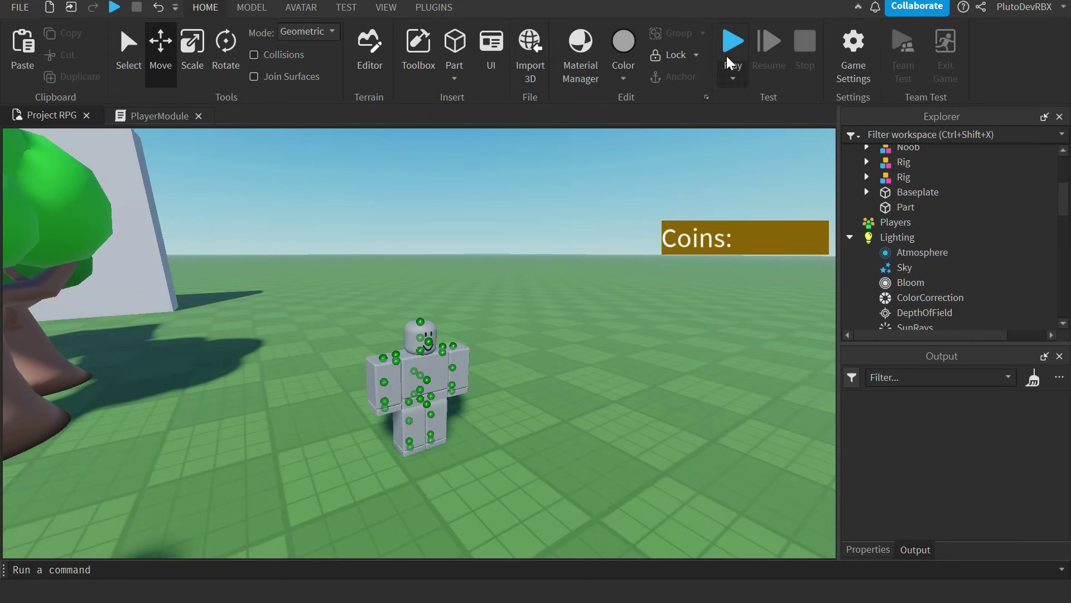
Step: Play-test the game, framing the sword and expanding StarterSword while walking around
{"action": "left_click", "coordinate": [733, 42]}
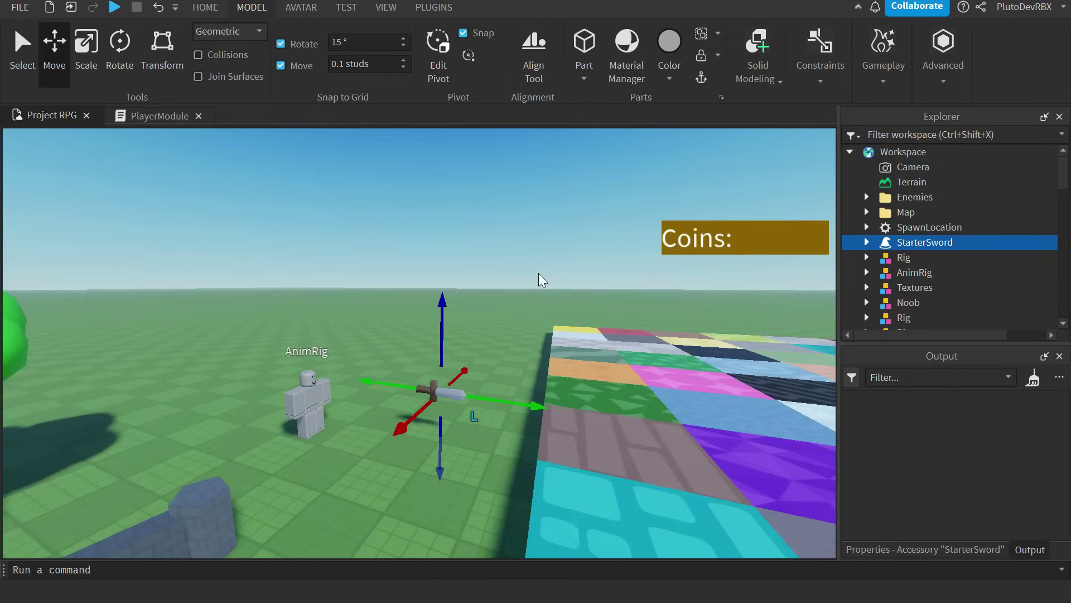
{"action": "key", "text": "f"}
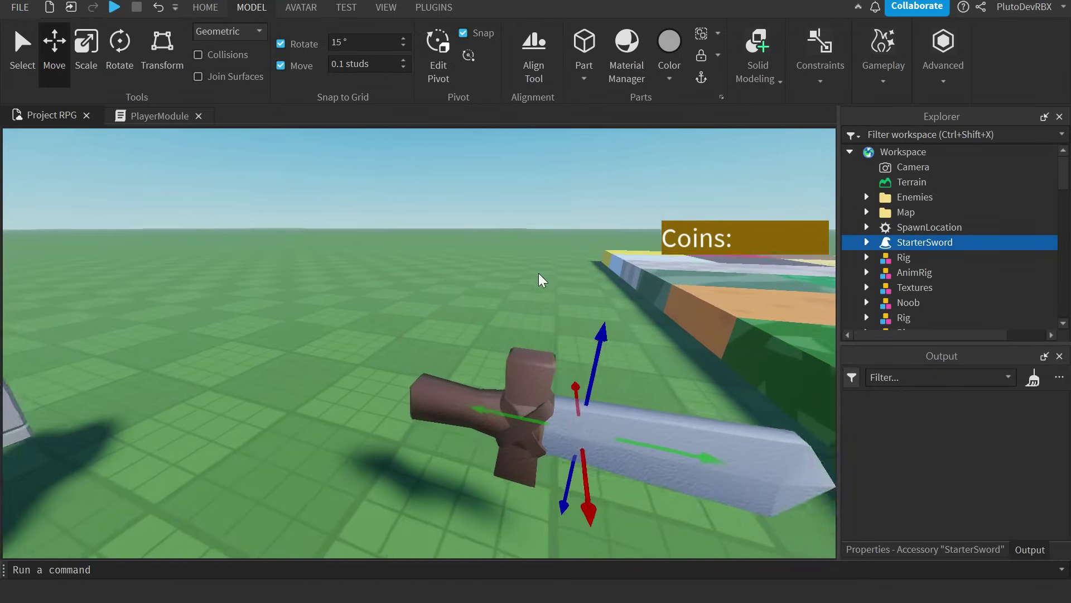
{"action": "scroll", "coordinate": [540, 279], "scroll_direction": "down", "scroll_amount": 5}
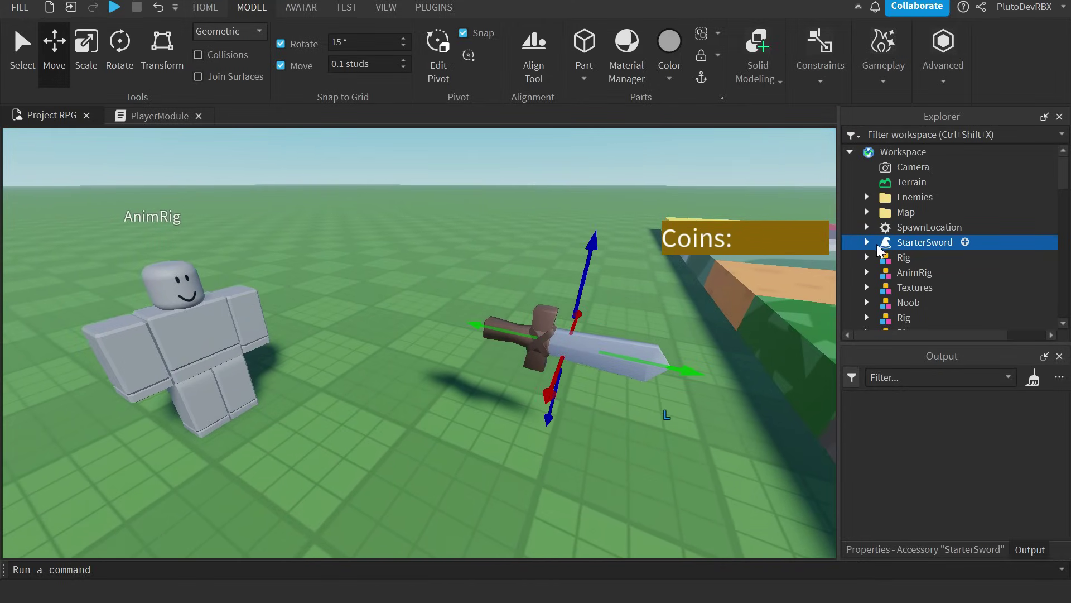
{"action": "left_click", "coordinate": [867, 241]}
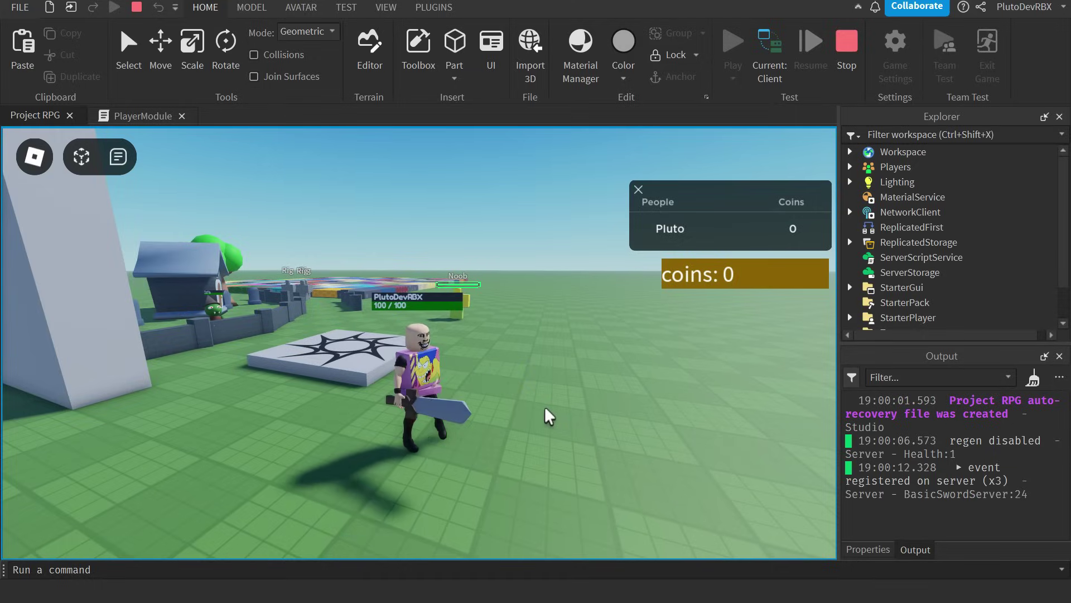
{"action": "key", "text": "w"}
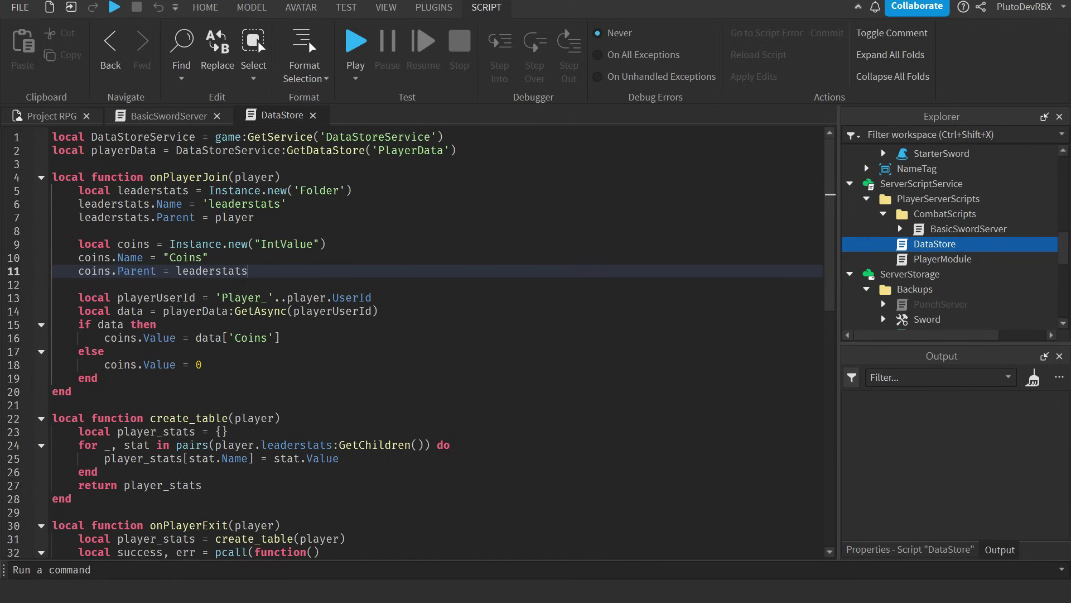
Step: Add a Save() line in DataStore, change AttackEvent to SwordAttackEvent, and strike the goblin
{"action": "key", "text": "Return"}
{"action": "key", "text": "Return"}
{"action": "type", "text": "Save()"}
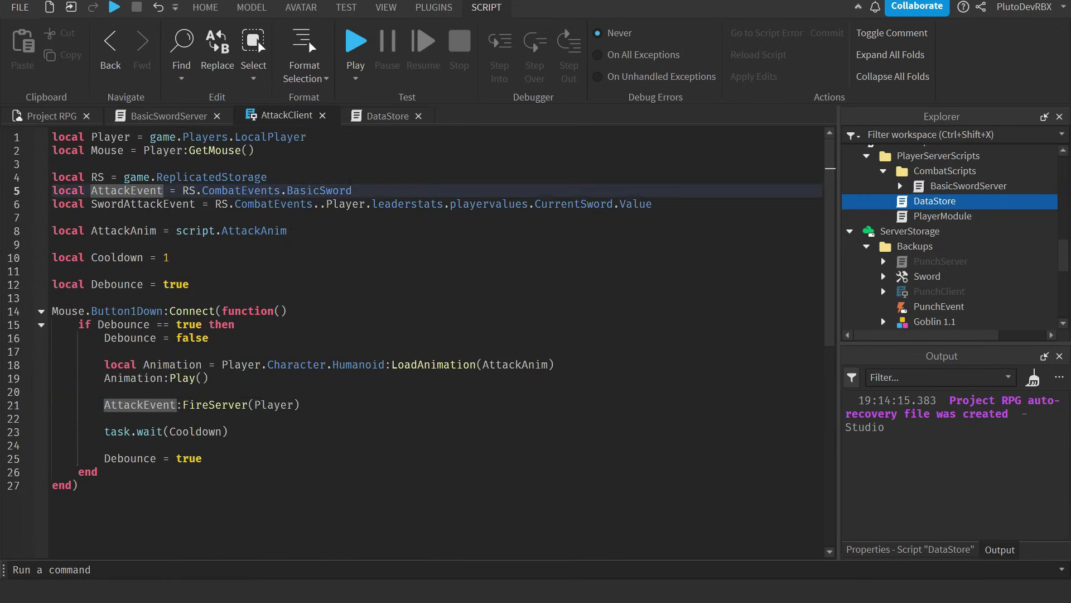
{"action": "double_click", "coordinate": [140, 405]}
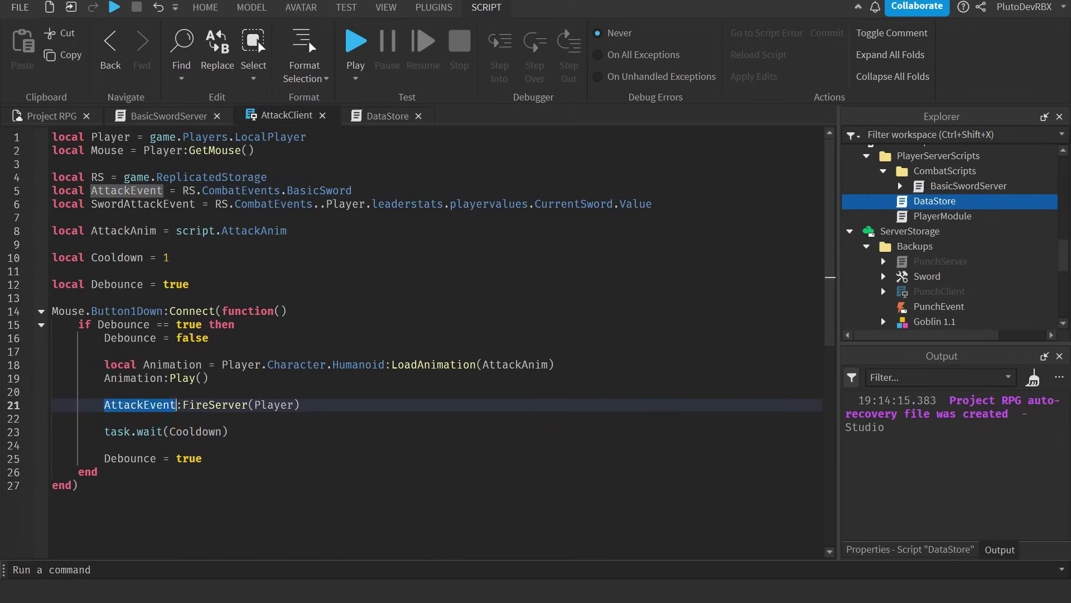
{"action": "type", "text": "Sw"}
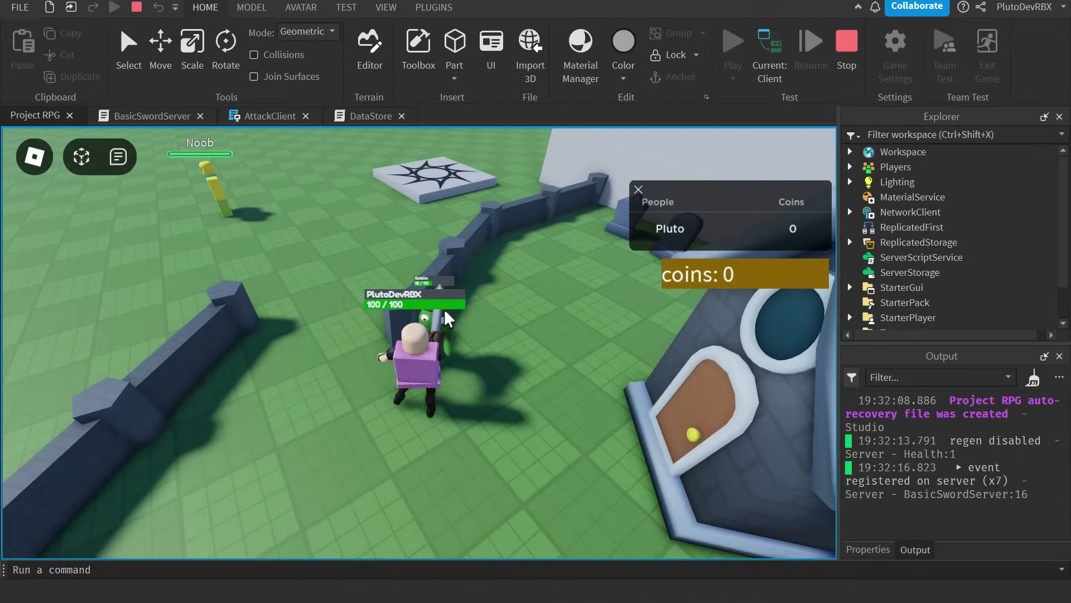
{"action": "left_click", "coordinate": [444, 310]}
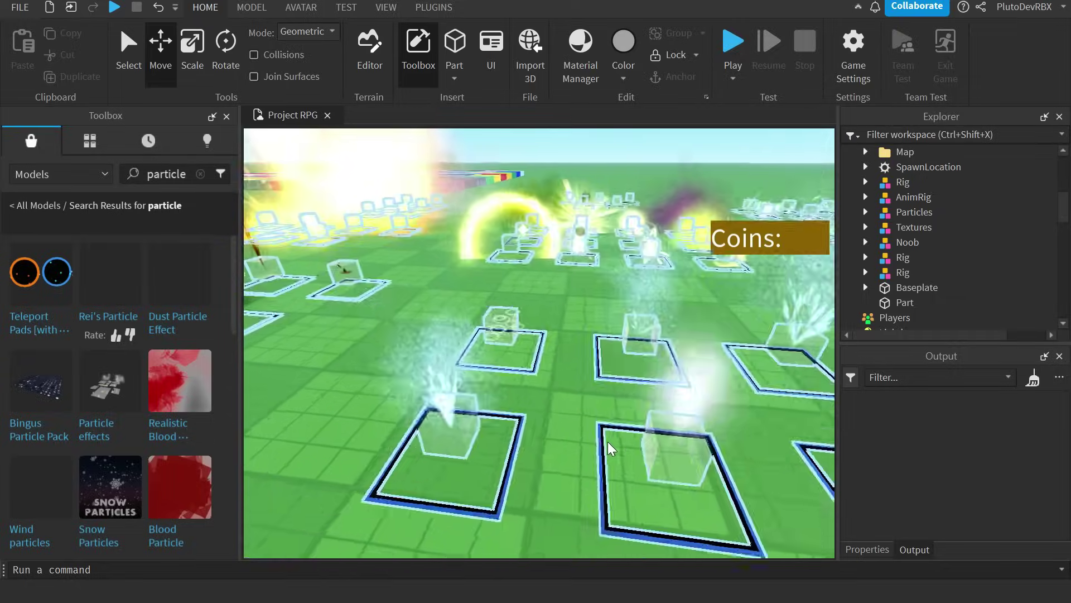
Step: Swing the sword at the goblin, select its CoinParticle emitter, then strike again to test the coin effect
{"action": "scroll", "coordinate": [608, 441], "scroll_direction": "up", "scroll_amount": 3}
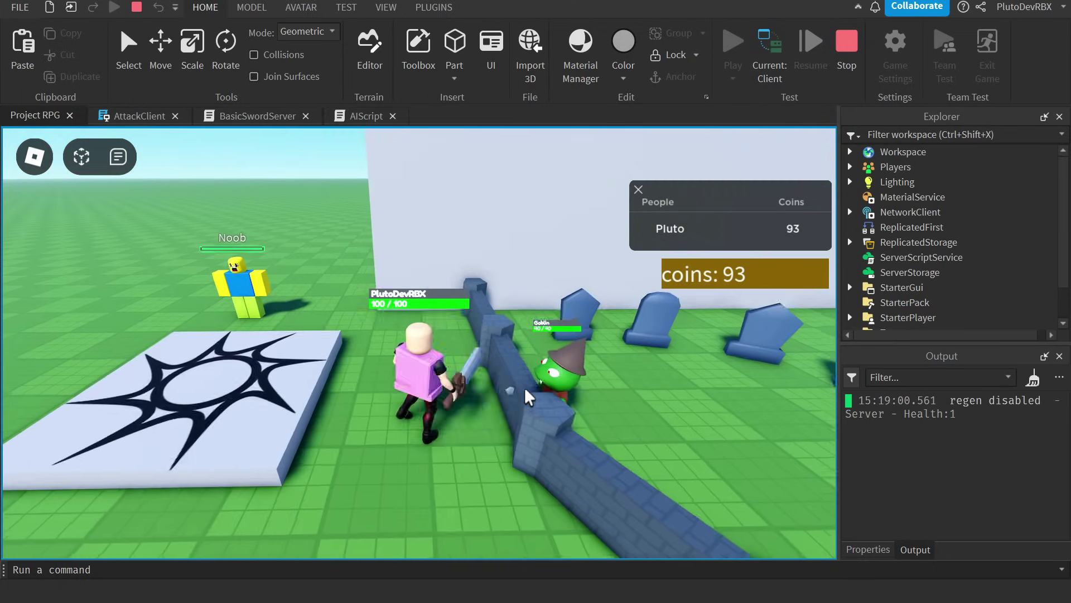
{"action": "left_click", "coordinate": [526, 396]}
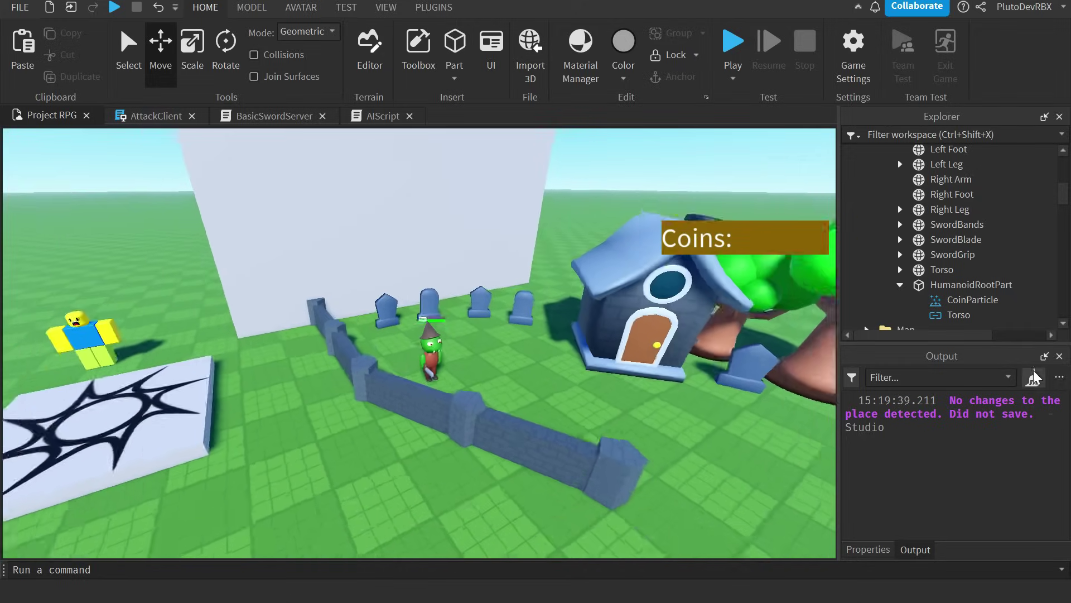
{"action": "left_click", "coordinate": [1034, 378]}
{"action": "left_click", "coordinate": [972, 299]}
{"action": "key", "text": "f"}
{"action": "scroll", "coordinate": [952, 463], "scroll_direction": "down", "scroll_amount": 3}
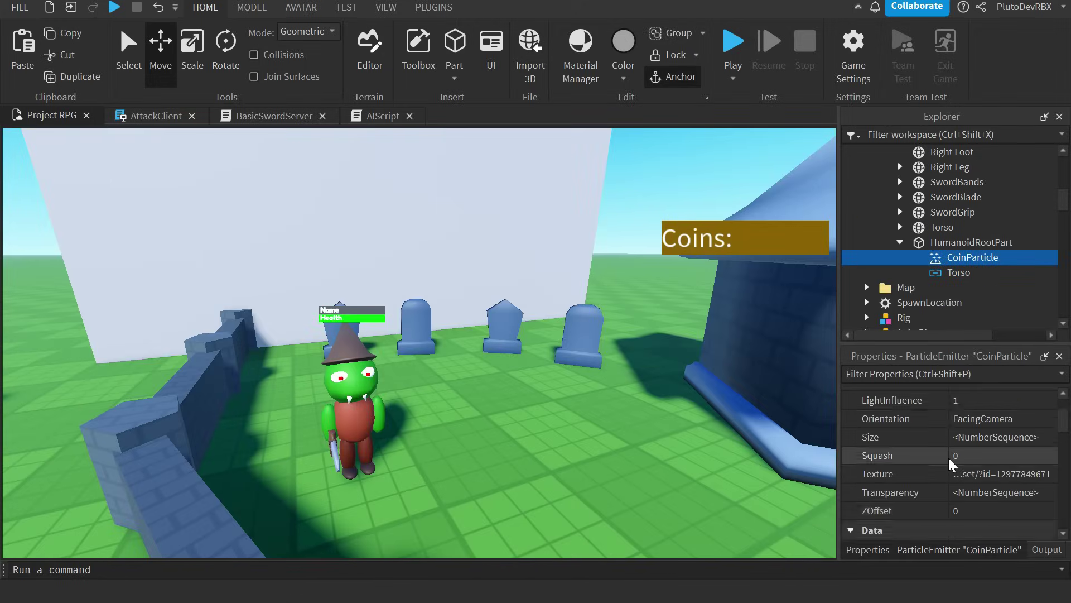
{"action": "scroll", "coordinate": [993, 477], "scroll_direction": "down", "scroll_amount": 2}
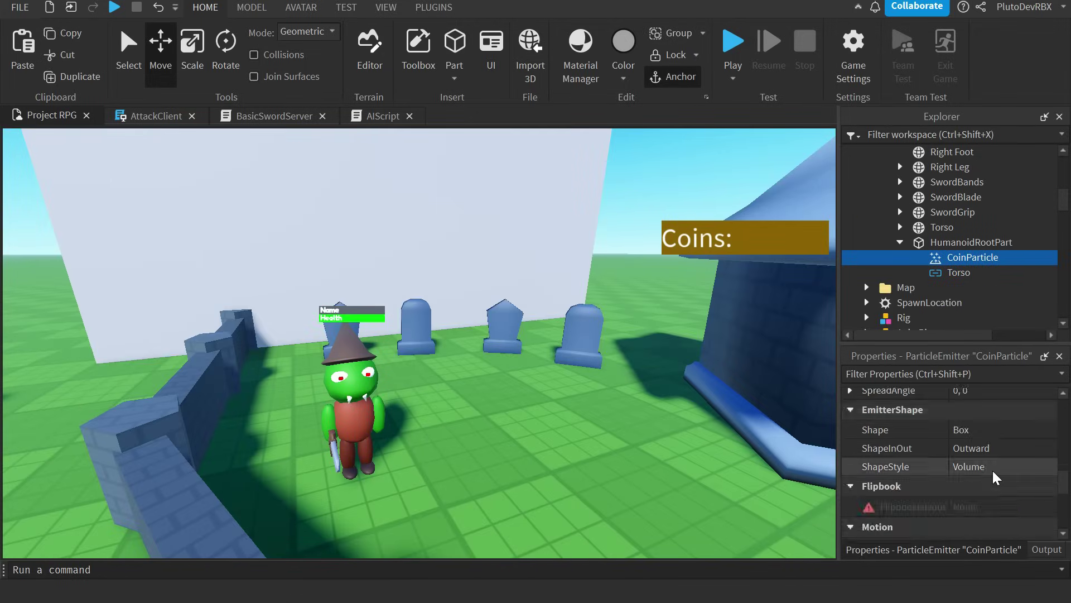
{"action": "scroll", "coordinate": [993, 478], "scroll_direction": "up", "scroll_amount": 4}
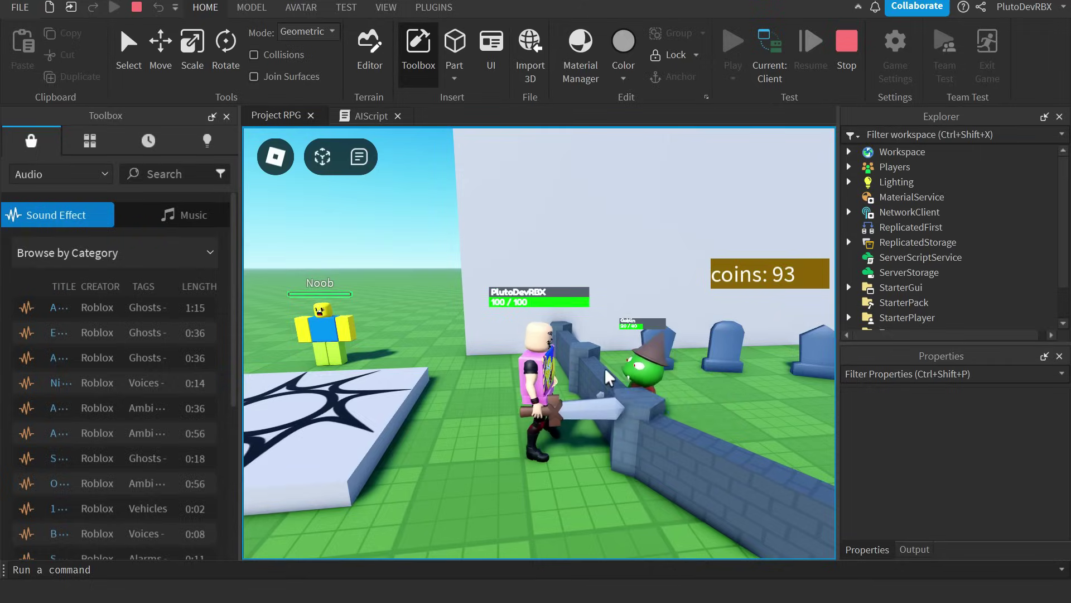
{"action": "left_click", "coordinate": [608, 385]}
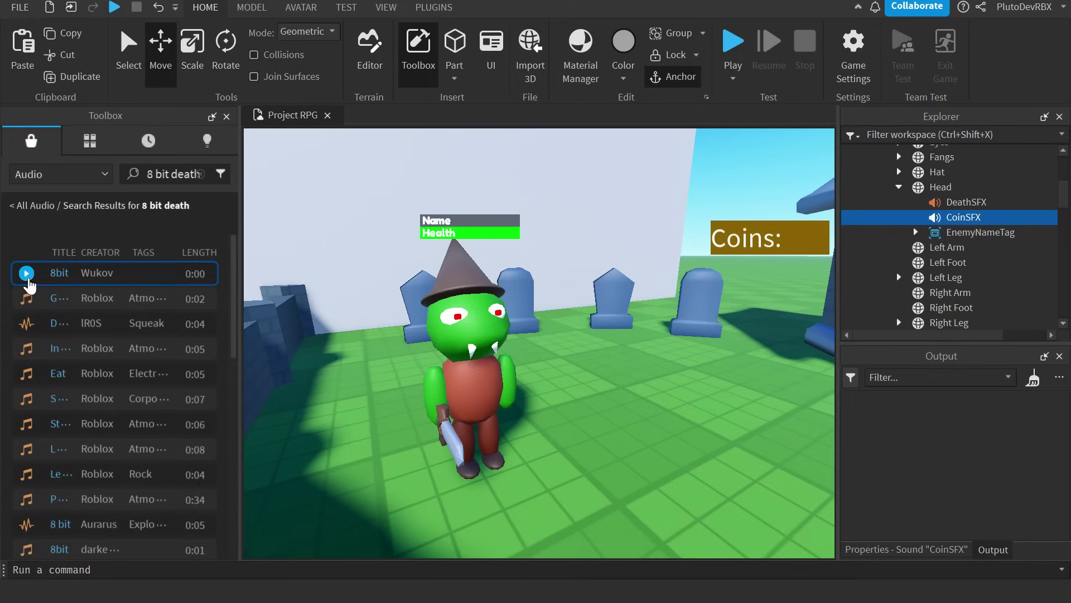
Step: Preview the first 8-bit death sound results, including the squeak, Eat and Alternate losing sting sounds
{"action": "left_click", "coordinate": [28, 278]}
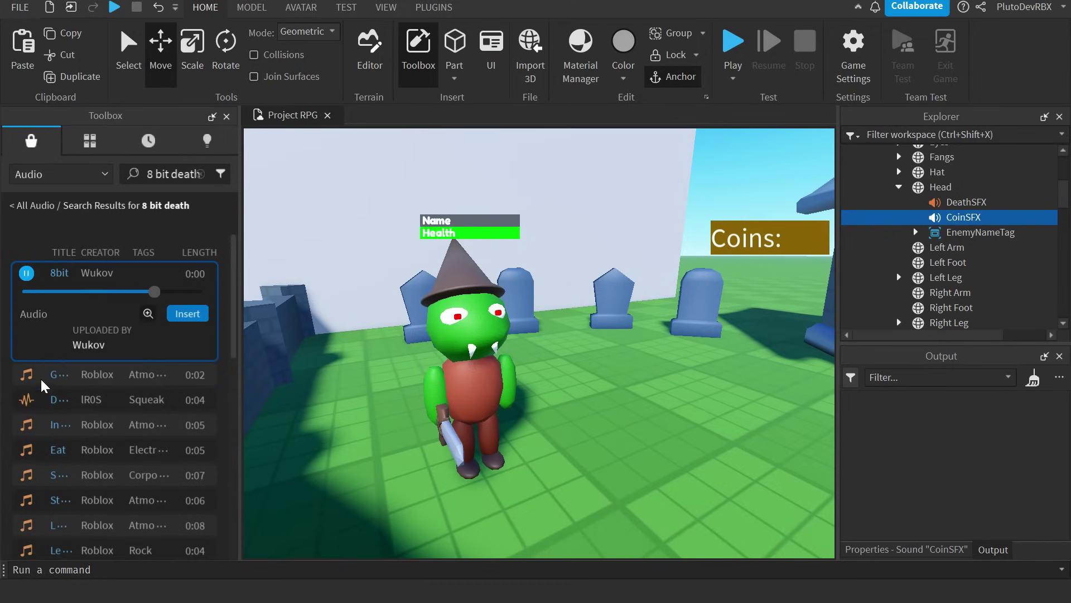
{"action": "left_click", "coordinate": [26, 375]}
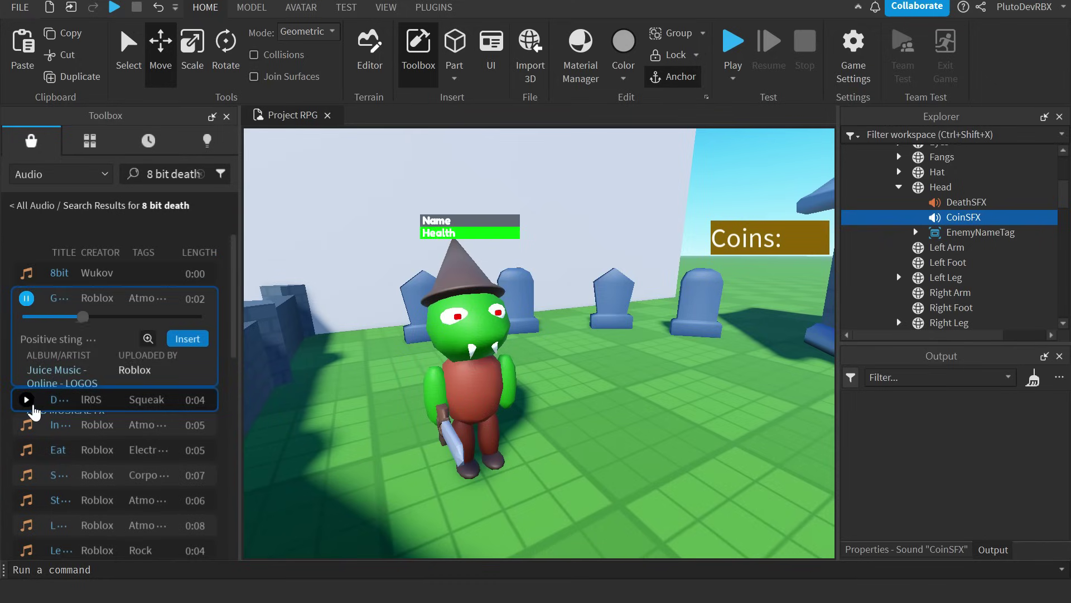
{"action": "left_click", "coordinate": [26, 400]}
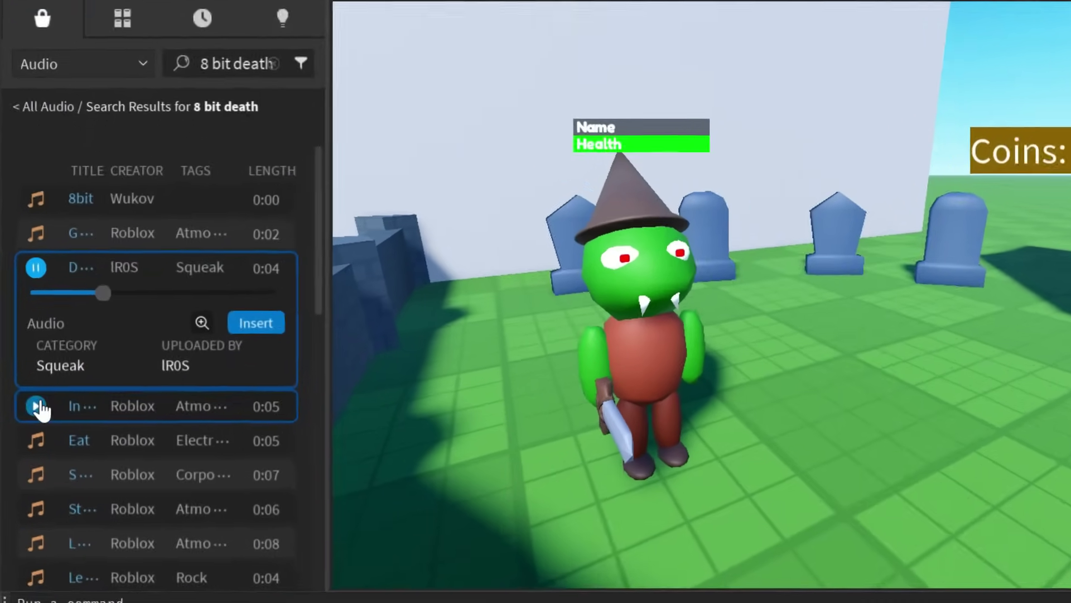
{"action": "left_click", "coordinate": [26, 425]}
{"action": "left_click", "coordinate": [53, 427]}
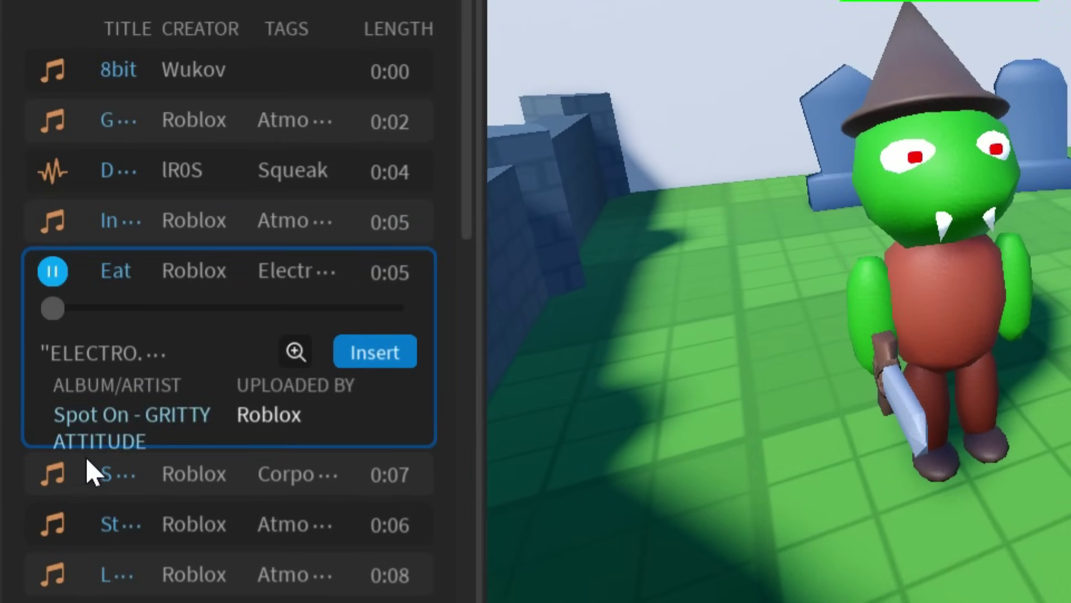
{"action": "left_click", "coordinate": [50, 473]}
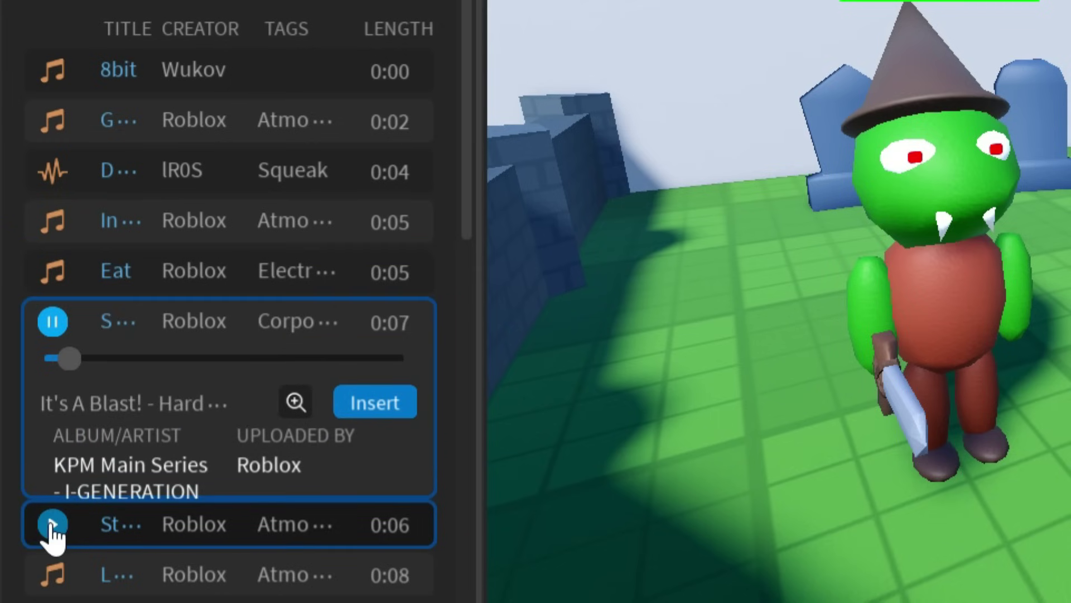
{"action": "left_click", "coordinate": [53, 524]}
{"action": "left_click", "coordinate": [49, 585]}
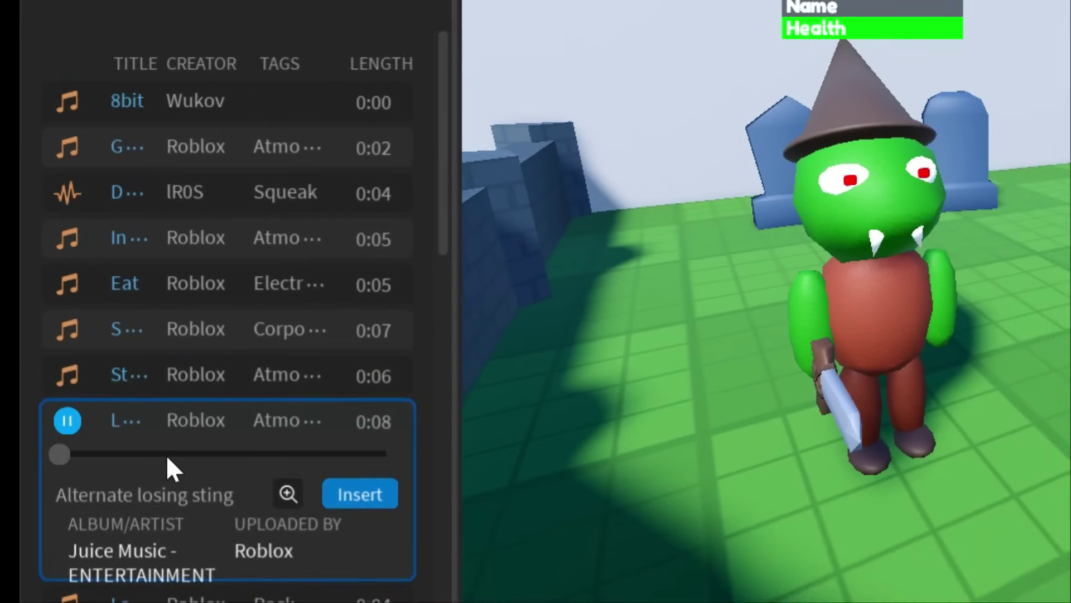
Step: Preview further results: Rousing 70s rock sting, a 34-second atmospheric, 8 bit explosion and 8bit hit
{"action": "scroll", "coordinate": [166, 455], "scroll_direction": "down", "scroll_amount": 3}
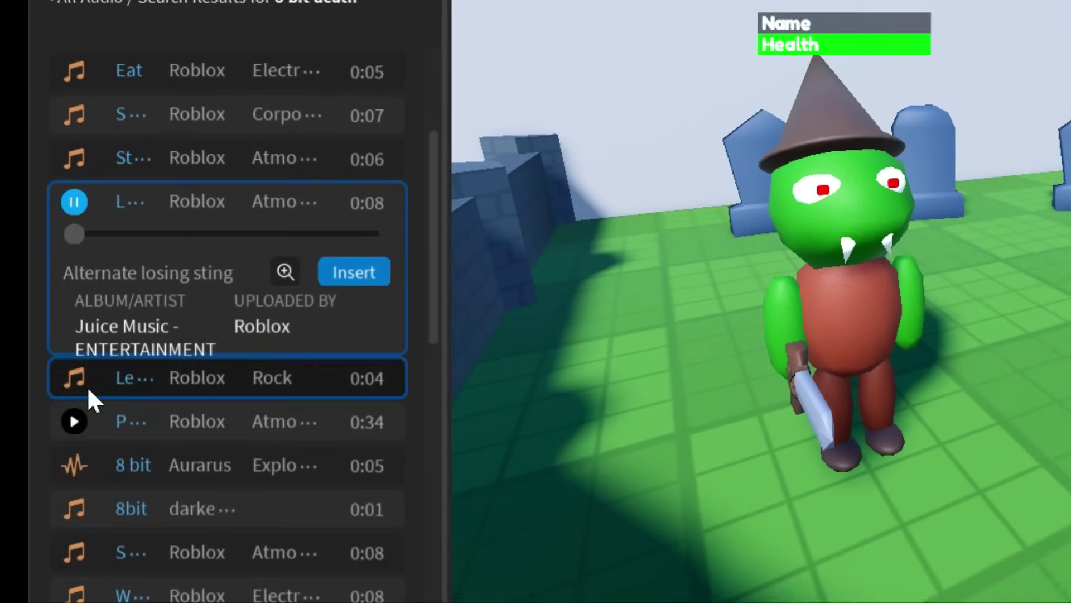
{"action": "left_click", "coordinate": [85, 381]}
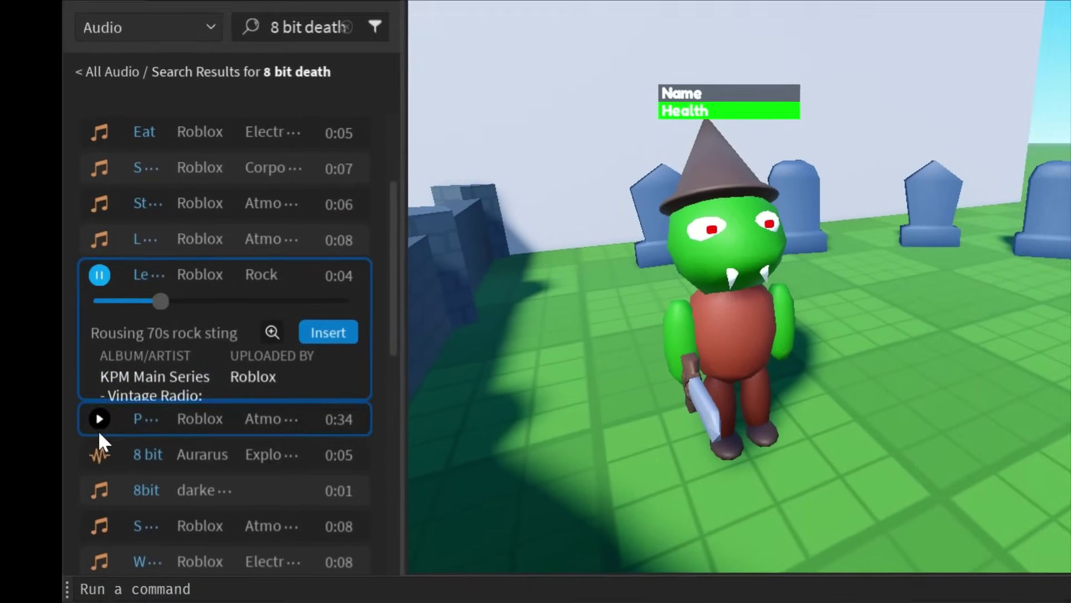
{"action": "left_click", "coordinate": [93, 420]}
{"action": "left_click", "coordinate": [119, 448]}
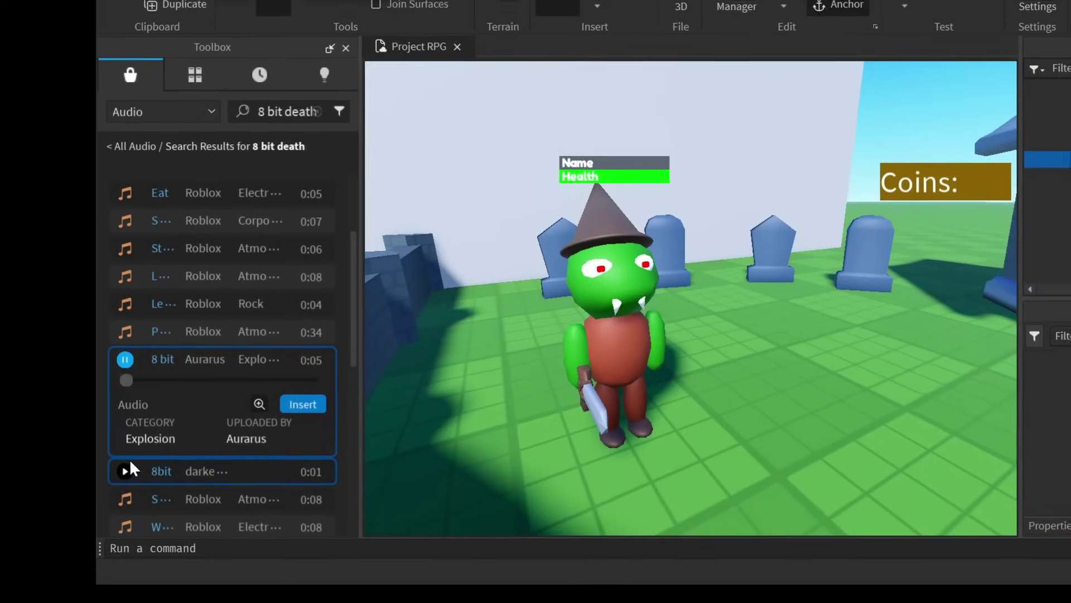
{"action": "left_click", "coordinate": [119, 477]}
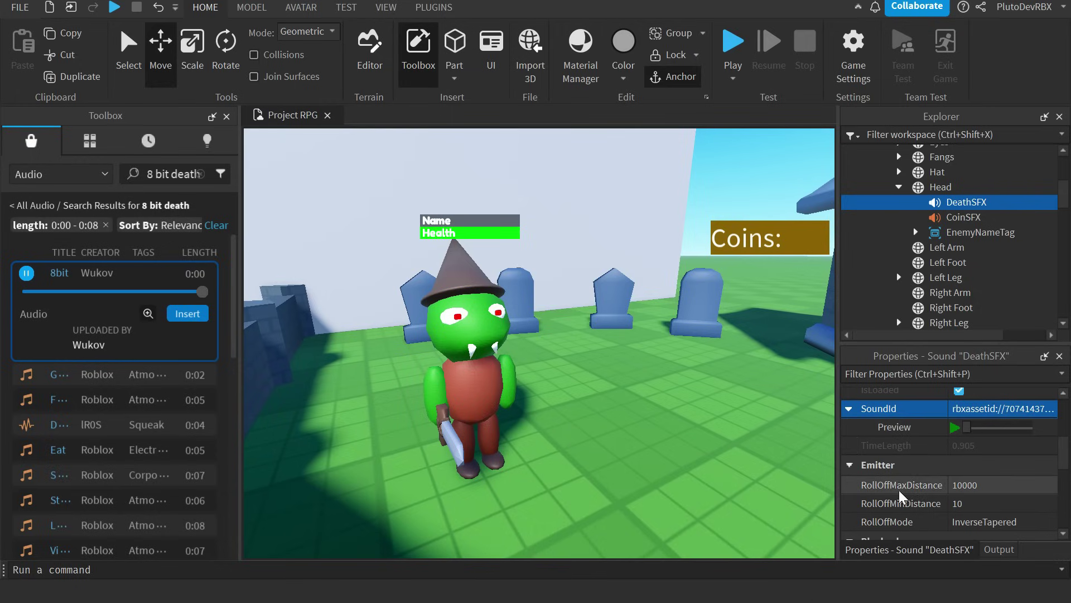
{"action": "scroll", "coordinate": [900, 494], "scroll_direction": "down", "scroll_amount": 5}
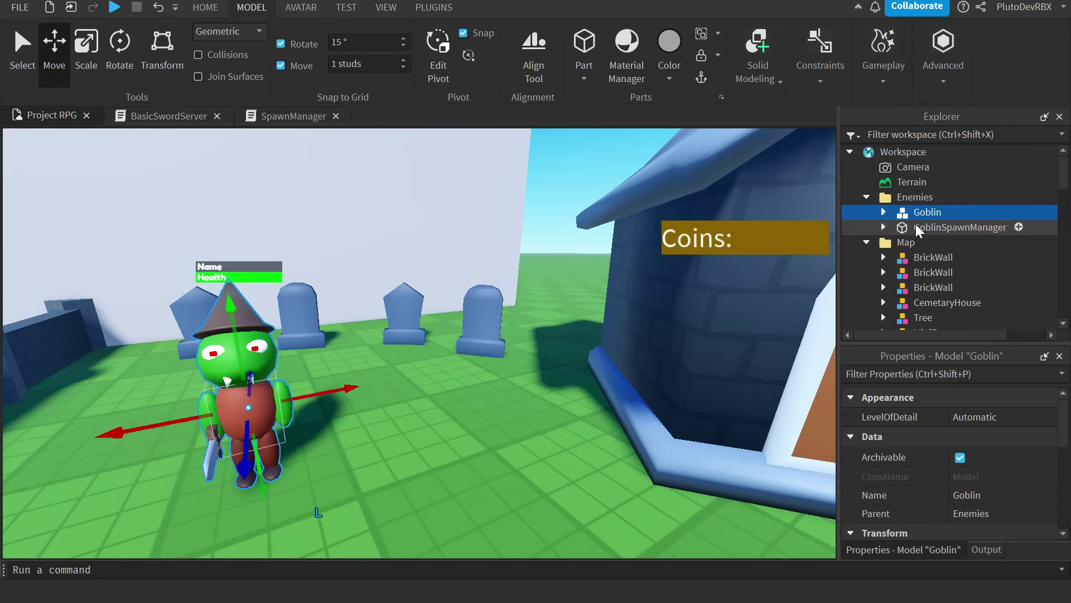
Step: Finish 'local NewGoblin = GoblinPrefab:Clone()' in the SpawnManager if block and start a new line
{"action": "key", "text": "ctrl+d"}
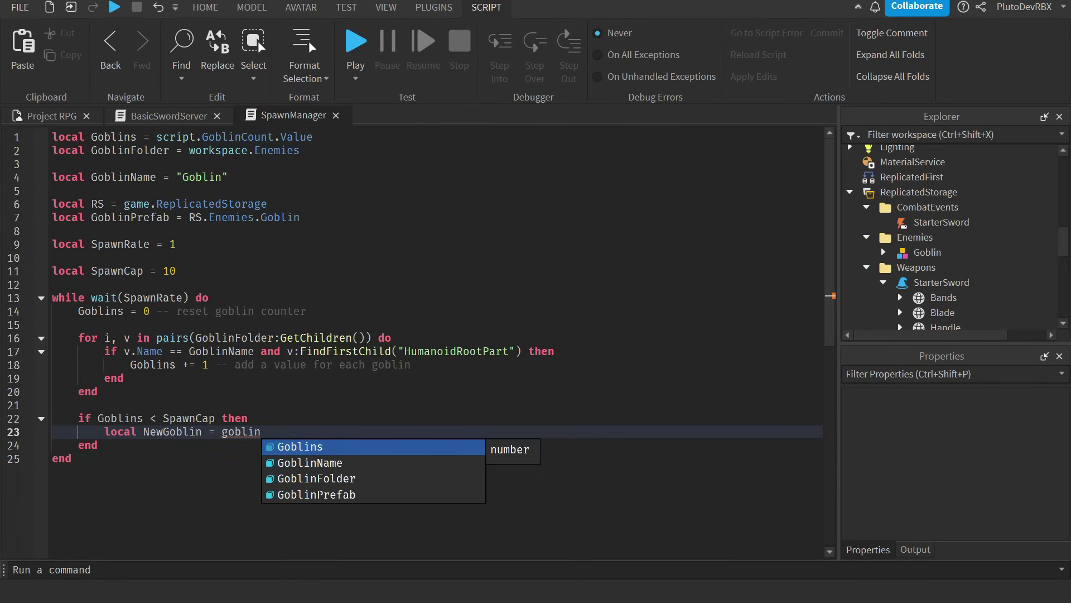
{"action": "type", "text": "Clone()"}
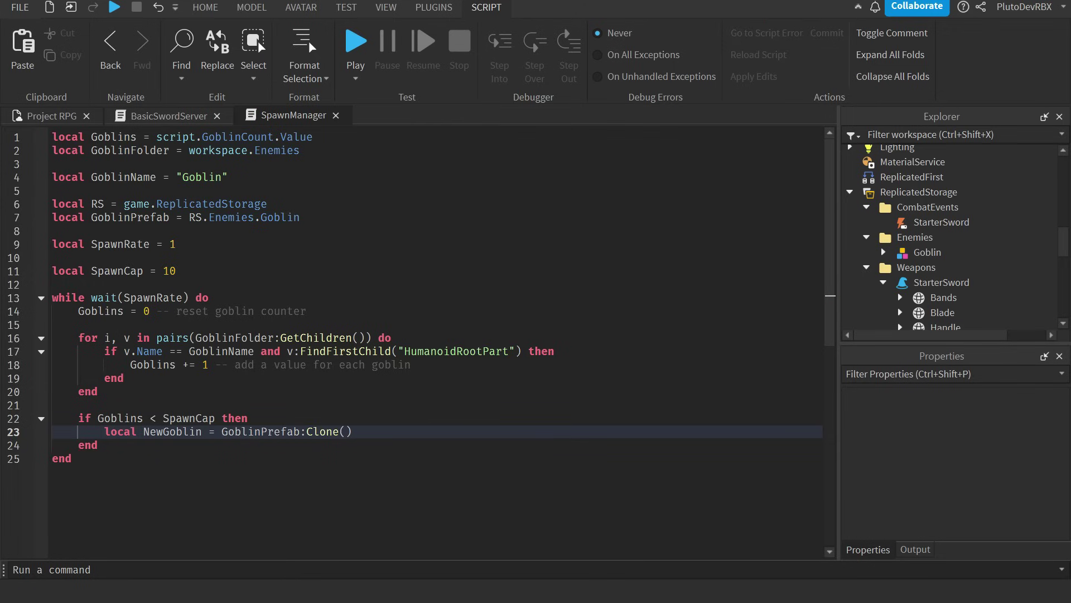
{"action": "key", "text": "Return"}
{"action": "key", "text": "Return"}
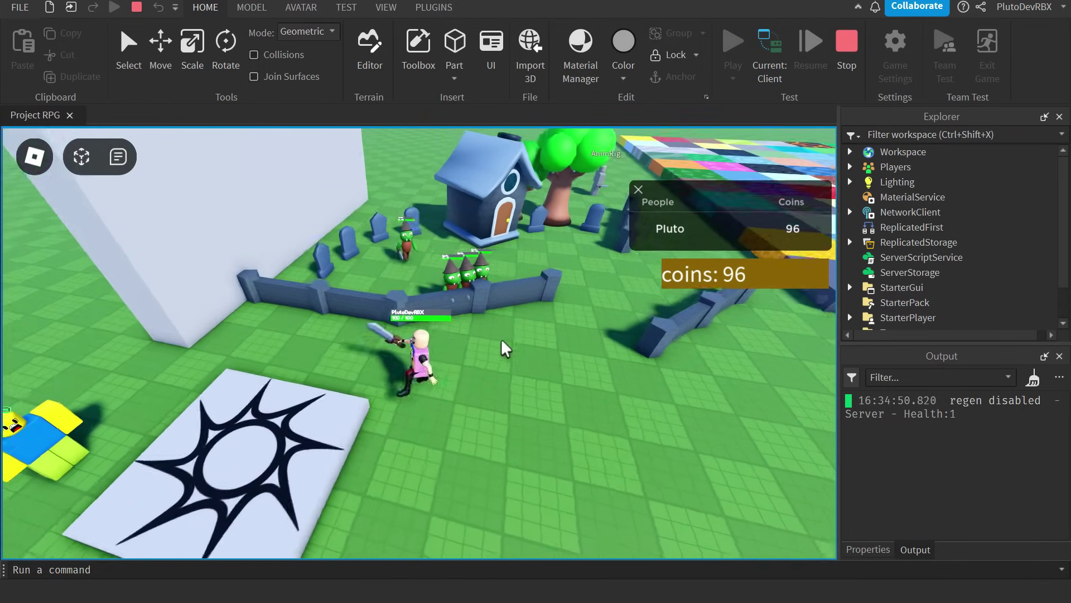
{"action": "right_click_drag", "start_coordinate": [505, 349], "coordinate": [501, 339]}
{"action": "scroll", "coordinate": [505, 349], "scroll_direction": "up", "scroll_amount": 3}
{"action": "scroll", "coordinate": [501, 339], "scroll_direction": "down", "scroll_amount": 3}
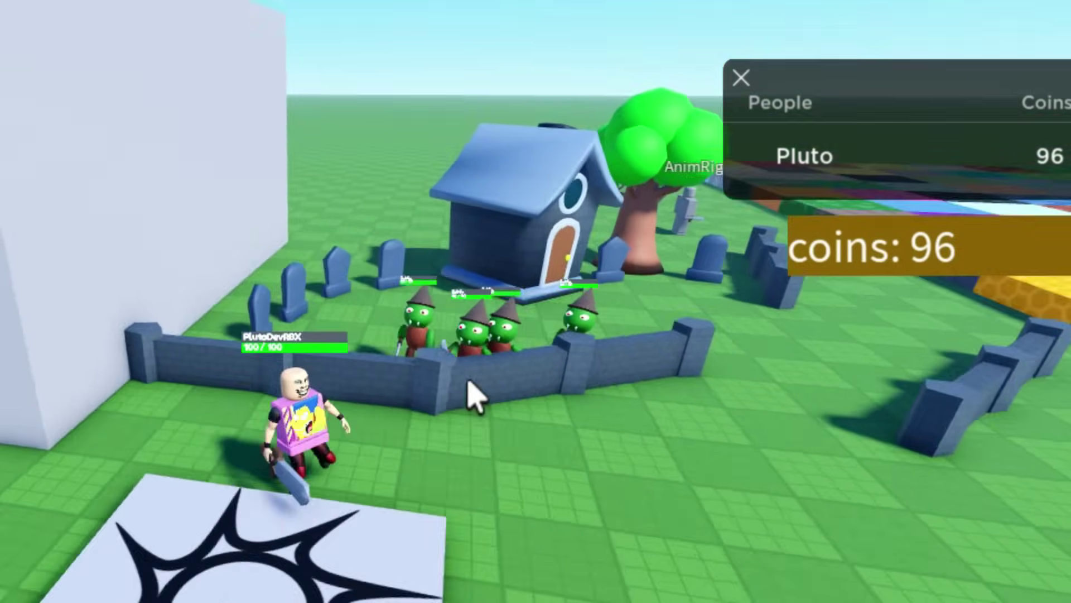
{"action": "scroll", "coordinate": [468, 380], "scroll_direction": "down", "scroll_amount": 3}
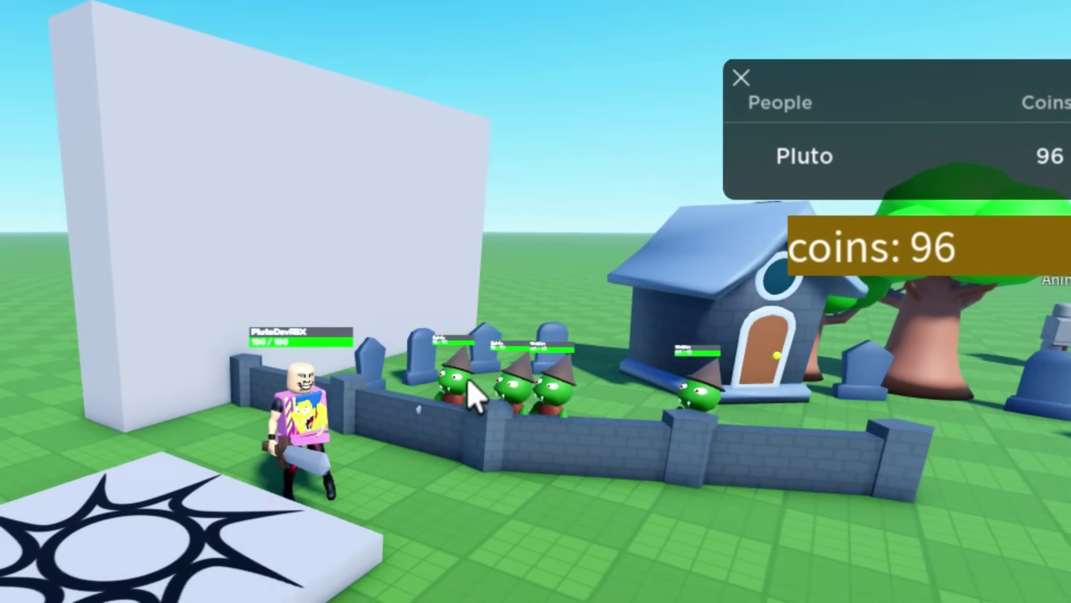
{"action": "right_click_drag", "start_coordinate": [468, 381], "coordinate": [469, 384]}
{"action": "scroll", "coordinate": [468, 380], "scroll_direction": "up", "scroll_amount": 3}
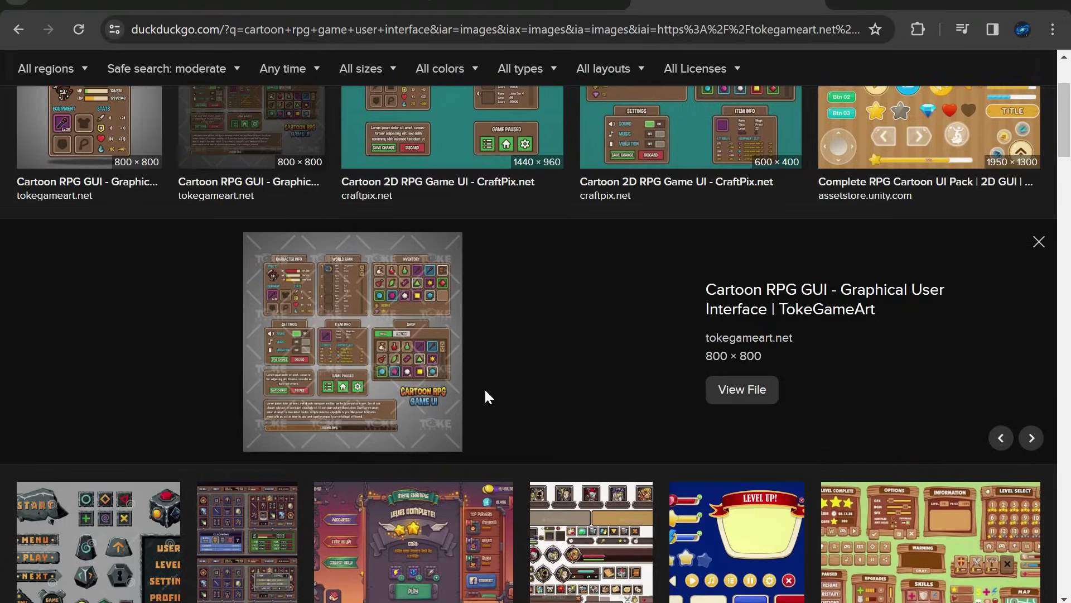
Step: Browse the cartoon RPG interface image results, then move the character and level the camera in the playtest
{"action": "scroll", "coordinate": [491, 379], "scroll_direction": "up", "scroll_amount": 2}
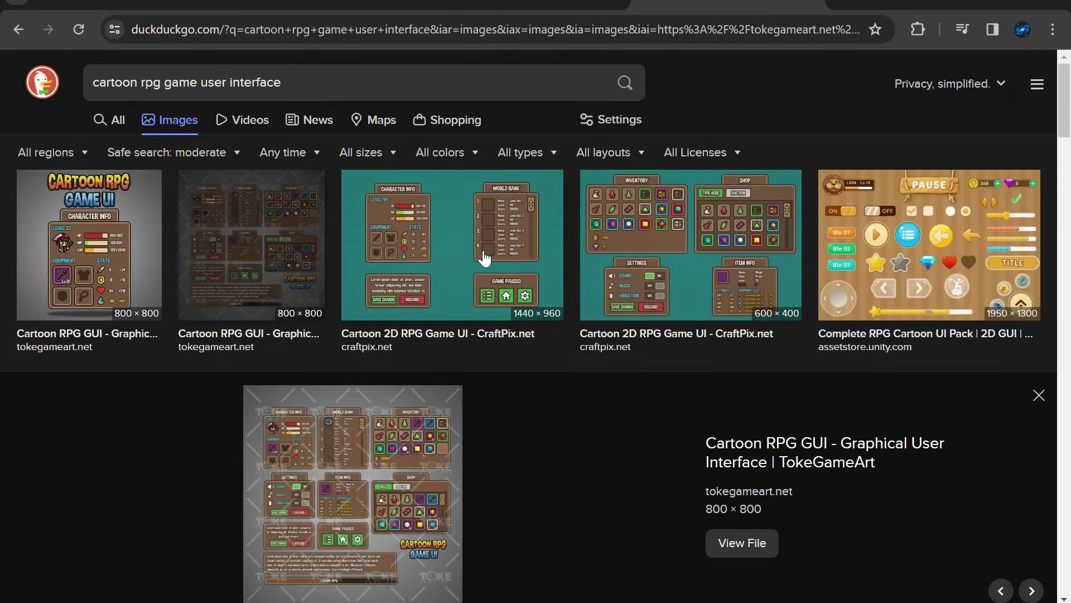
{"action": "scroll", "coordinate": [484, 258], "scroll_direction": "down", "scroll_amount": 3}
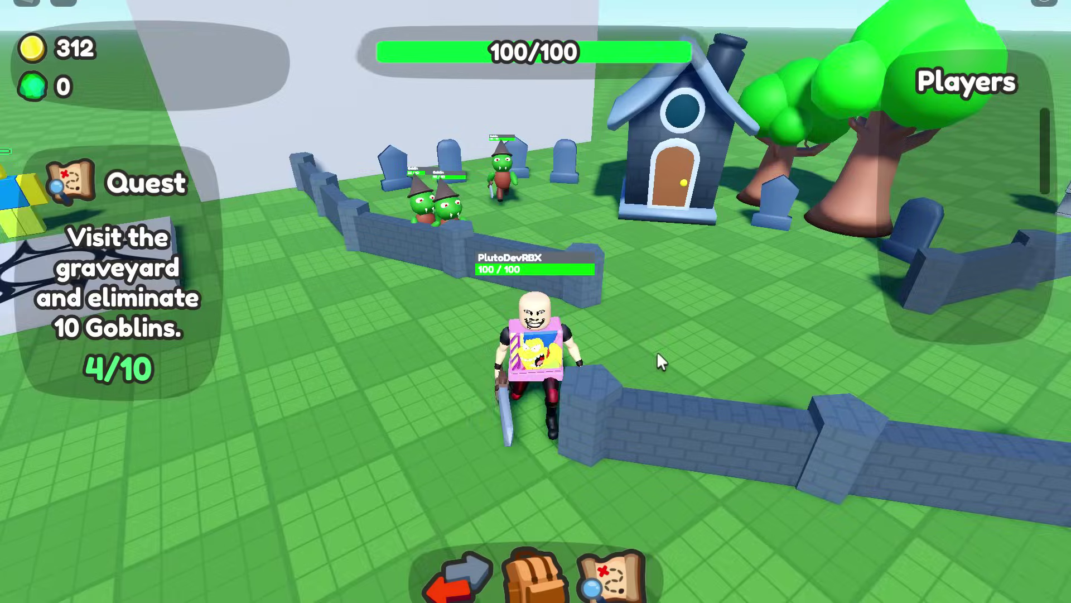
{"action": "key", "text": "s"}
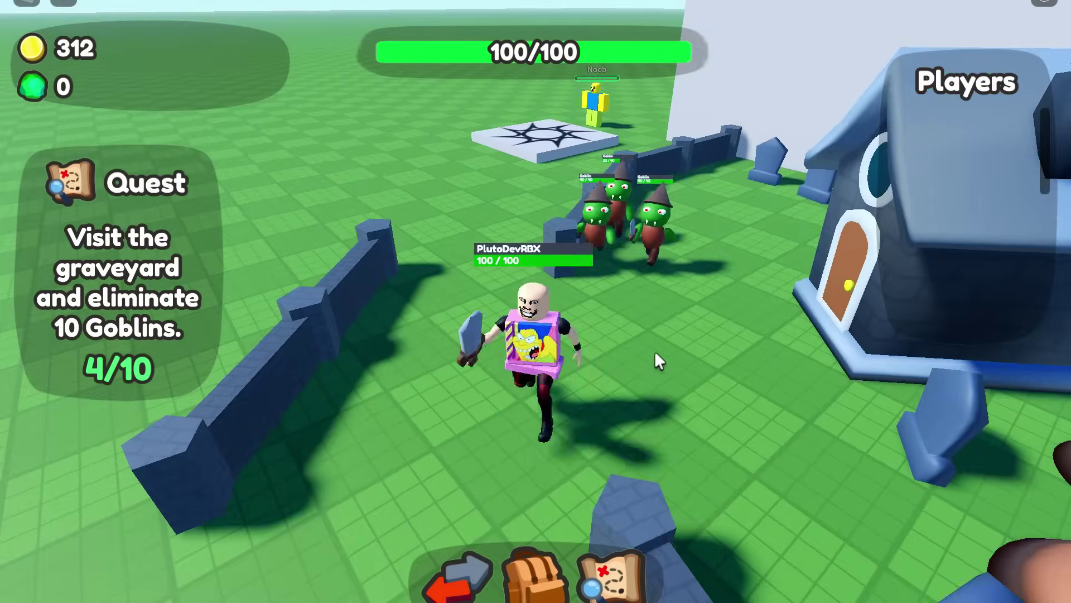
{"action": "right_click_drag", "start_coordinate": [655, 351], "coordinate": [655, 351]}
Step: Run the character around the field and turn the camera toward the graveyard house and goblins
{"action": "key", "text": "a"}
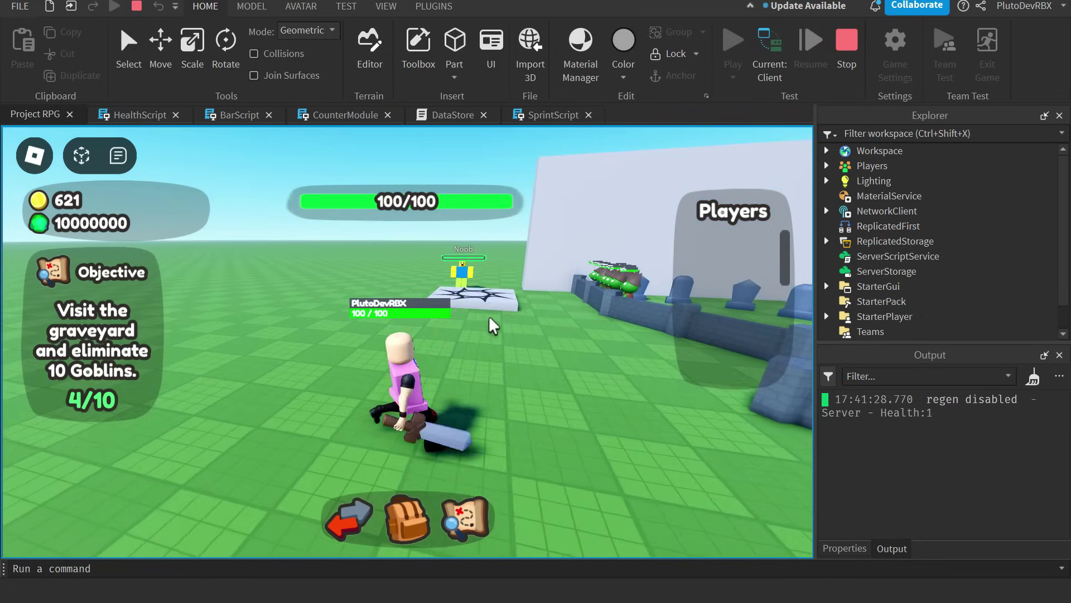
{"action": "key", "text": "w"}
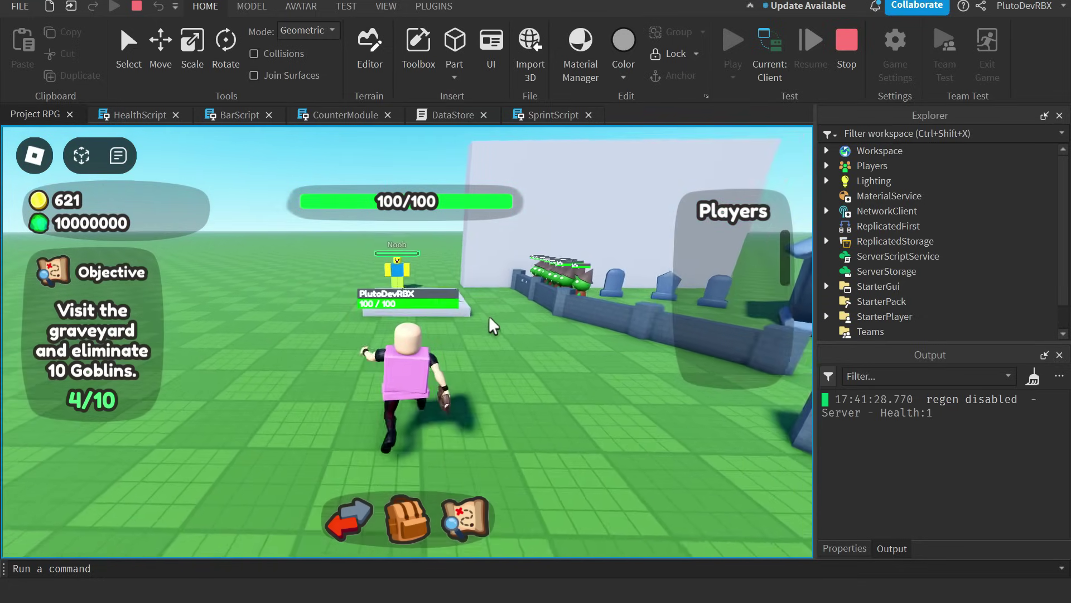
{"action": "right_click_drag", "start_coordinate": [493, 326], "coordinate": [433, 350]}
{"action": "key", "text": "w"}
{"action": "key", "text": "s"}
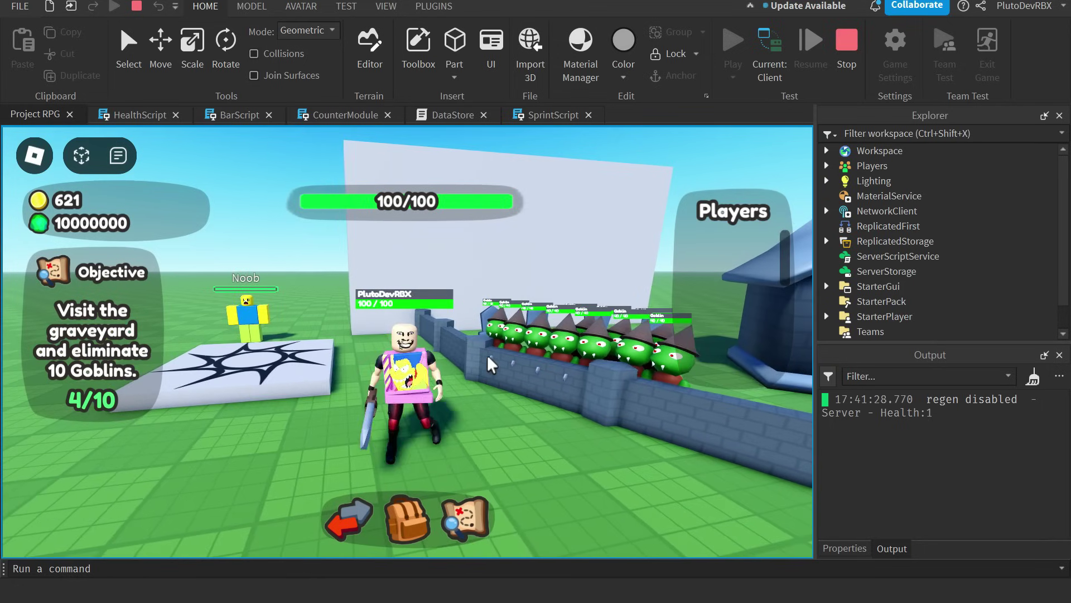
{"action": "key", "text": "w"}
{"action": "mouse_move", "coordinate": [491, 366]}
{"action": "right_mouse_down"}
{"action": "mouse_move", "coordinate": [481, 364]}
{"action": "mouse_move", "coordinate": [496, 368]}
{"action": "mouse_move", "coordinate": [490, 379]}
{"action": "right_mouse_up"}
{"action": "key", "text": "s"}
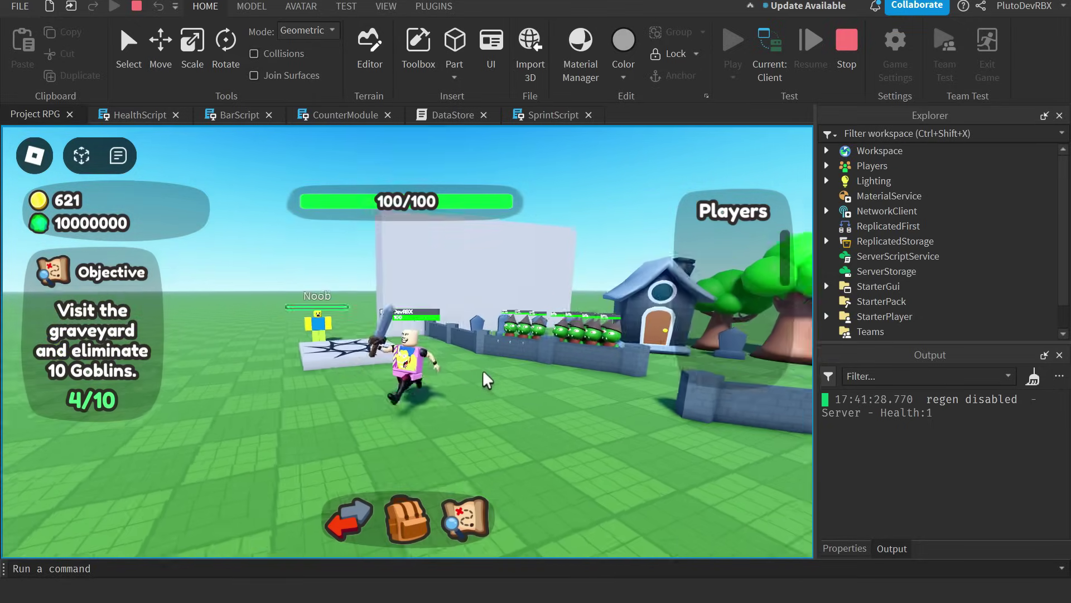
Step: Check the in-game Settings menu, then resume play
{"action": "key", "text": "Escape"}
{"action": "left_click", "coordinate": [310, 205]}
{"action": "scroll", "coordinate": [424, 389], "scroll_direction": "down", "scroll_amount": 3}
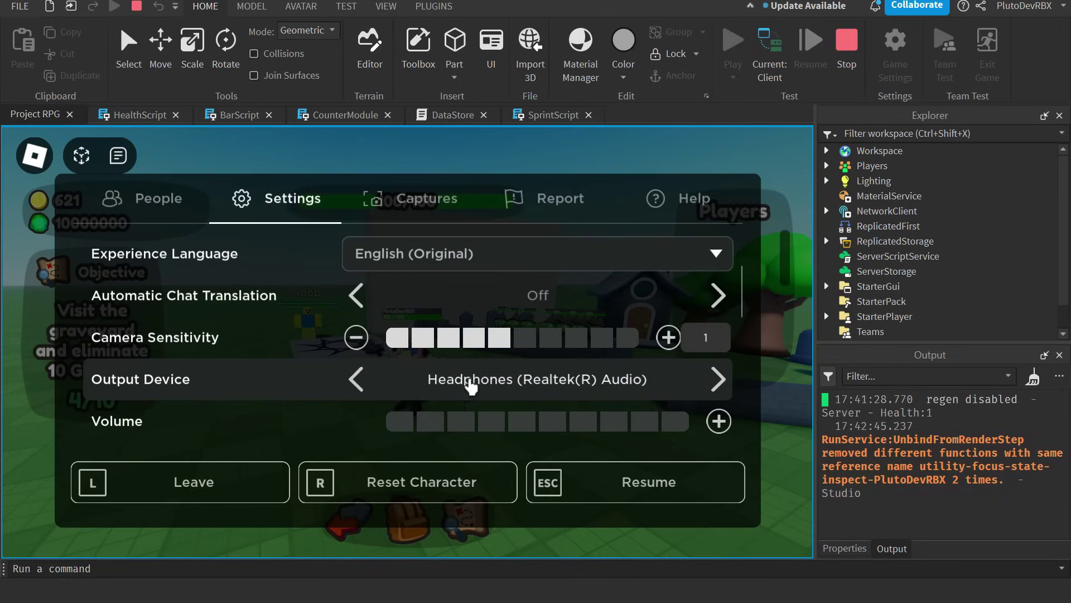
{"action": "key", "text": "Escape"}
Step: Approach the goblin wall and strike the goblins with the sword several times
{"action": "key", "text": "d"}
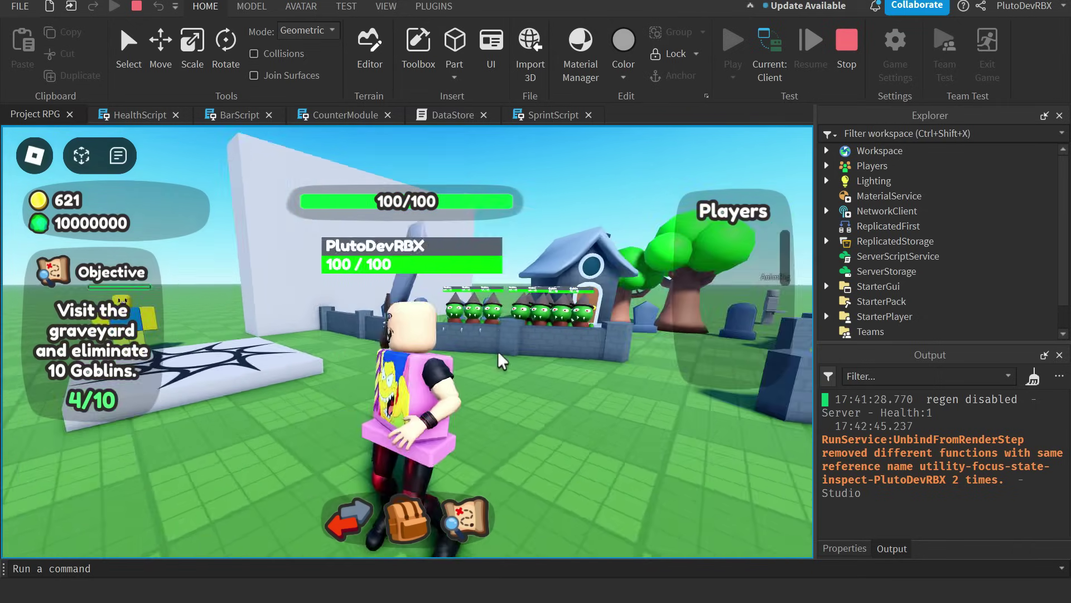
{"action": "key", "text": "a"}
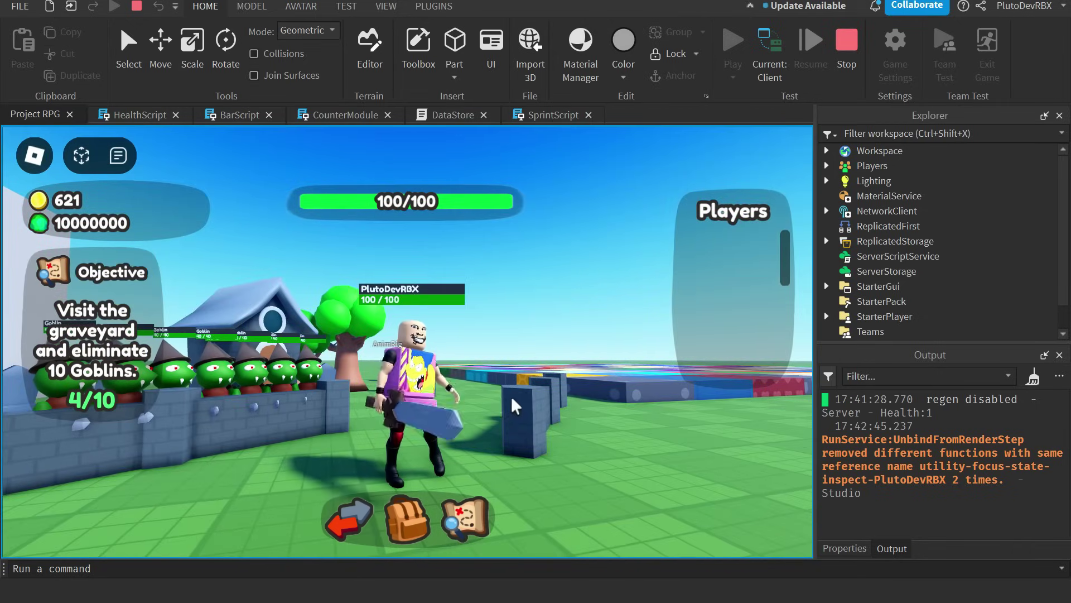
{"action": "right_click_drag", "start_coordinate": [507, 404], "coordinate": [508, 404]}
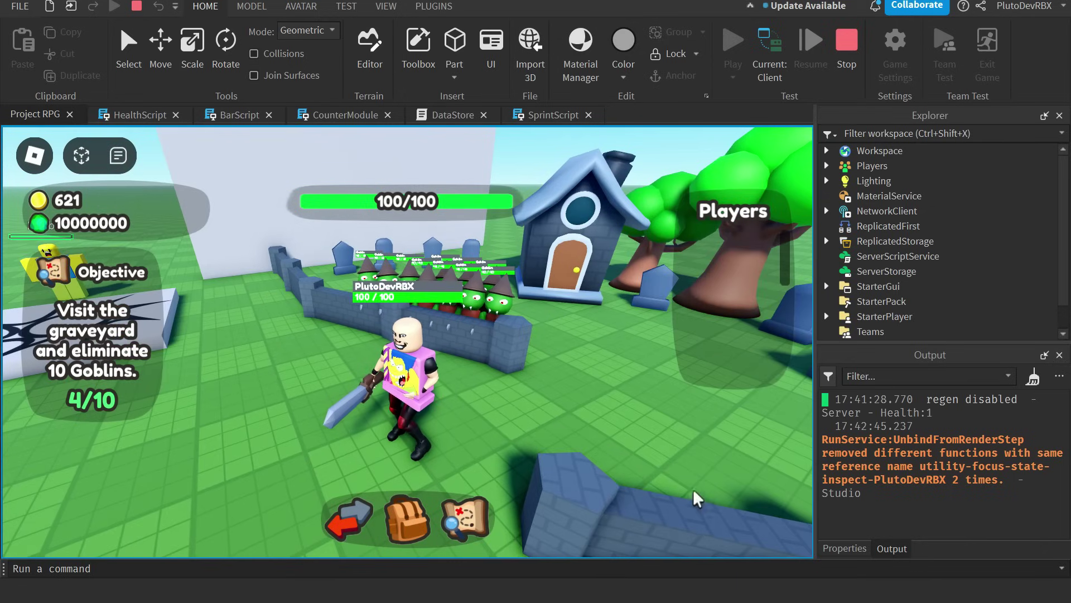
{"action": "key", "text": "w"}
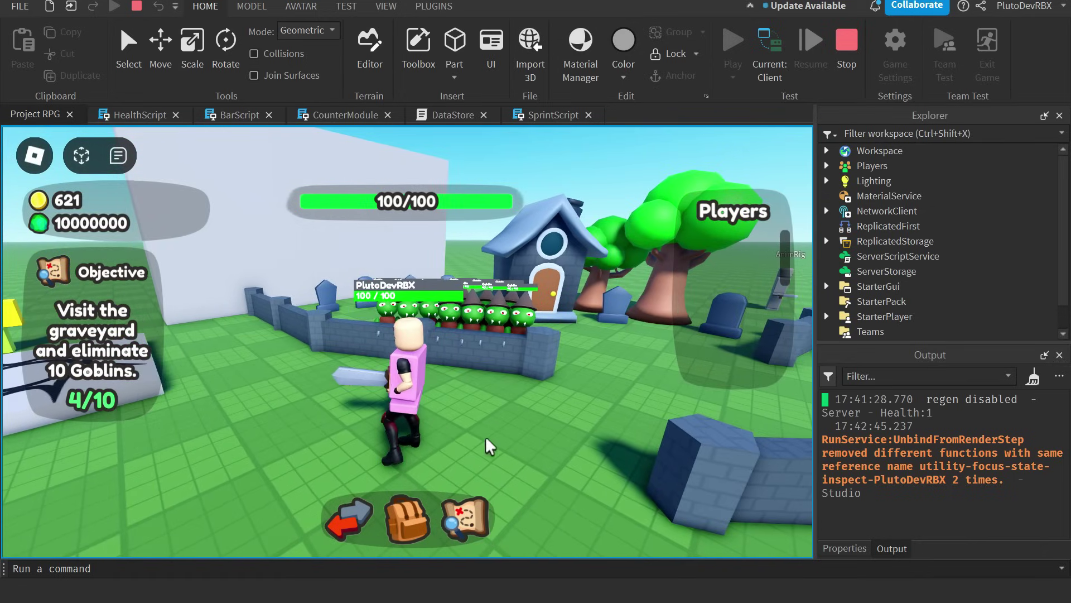
{"action": "left_click", "coordinate": [520, 381]}
{"action": "right_click_drag", "start_coordinate": [500, 379], "coordinate": [513, 380]}
{"action": "key", "text": "s"}
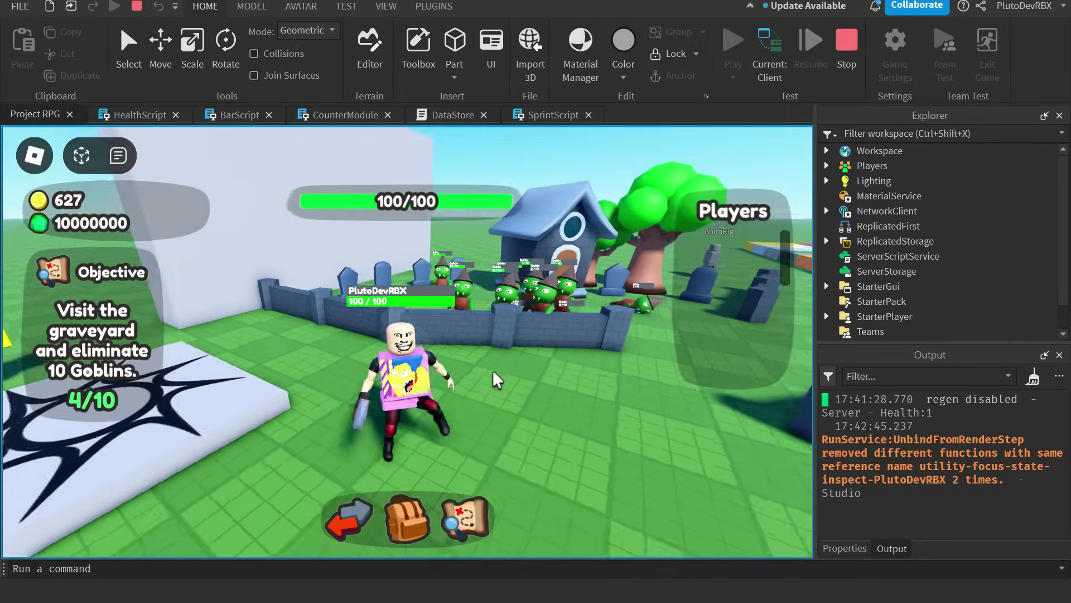
{"action": "key", "text": "w"}
{"action": "left_click", "coordinate": [494, 382]}
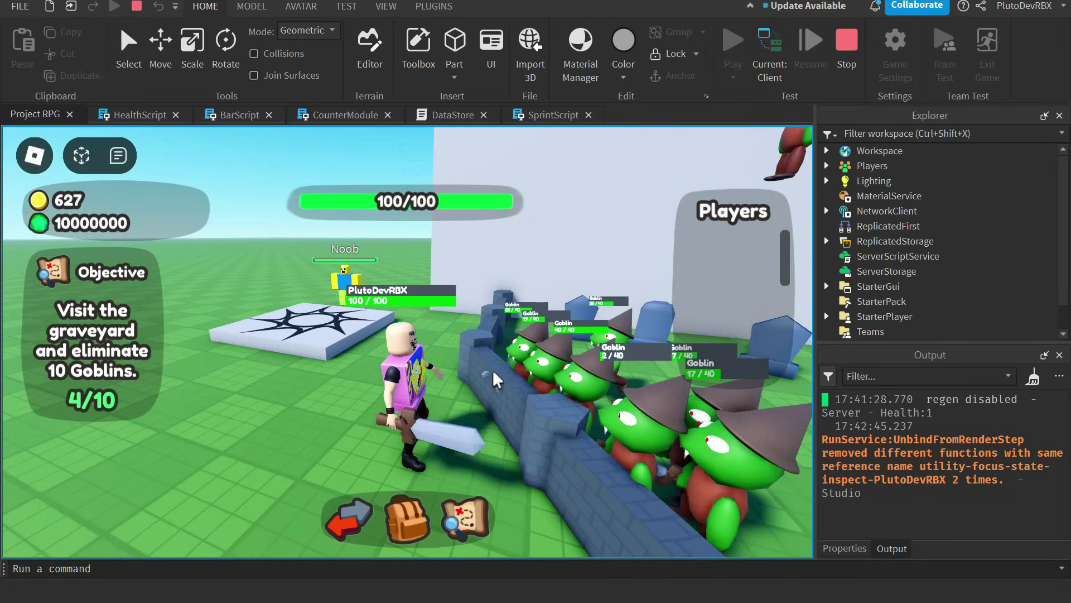
{"action": "mouse_move", "coordinate": [469, 399]}
{"action": "right_mouse_down"}
{"action": "mouse_move", "coordinate": [511, 388]}
{"action": "mouse_move", "coordinate": [475, 387]}
{"action": "mouse_move", "coordinate": [519, 383]}
{"action": "right_mouse_up"}
{"action": "left_click", "coordinate": [511, 389]}
Step: Jump onto the house roof, draw the sword, and run past the graveyard back toward the goblins
{"action": "key", "text": "s"}
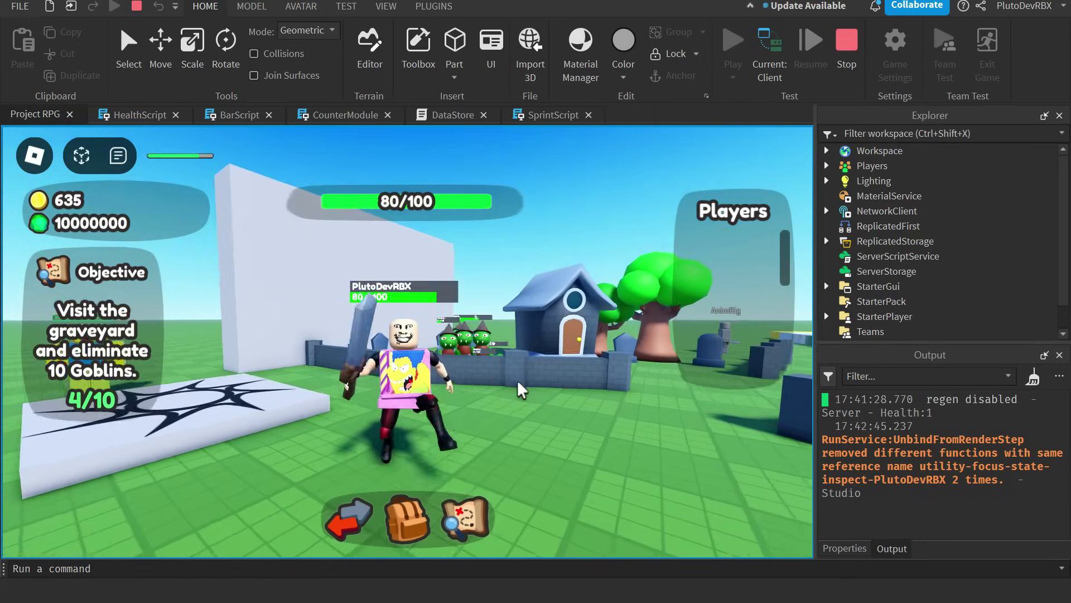
{"action": "key", "text": "w"}
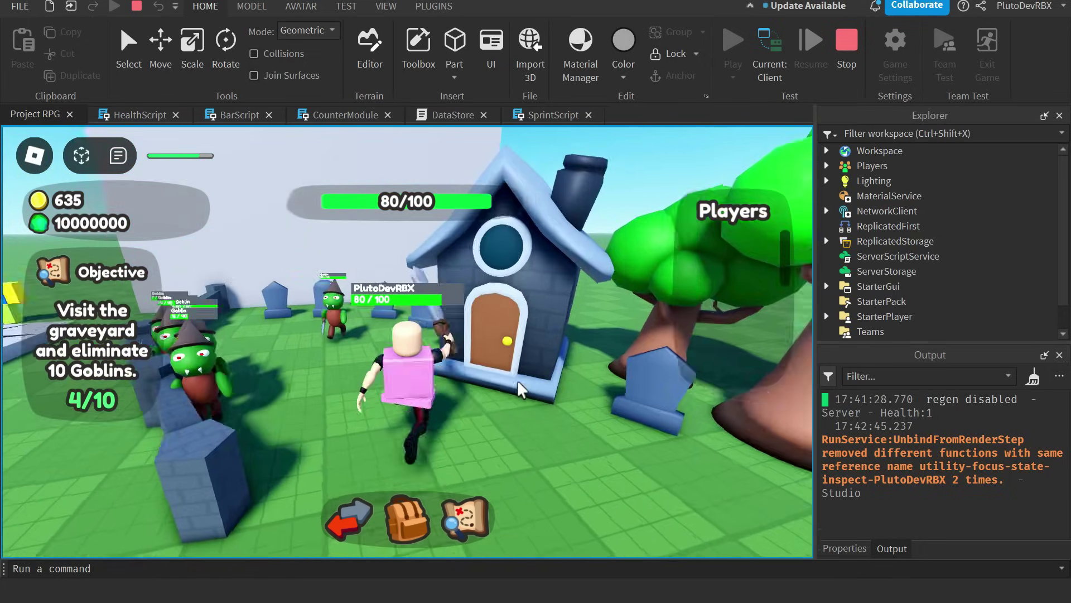
{"action": "key", "text": "space"}
{"action": "key", "text": "s"}
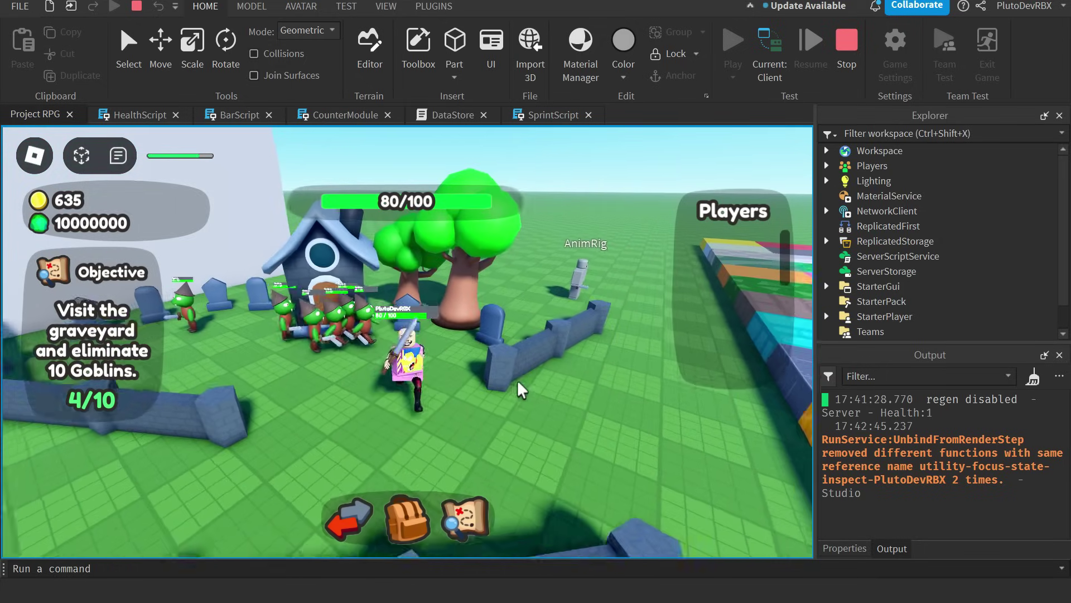
{"action": "key", "text": "w"}
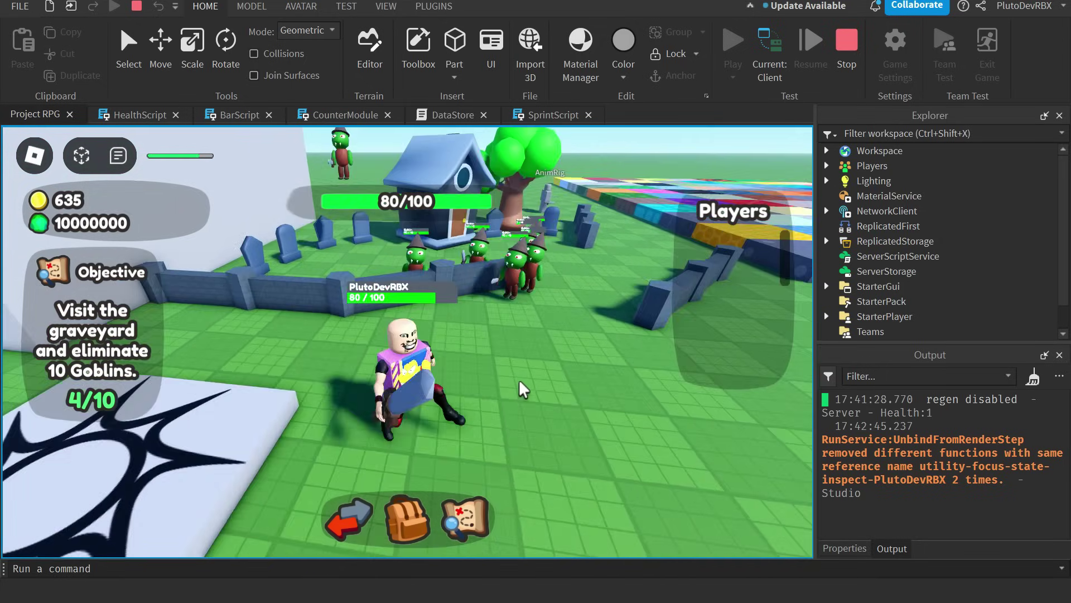
{"action": "key", "text": "1"}
{"action": "key", "text": "a"}
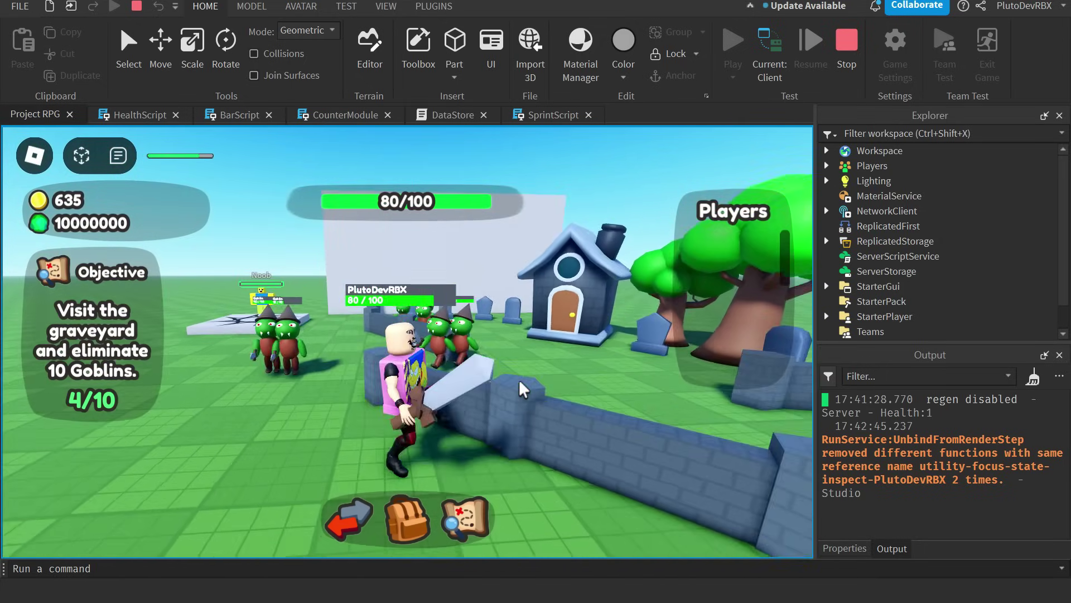
{"action": "key", "text": "w"}
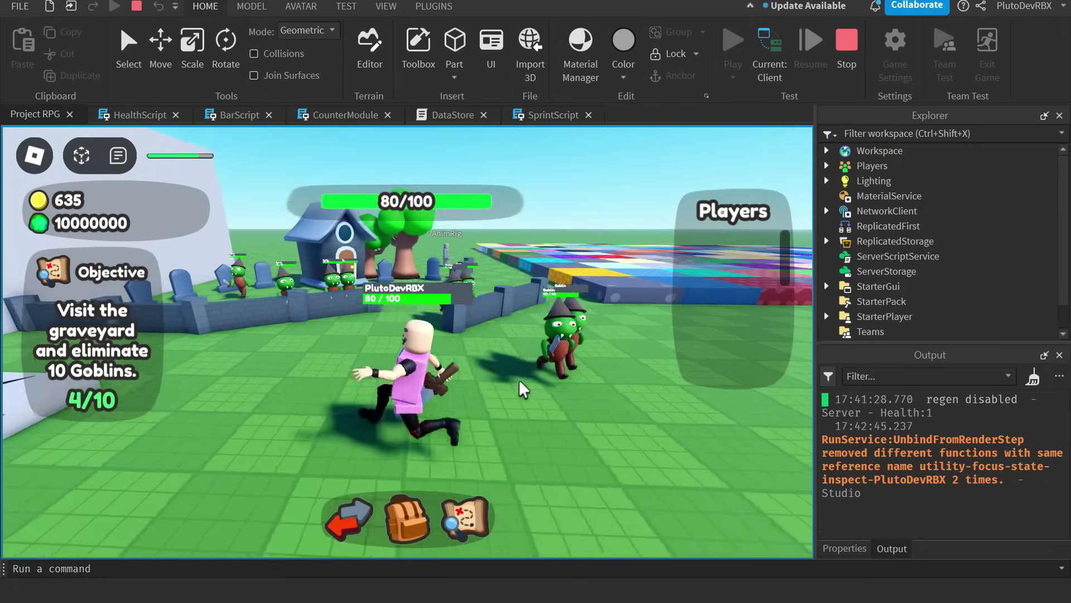
{"action": "key", "text": "a"}
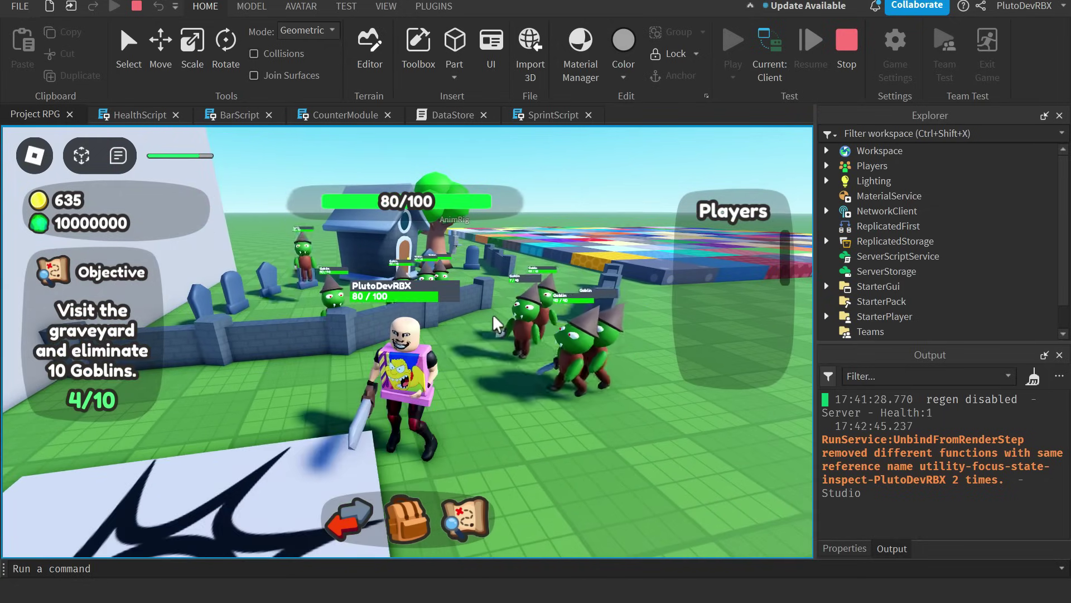
{"action": "key", "text": "w"}
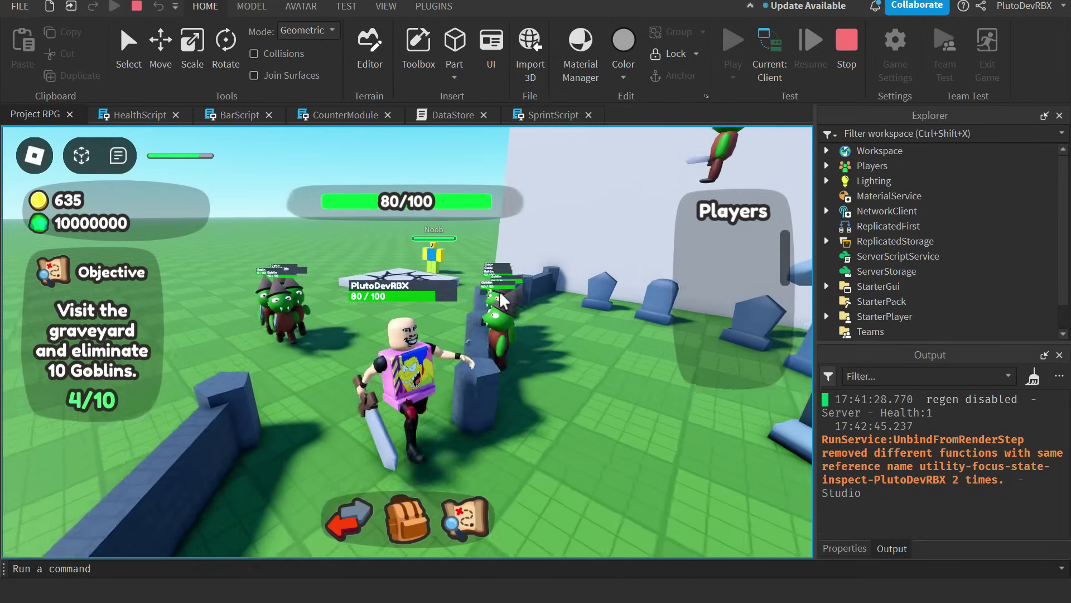
{"action": "key", "text": "s"}
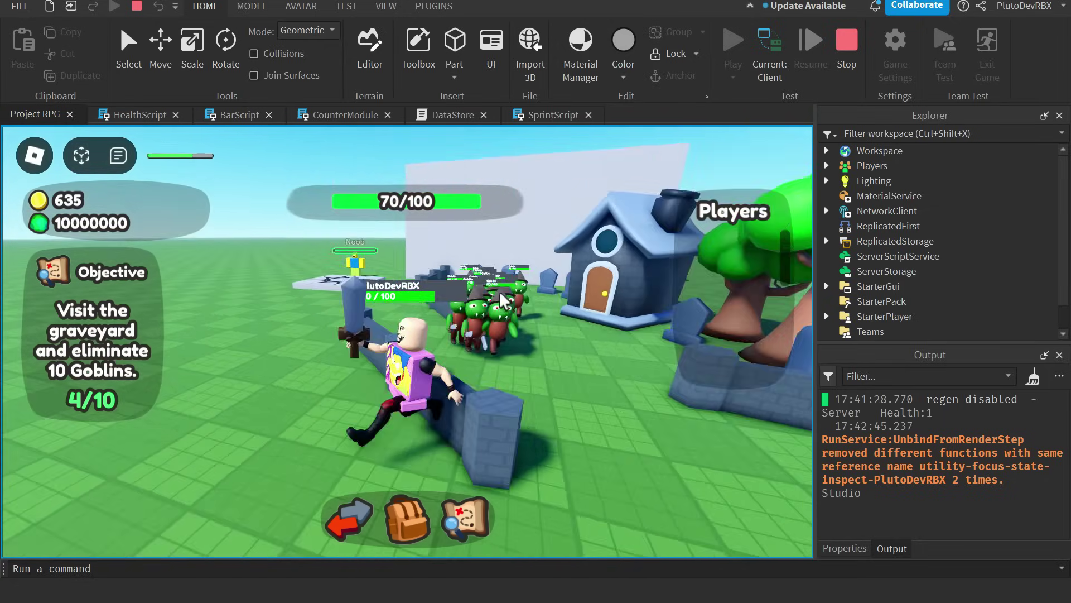